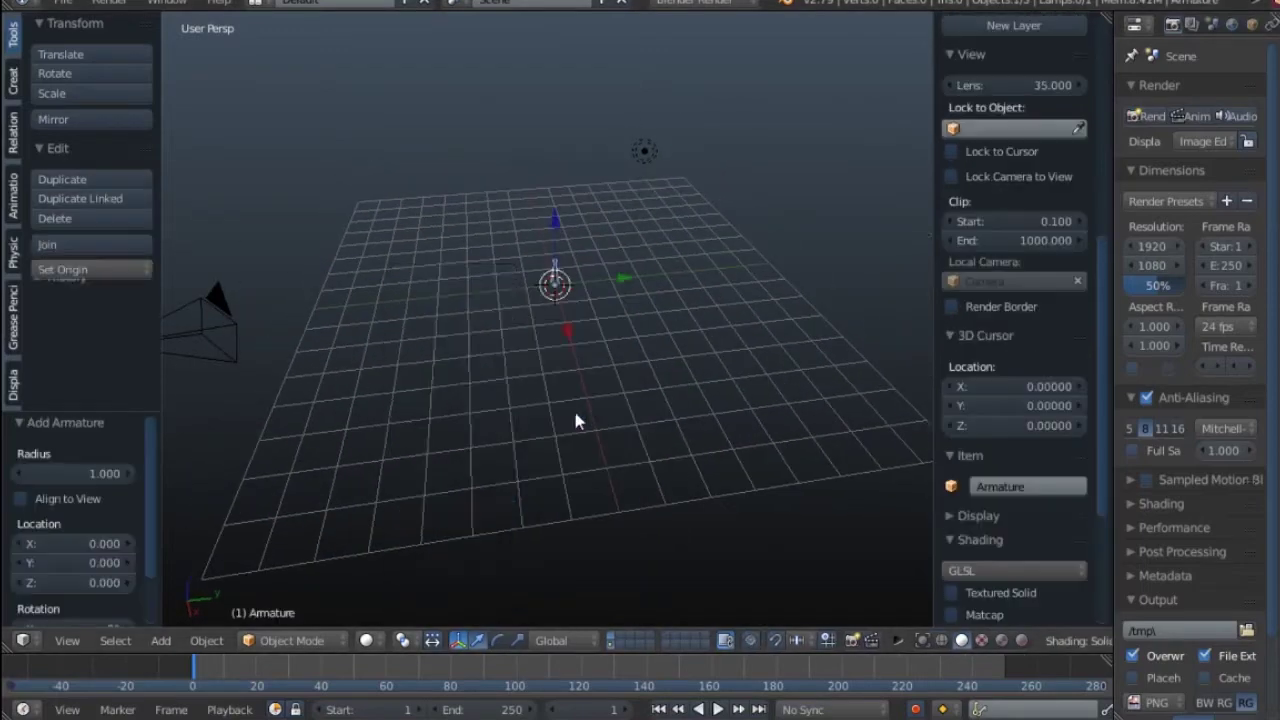
Extrude two bones straight up along Z from the armature's root bone to form the forearm and palm.
key(KP_1)
key(KP_5)
scroll(574, 414, up, 9)
shift+middle_drag(557, 277, 598, 480)
key(Tab)
key(e)
key(z)
click(586, 177)
key(e)
key(z)
click(561, 291)
Extrude a chain of three bones along Z above the palm bone to form the middle finger.
key(e)
key(z)
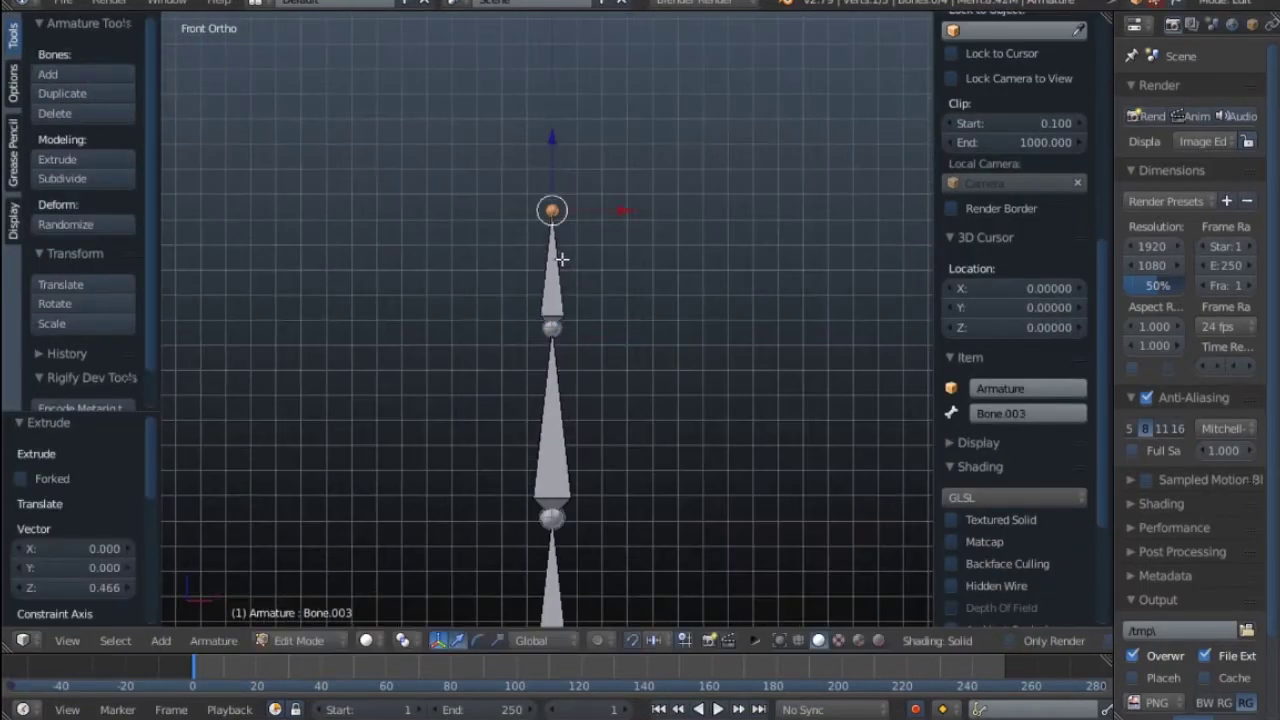
key(e)
key(z)
click(578, 312)
key(e)
key(z)
click(589, 191)
Bend the middle finger slightly forward by moving its upper joints in the Y and Z directions.
key(KP_3)
right_click(519, 257)
key(g)
key(KP_7)
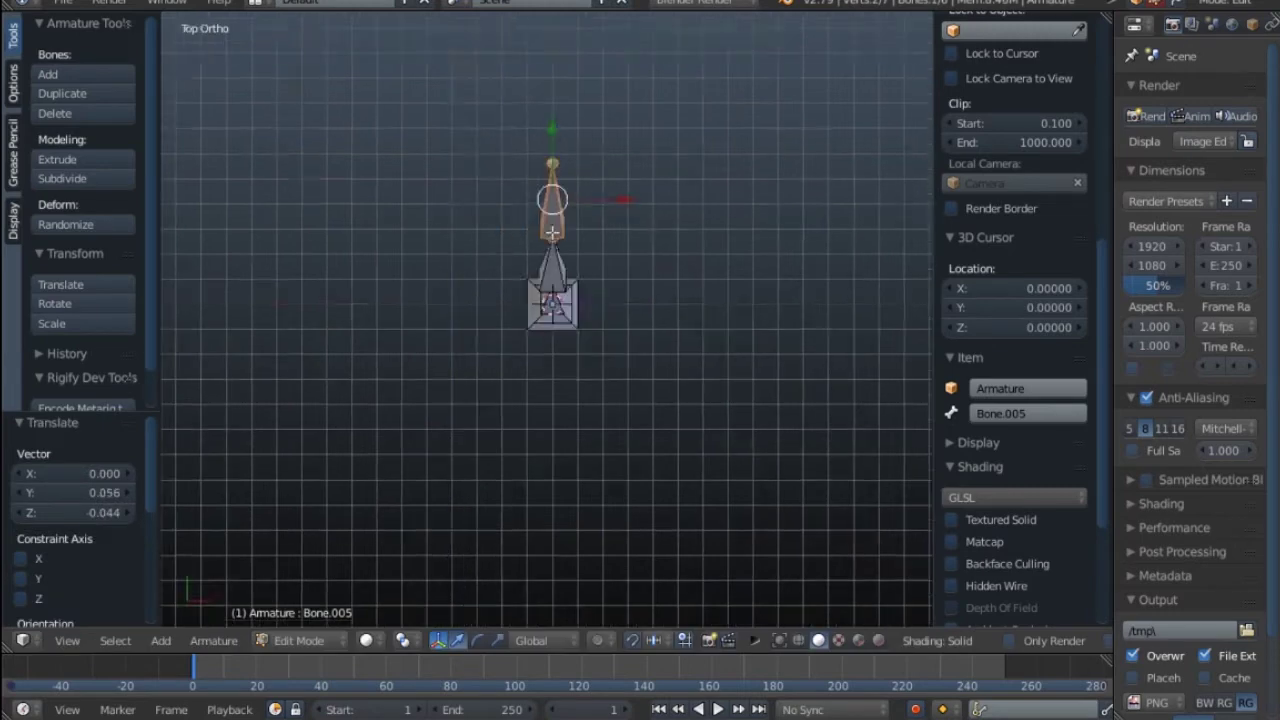
Duplicate the middle finger's bones beside it as a ring finger, tilting the copy slightly outward.
key(KP_1)
key(shift+d)
click(600, 275)
key(r)
click(700, 400)
key(g)
click(690, 440)
Duplicate the ring finger's bones as a little finger and adjust the copy's rotation and position forward of the palm.
key(shift+d)
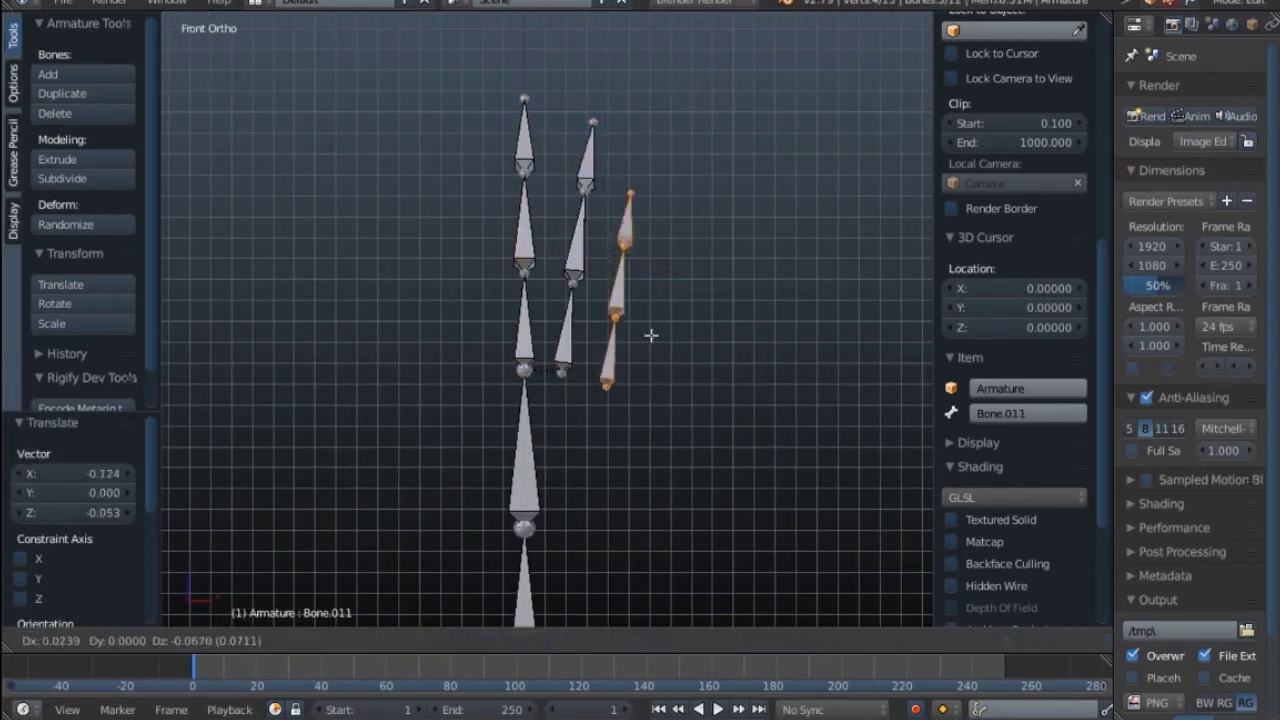
click(645, 335)
key(KP_3)
key(g)
click(743, 314)
key(r)
click(771, 309)
key(g)
click(780, 303)
Reposition the little finger's bones horizontally relative to the neighbouring fingers.
key(KP_7)
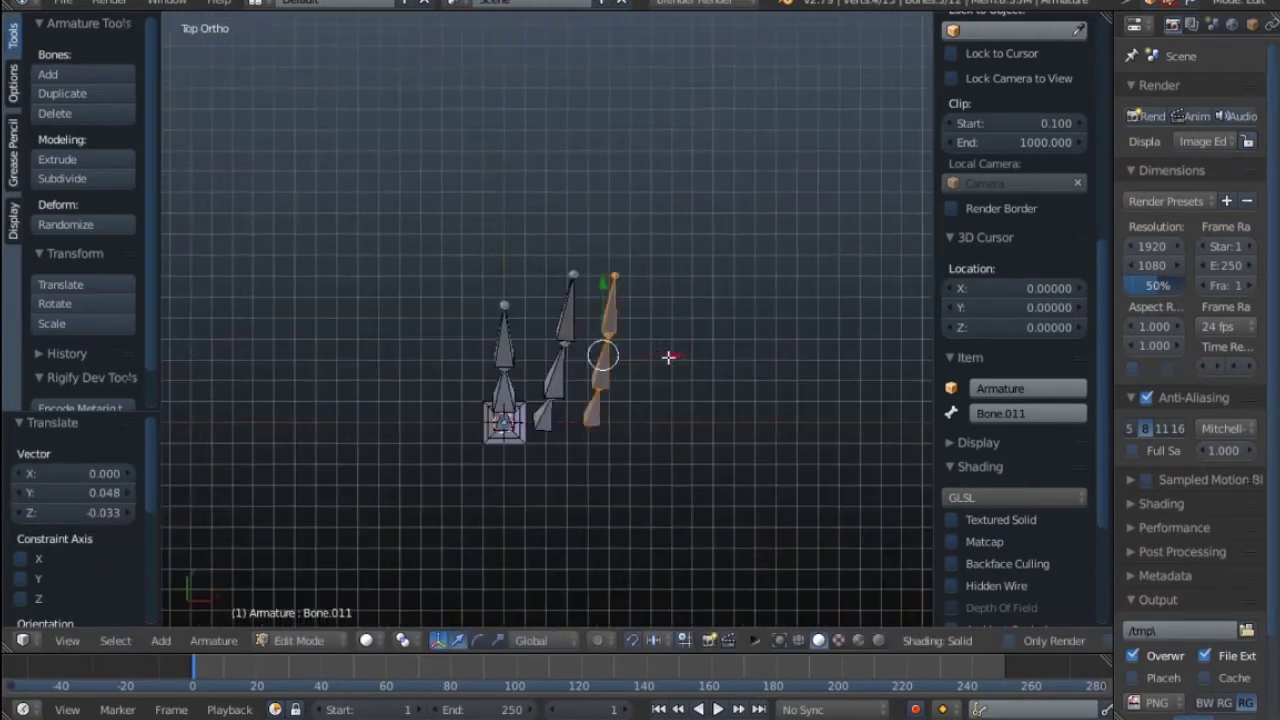
key(g)
click(660, 350)
key(g)
click(670, 335)
Duplicate the middle finger's three bones about 0.26 units to its other side as an index finger and rotate the copy.
middle_drag(557, 366, 510, 340)
right_click(494, 374)
key(KP_1)
key(shift+d)
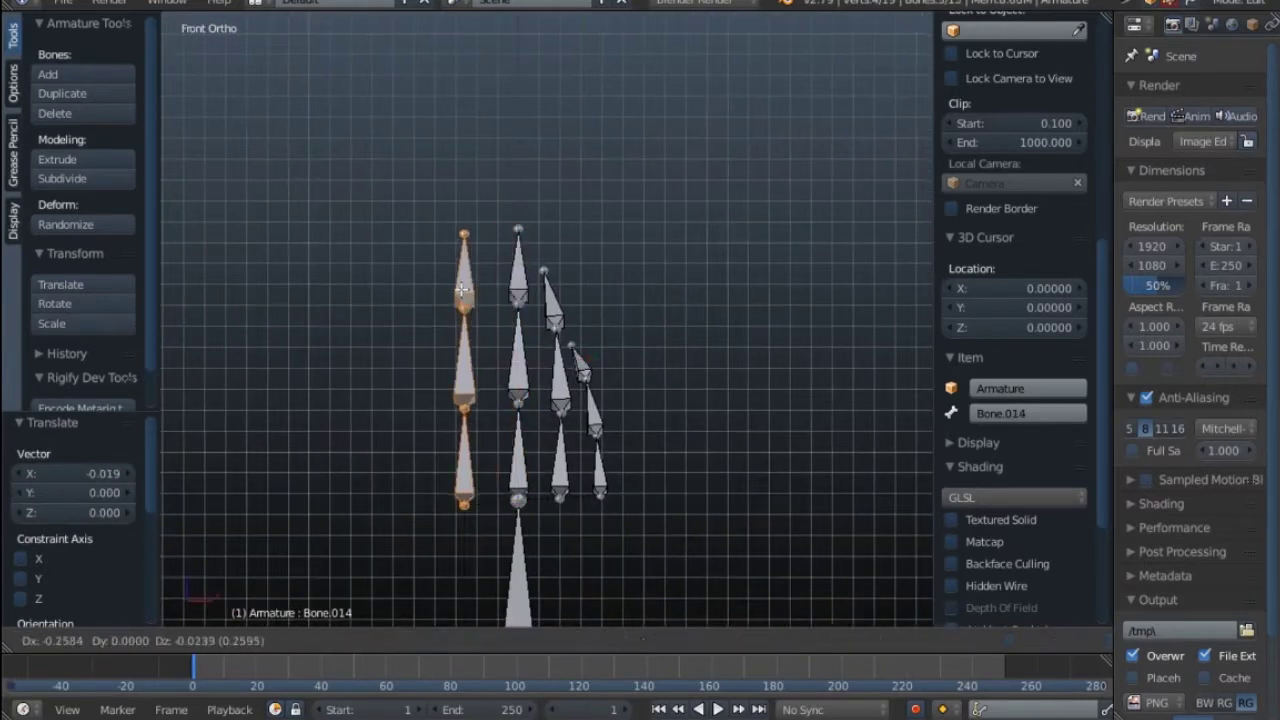
click(461, 289)
key(r)
key(z)
click(660, 187)
key(r)
click(640, 172)
Move the index finger's upper bones and joints backward so the finger curves less than the middle finger.
middle_drag(620, 190, 500, 285)
key(KP_3)
key(g)
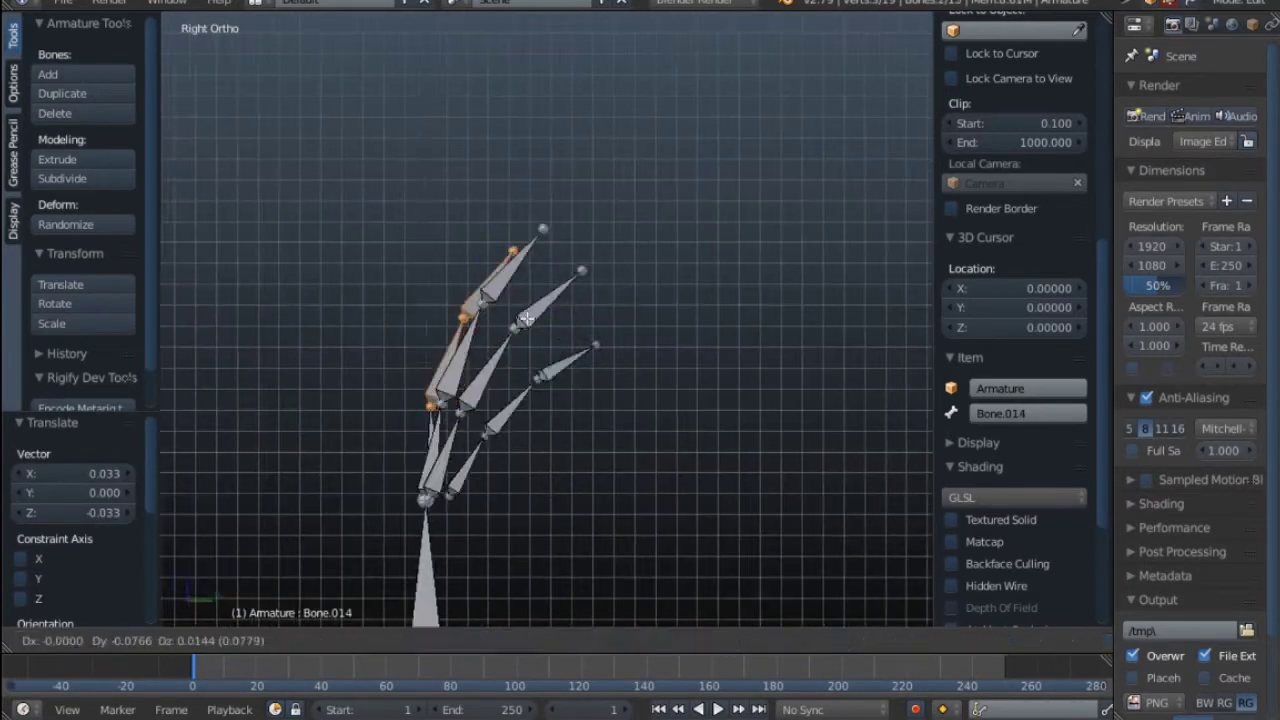
click(455, 240)
right_click(560, 200)
key(g)
click(471, 177)
Duplicate a finger chain as the thumb, rotate it outward and place it beside the palm bone.
middle_drag(400, 240, 512, 281)
key(KP_1)
key(shift+d)
click(540, 350)
middle_drag(548, 340, 611, 463)
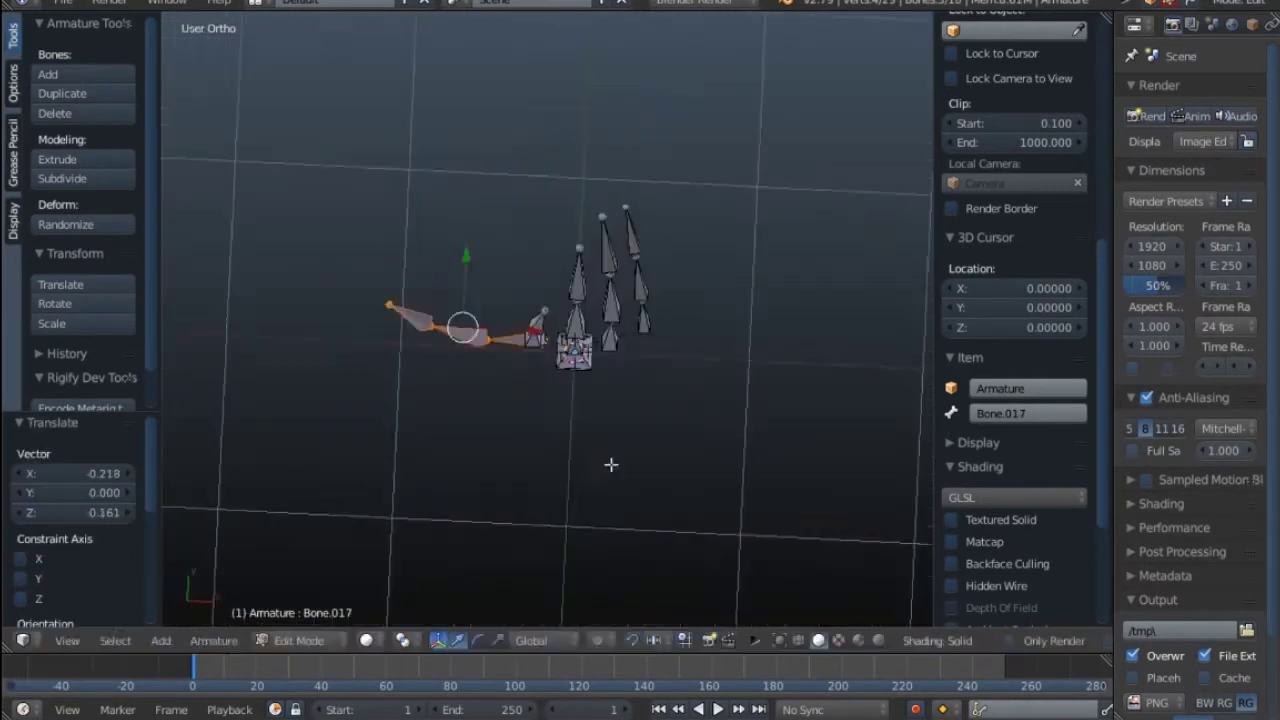
key(g)
key(r)
click(700, 322)
middle_drag(690, 310, 596, 261)
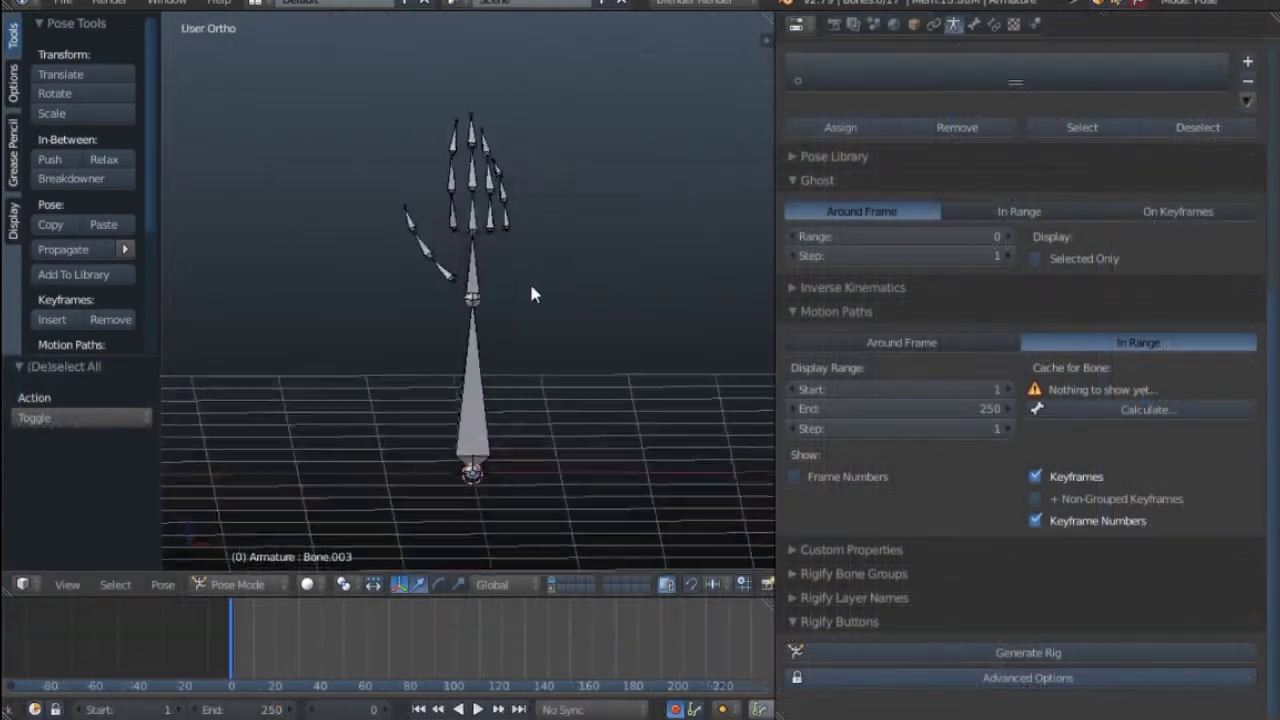
Examine the forearm, palm and finger bones of the hand armature in Pose Mode.
middle_drag(458, 272, 488, 330)
right_click(490, 398)
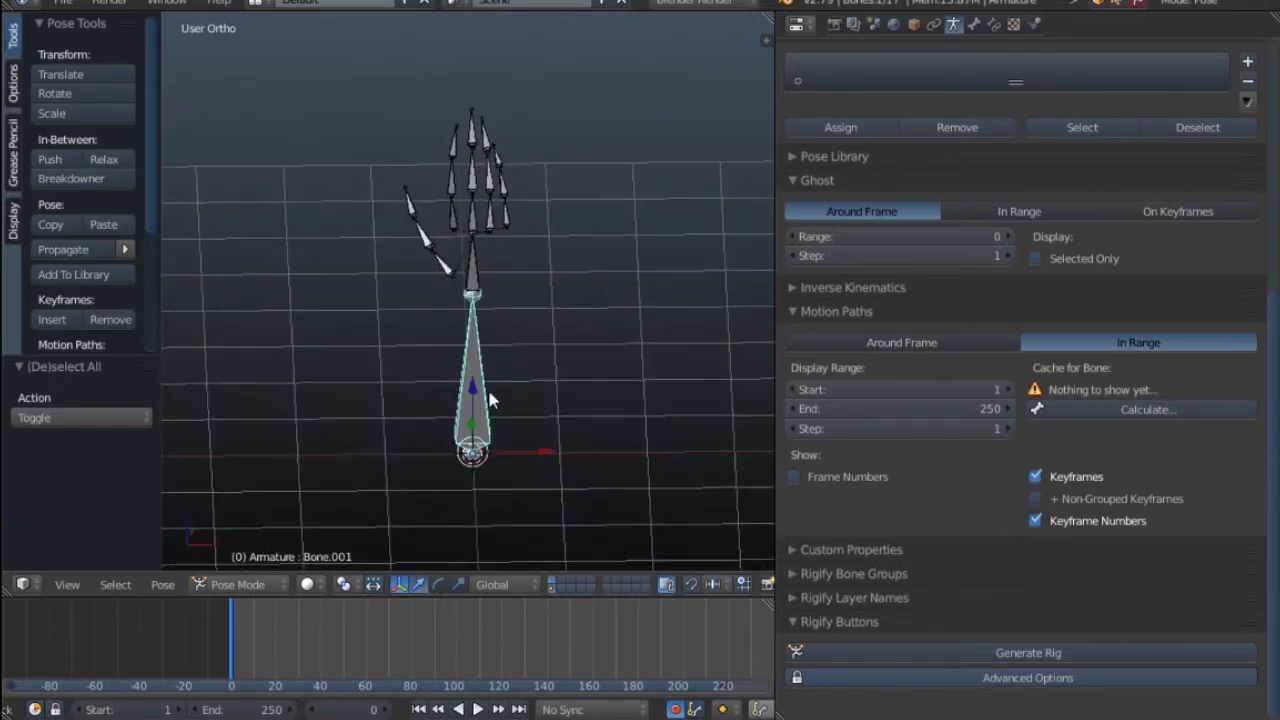
middle_drag(490, 398, 492, 268)
key(KP_1)
scroll(487, 270, up, 2)
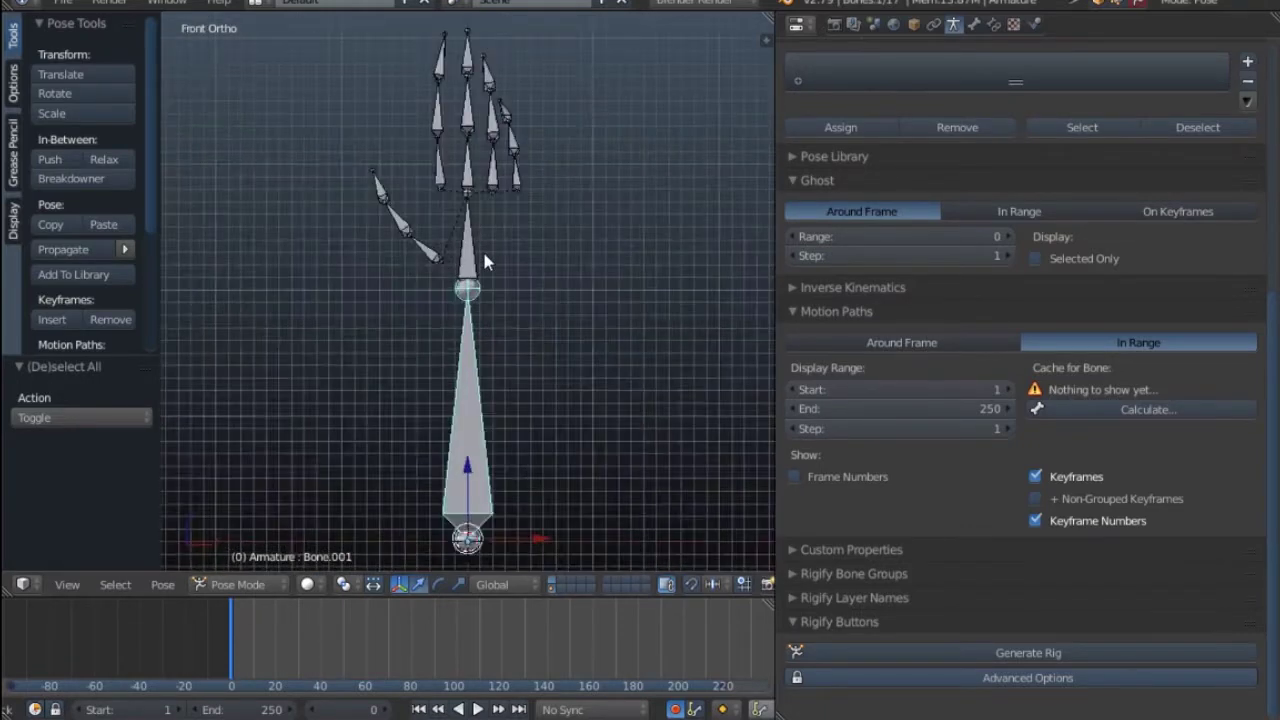
right_click(482, 262)
scroll(478, 312, down, 2)
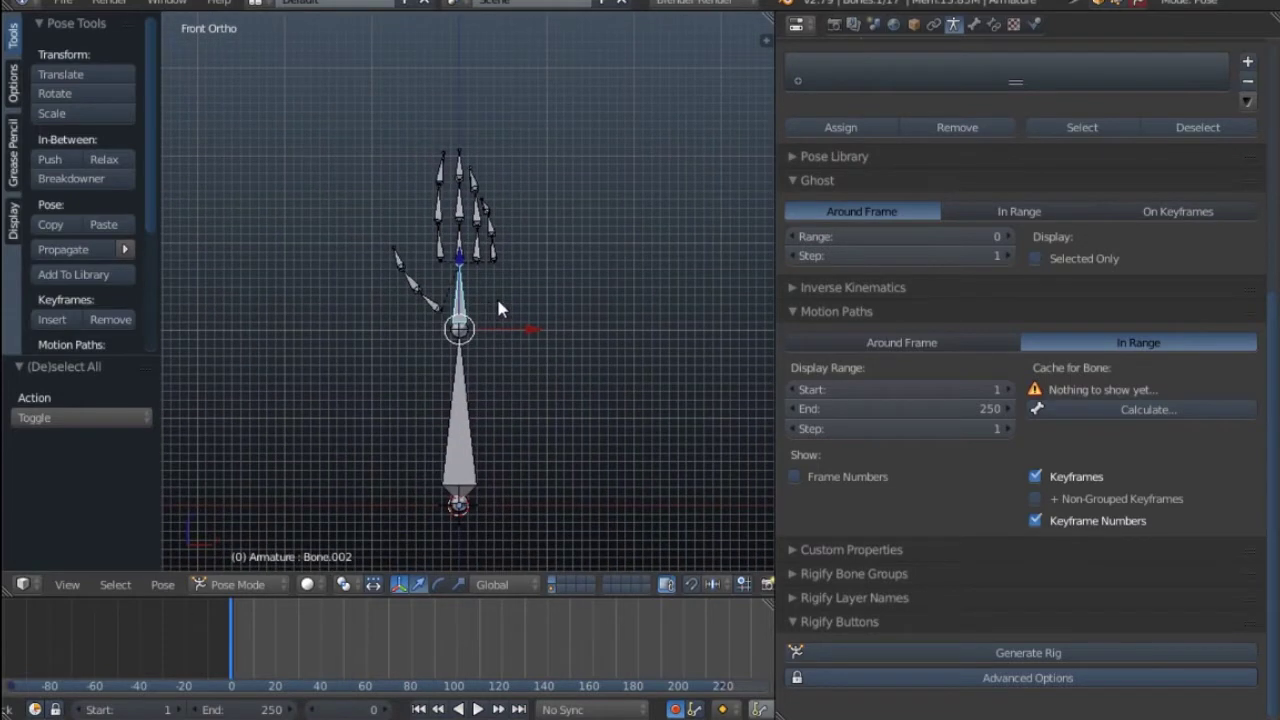
shift+middle_drag(496, 305, 495, 302)
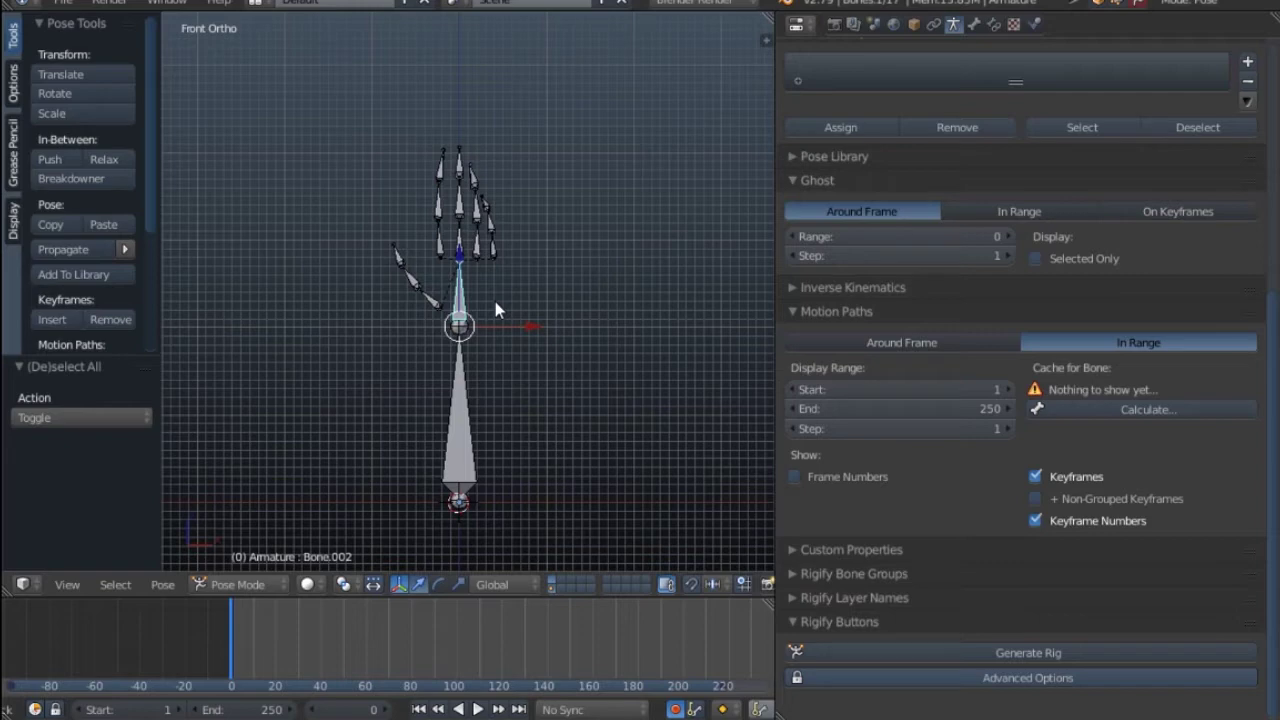
shift+middle_drag(442, 318, 394, 303)
scroll(483, 260, up, 5)
middle_drag(482, 254, 466, 301)
shift+middle_drag(466, 301, 470, 347)
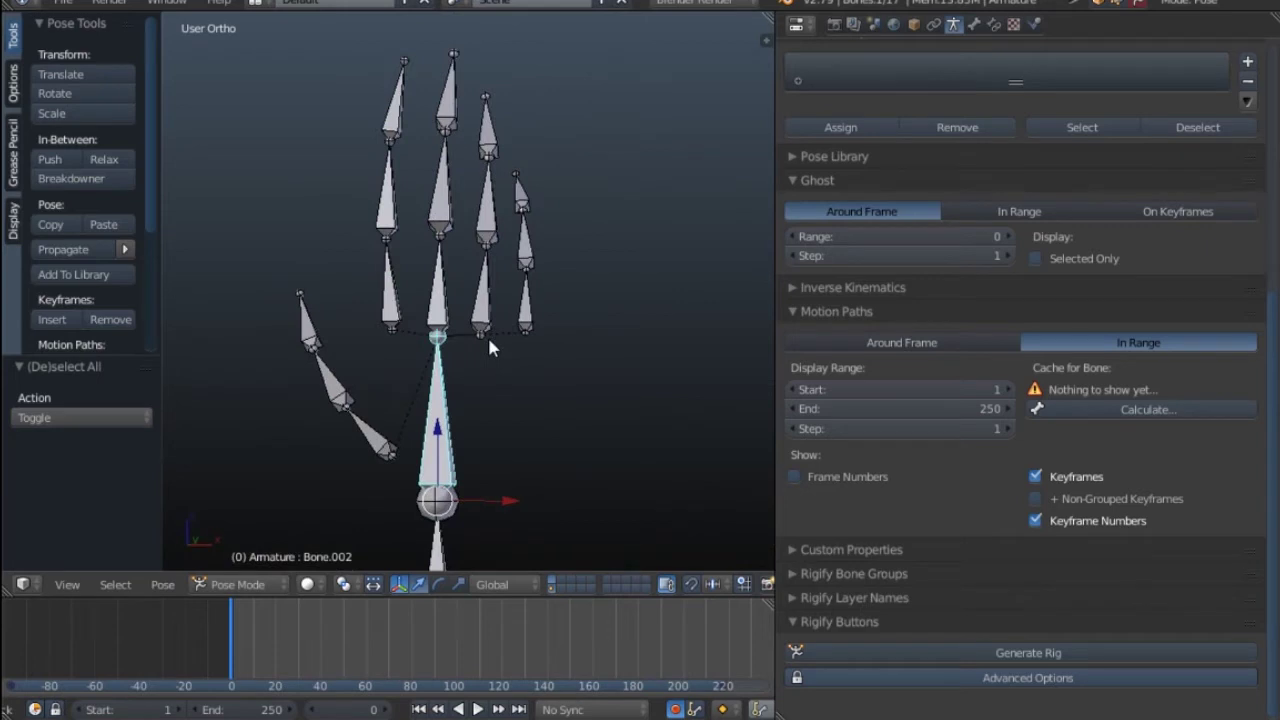
Turn off automatic keyframing and rotate the middle finger's base bone forward by about 65°.
middle_drag(492, 336, 470, 316)
right_click(450, 316)
key(r)
right_click(611, 420)
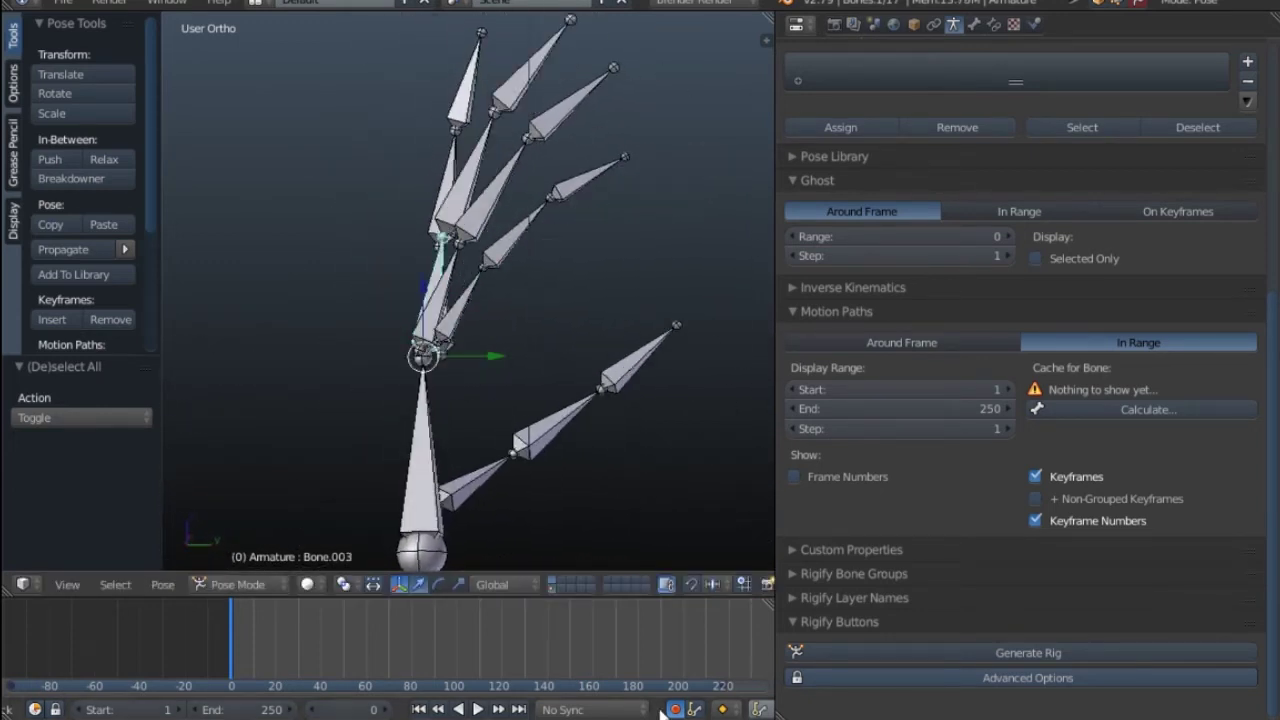
click(670, 709)
middle_drag(548, 325, 527, 290)
key(r)
click(568, 455)
Curl the middle finger by rotating its middle bone about 88° and its tip bone about 87°.
right_click(580, 328)
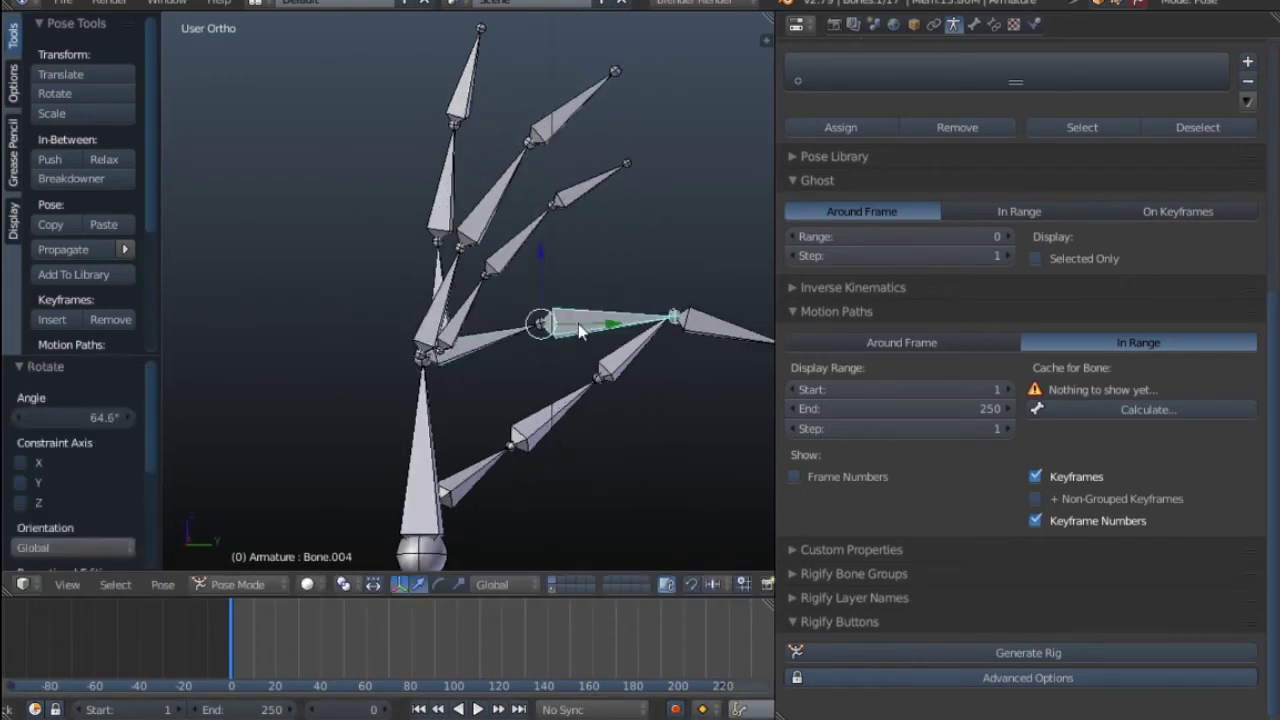
key(r)
click(401, 450)
shift+middle_drag(549, 548, 547, 426)
right_click(547, 395)
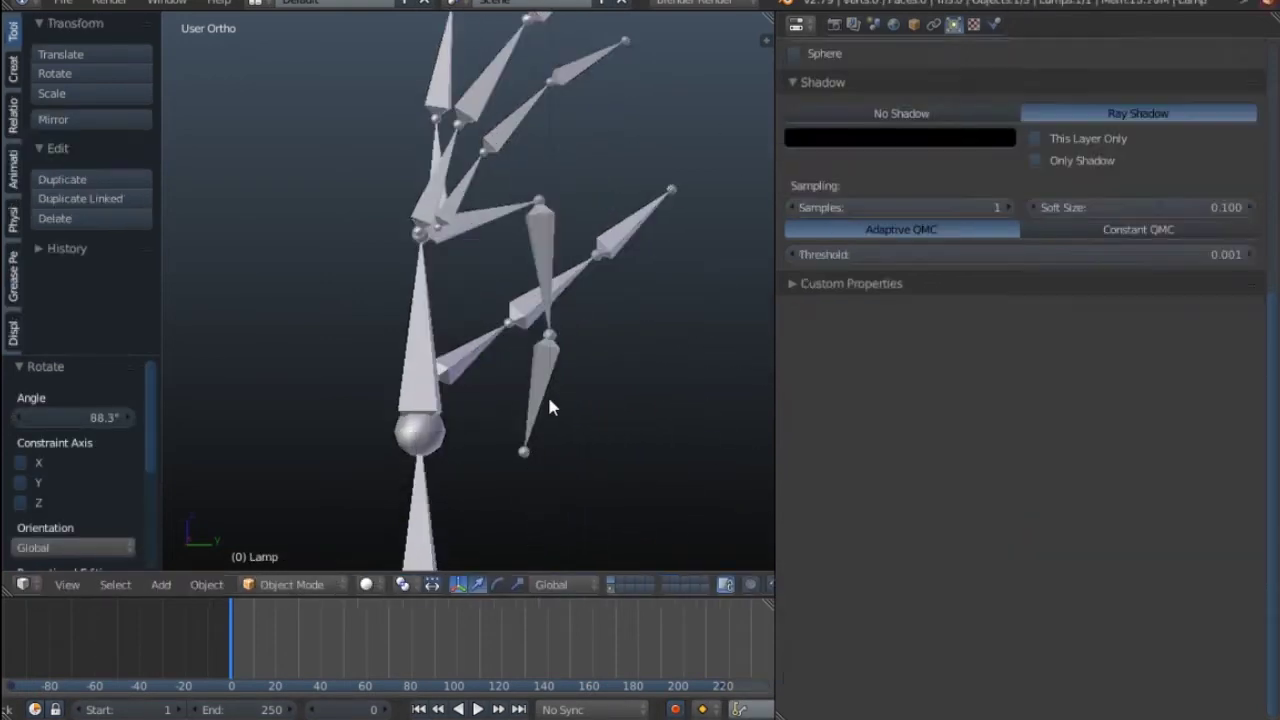
right_click(540, 401)
key(r)
click(429, 323)
middle_drag(490, 286, 463, 307)
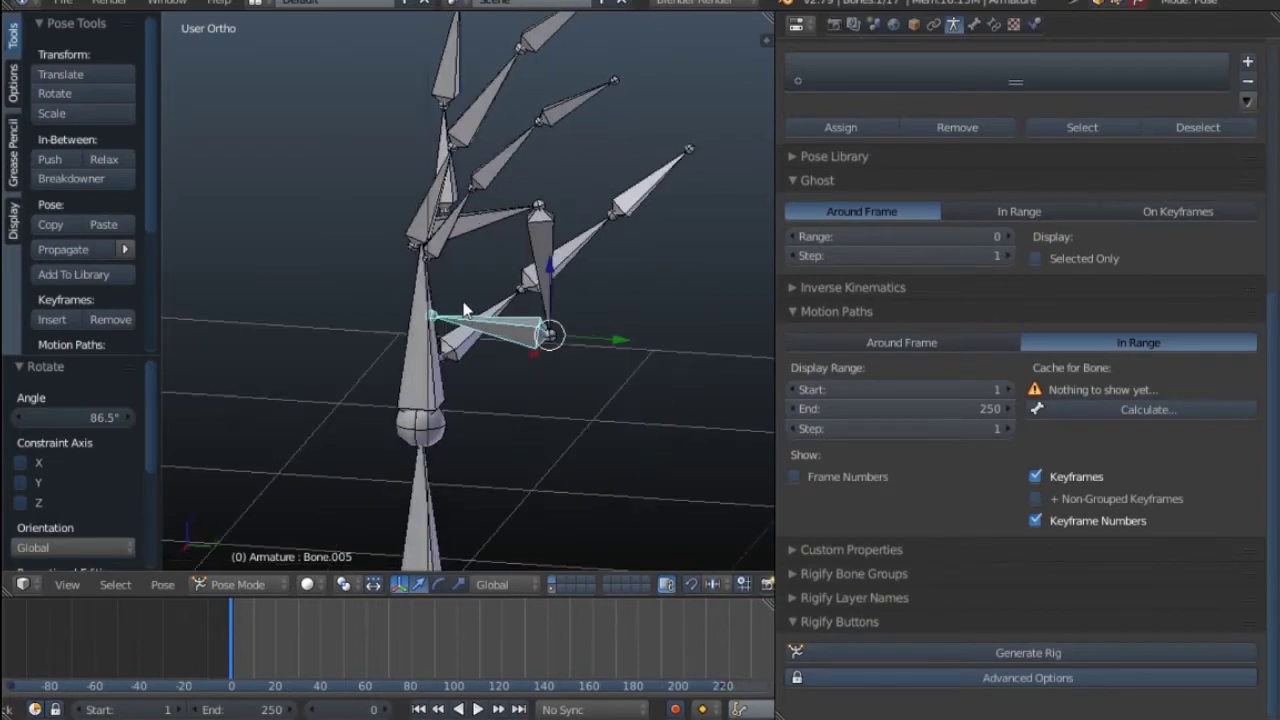
Undo the trial curl rotations of the middle finger.
key(ctrl+z)
key(ctrl+z)
key(ctrl+z)
key(ctrl+z)
key(ctrl+z)
middle_drag(355, 306, 462, 365)
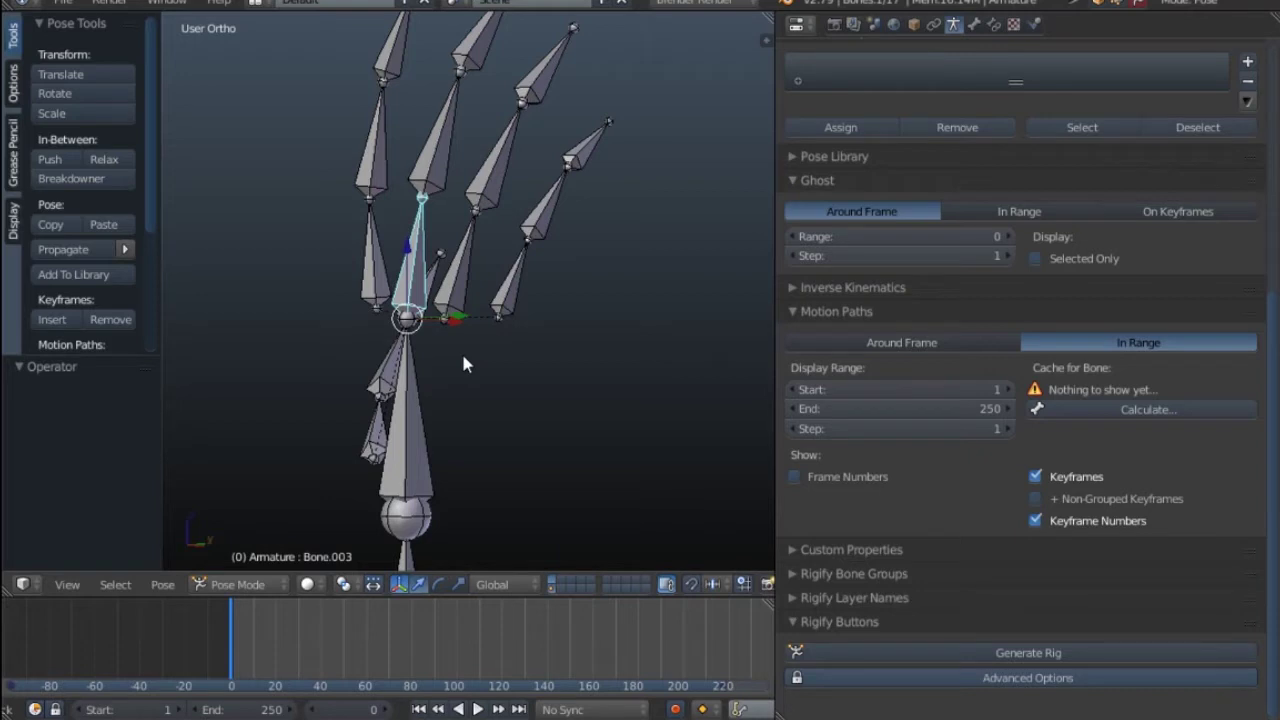
middle_drag(477, 350, 467, 272)
shift+middle_drag(481, 379, 481, 403)
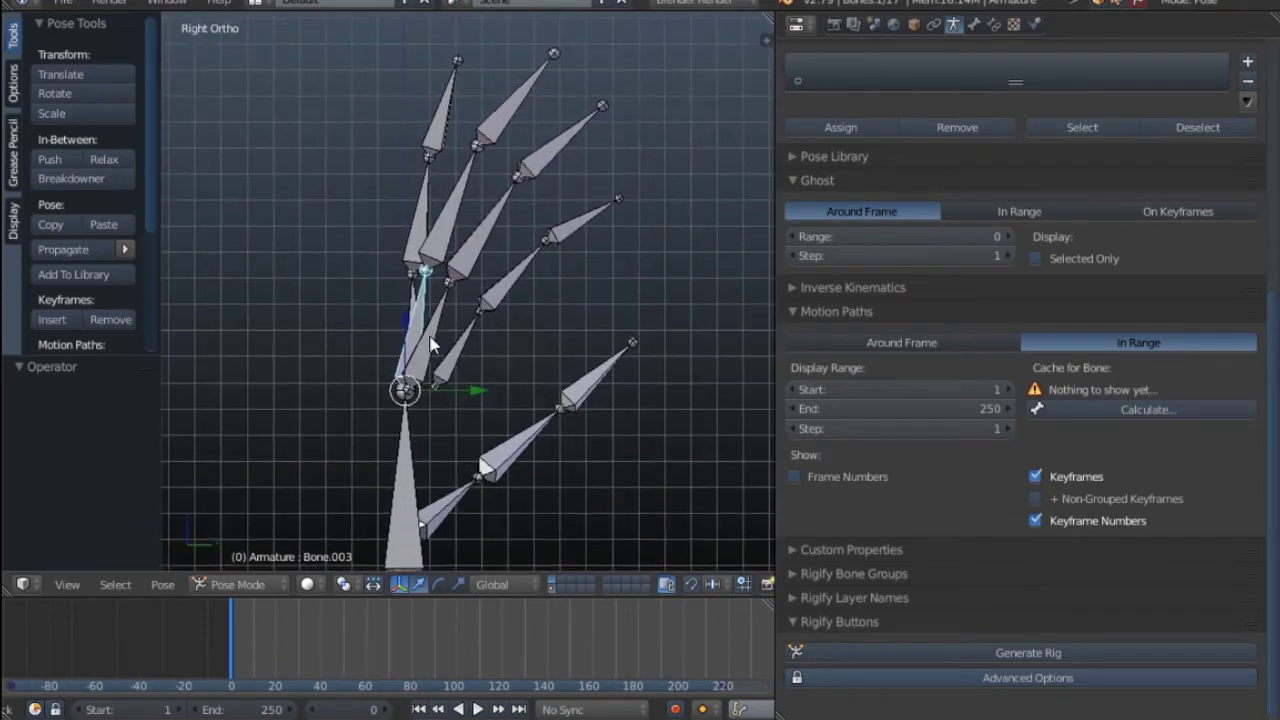
key(r)
right_click(516, 314)
shift+middle_drag(516, 314, 516, 312)
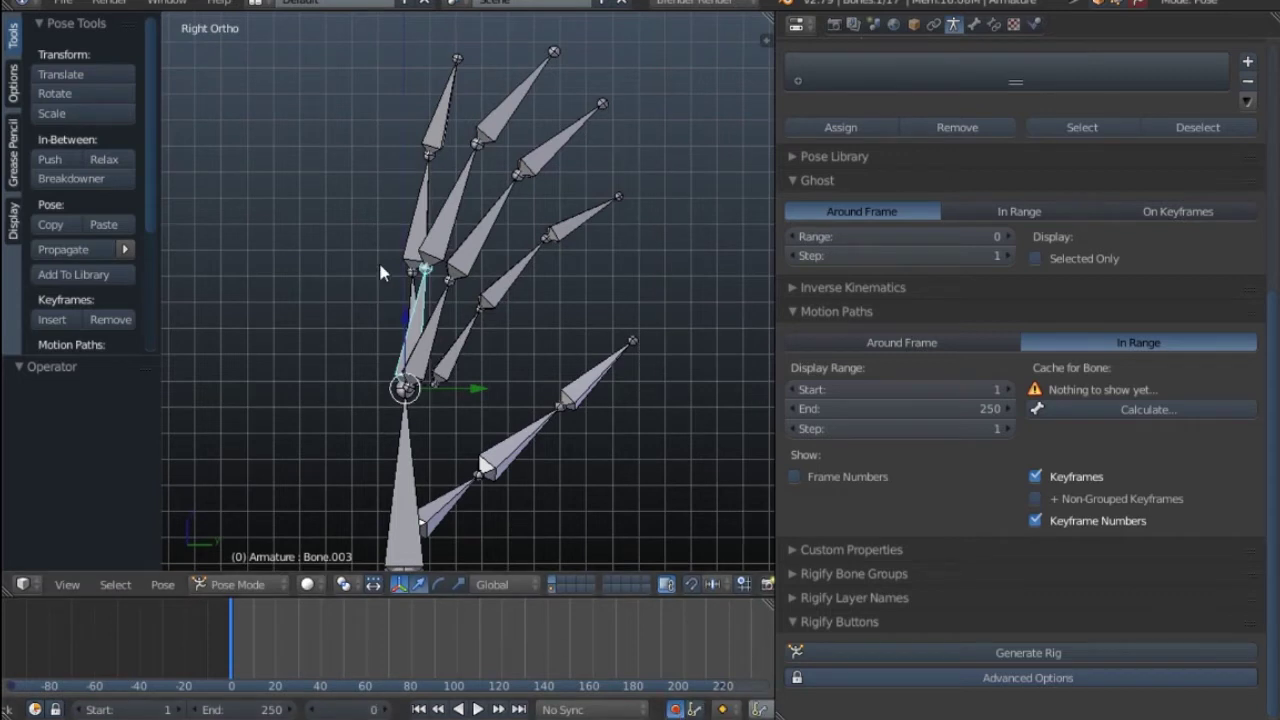
scroll(448, 394, down, 2)
key(r)
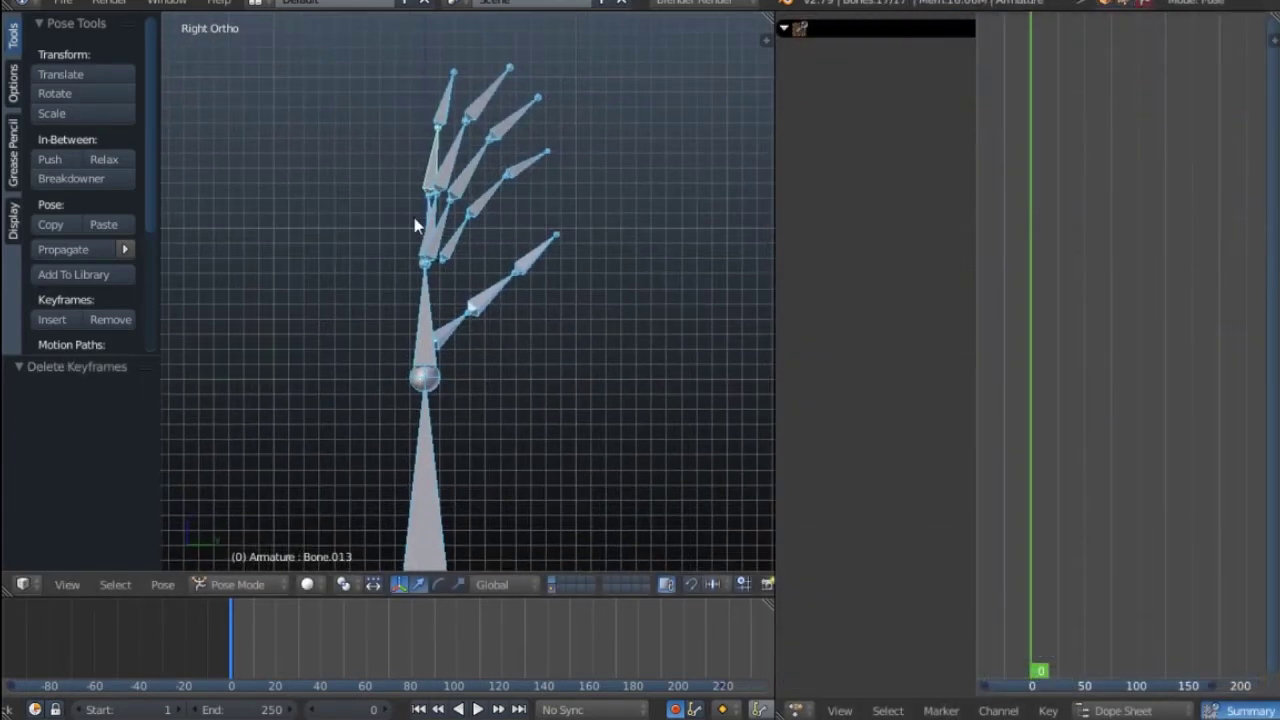
Select the palm bone and keyframe its upright starting pose at frame 0.
right_click(422, 220)
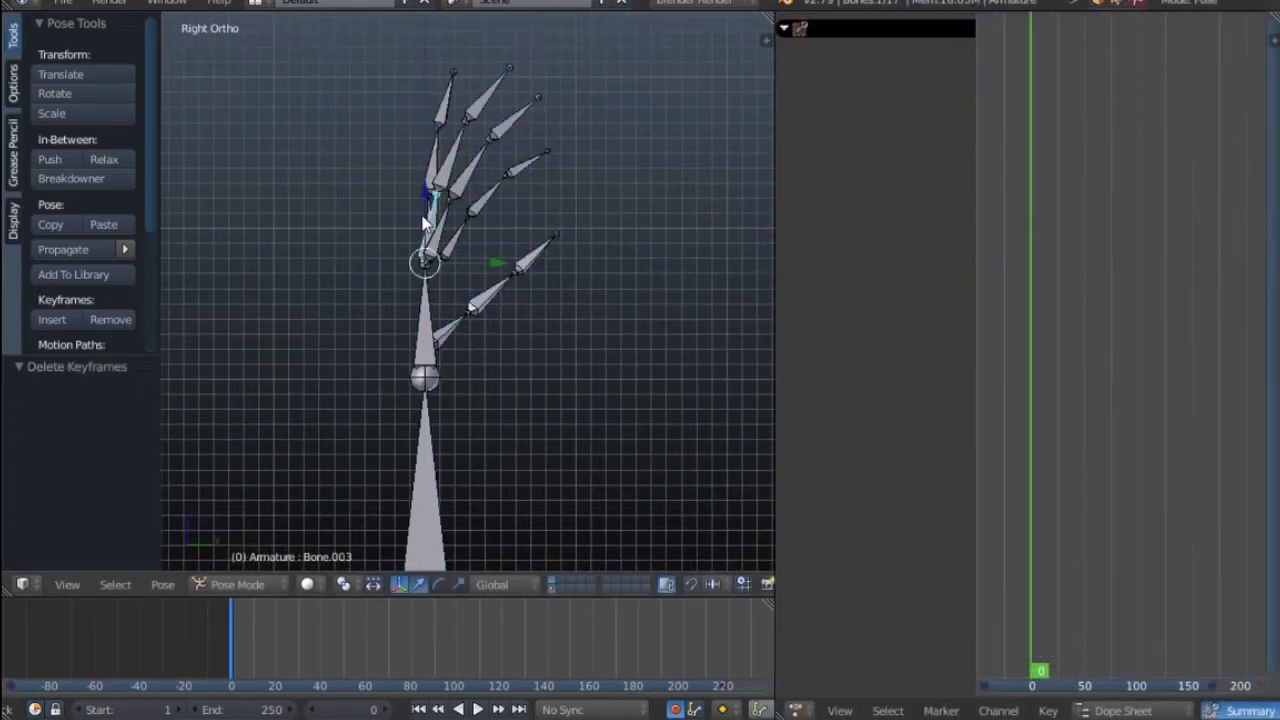
scroll(422, 221, up, 1)
shift+middle_drag(426, 363, 399, 322)
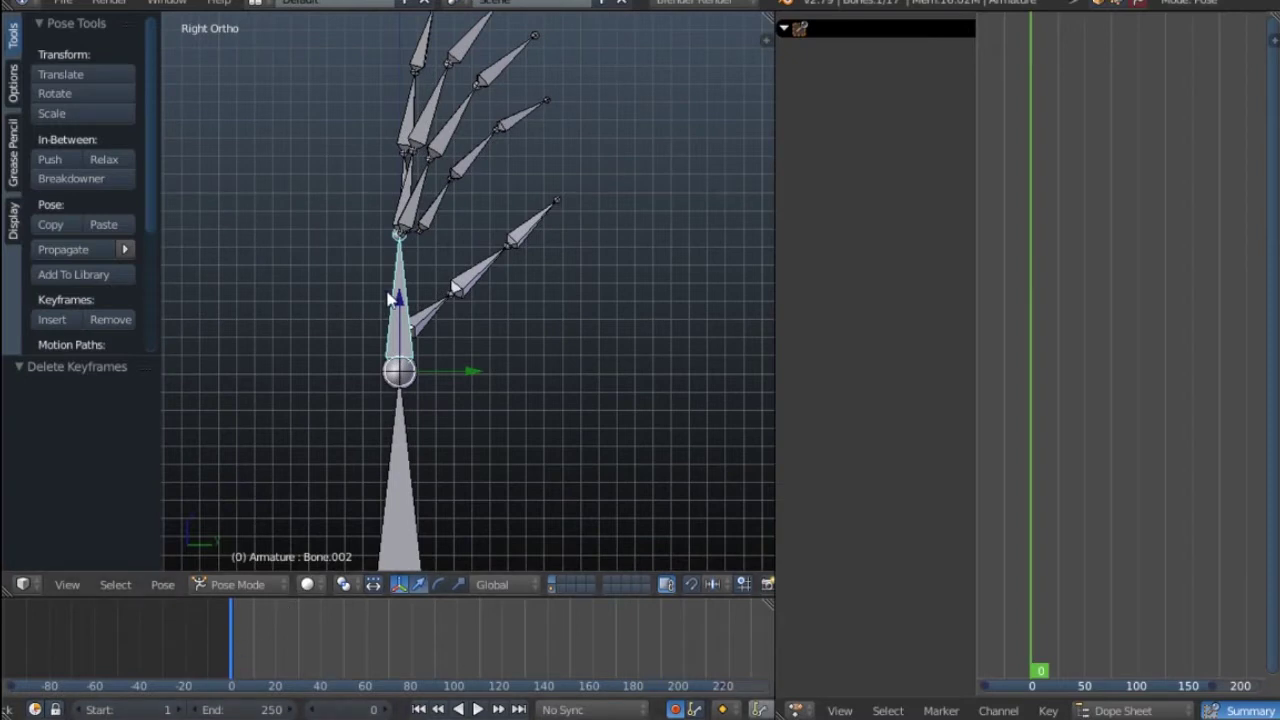
key(i)
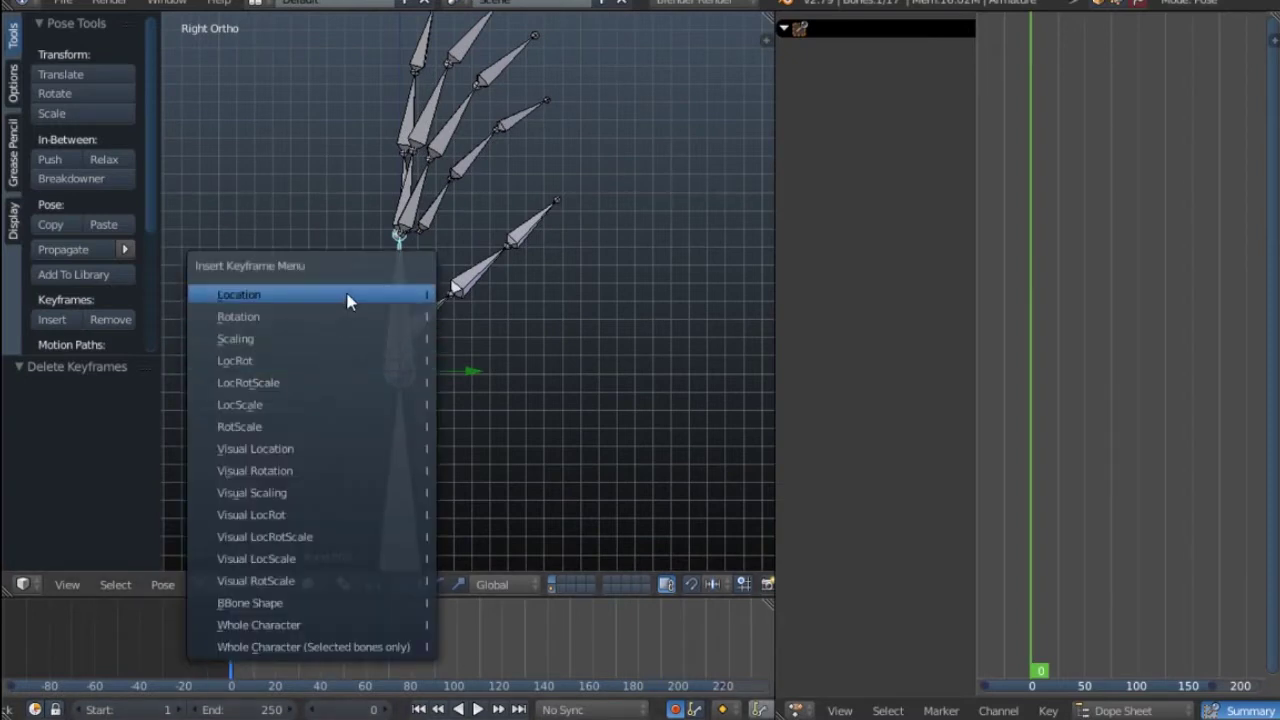
click(347, 297)
key(t)
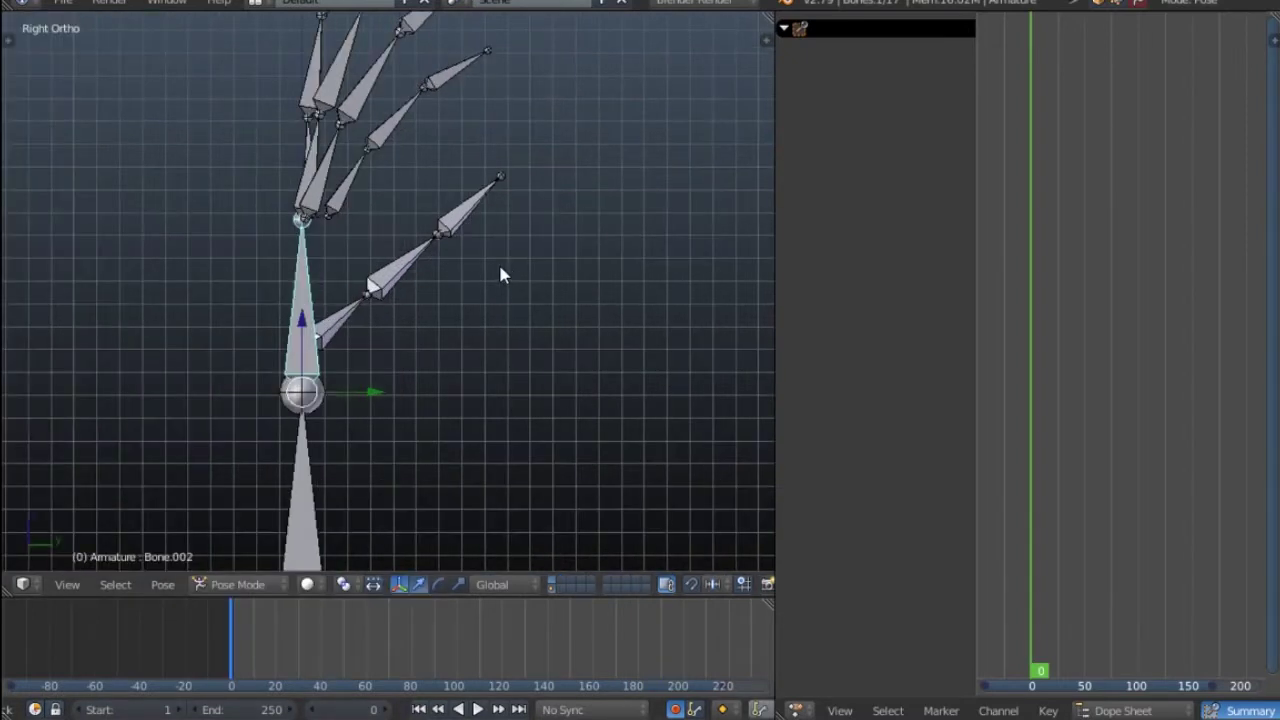
key(r)
click(505, 268)
At frame 19, rotate the palm bone forward and down to key the hand's bend at the wrist.
key(alt+a)
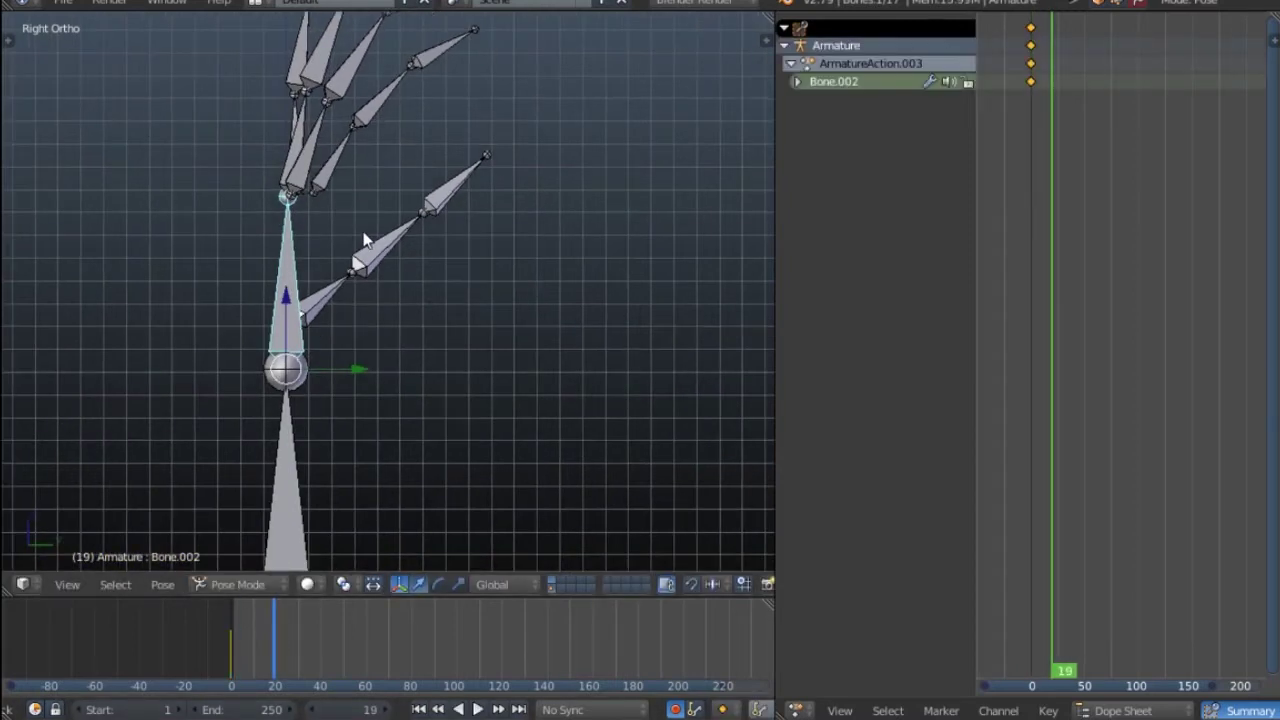
key(r)
click(471, 268)
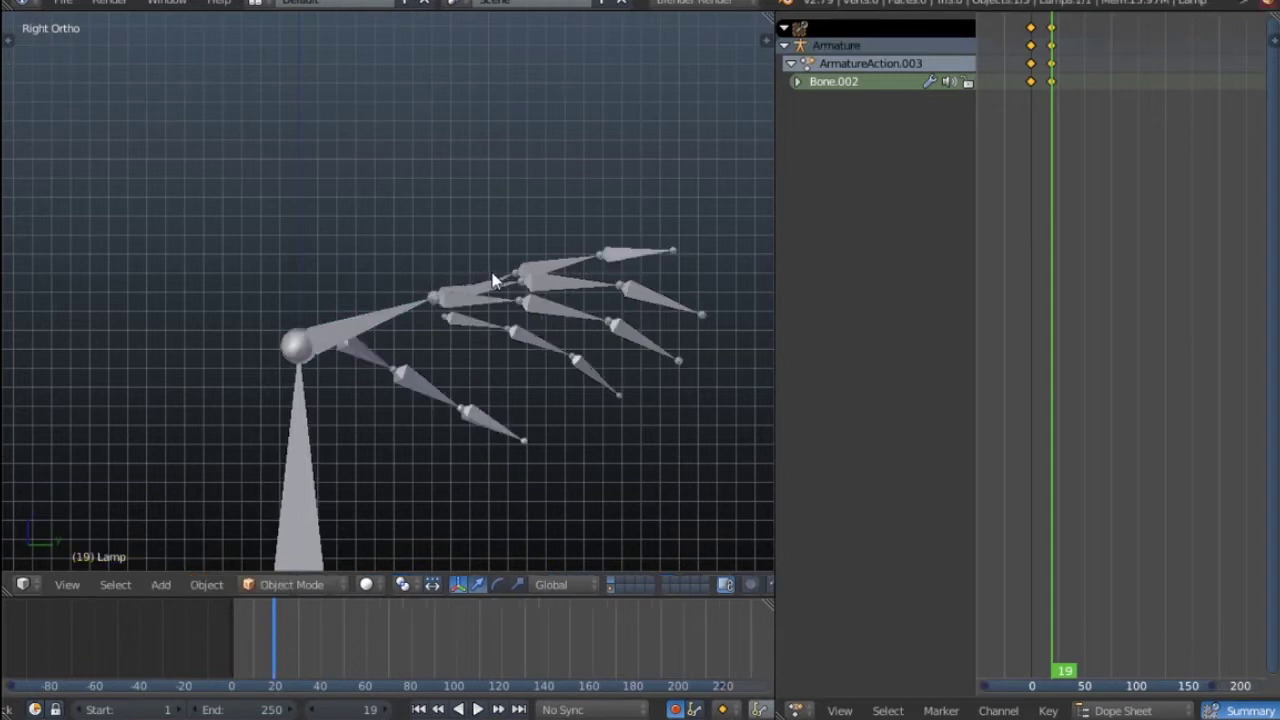
At frame 19, rotate the index finger's base, middle and tip bones backward so the finger trails the palm.
right_click(506, 277)
key(r)
click(476, 204)
right_click(478, 208)
key(r)
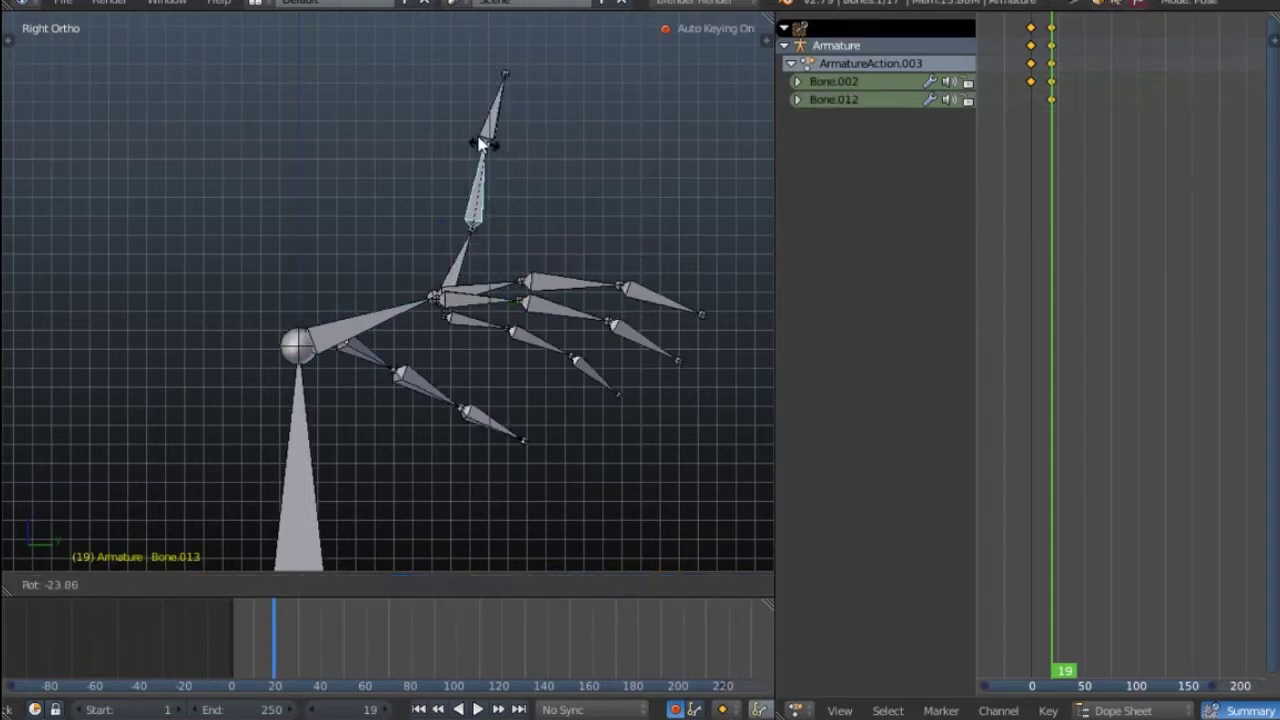
click(440, 172)
right_click(451, 110)
key(r)
click(362, 150)
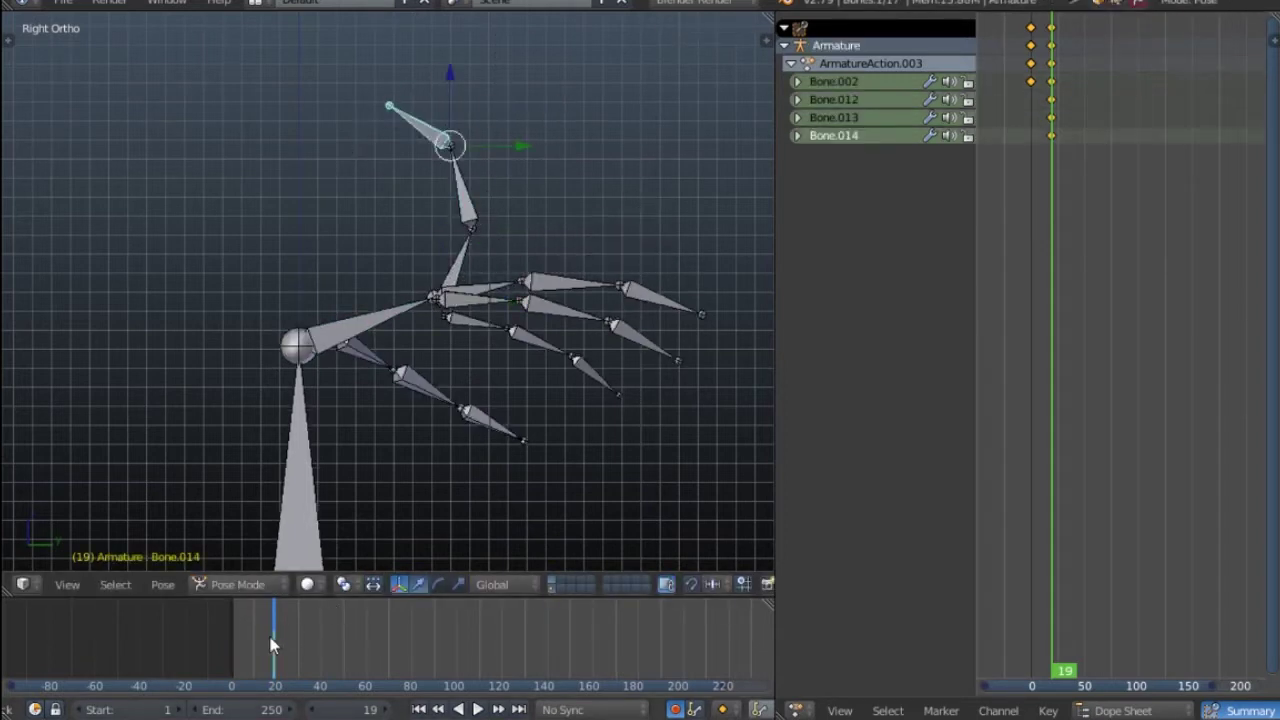
Go to frame 29 and rotate the palm bone slightly further down to a nearly horizontal pose.
drag(292, 650, 297, 645)
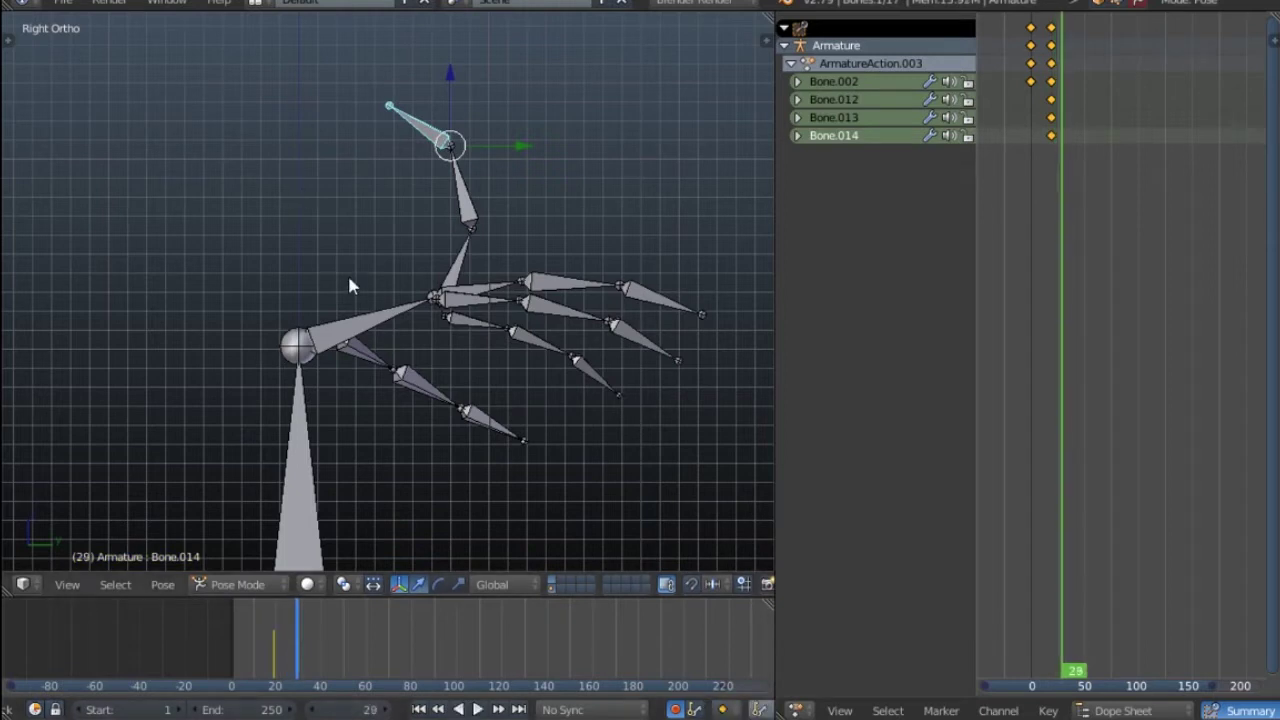
right_click(368, 320)
key(r)
click(391, 355)
shift+middle_drag(480, 303, 386, 173)
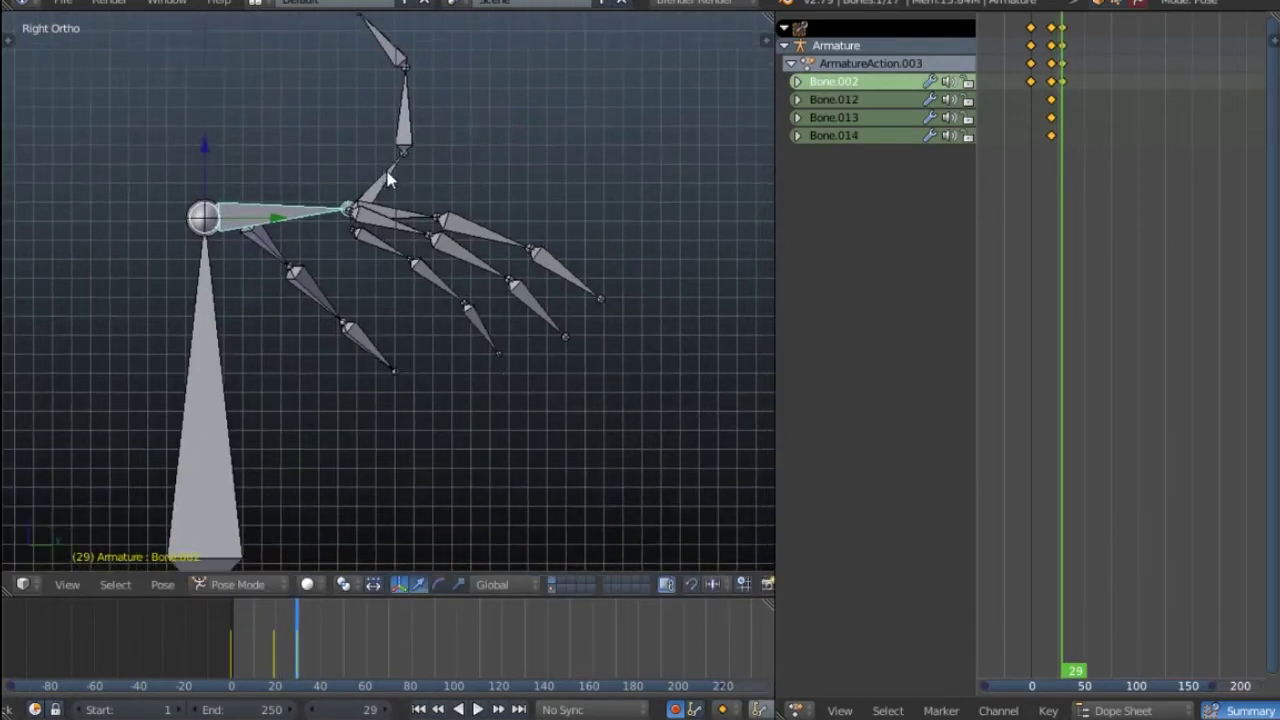
At frame 29, rotate the index finger's three bones forward and down so the fingertip points below the hand.
right_click(386, 173)
key(r)
click(419, 342)
right_click(419, 280)
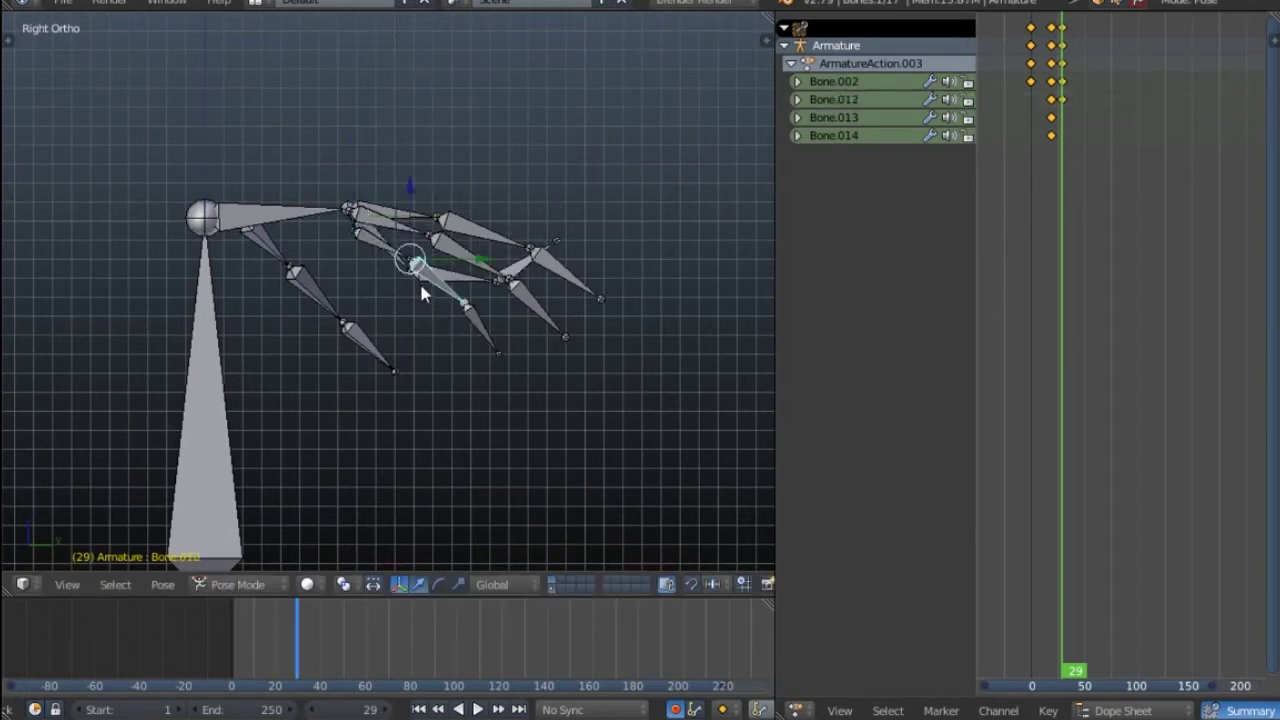
key(r)
click(401, 315)
right_click(478, 352)
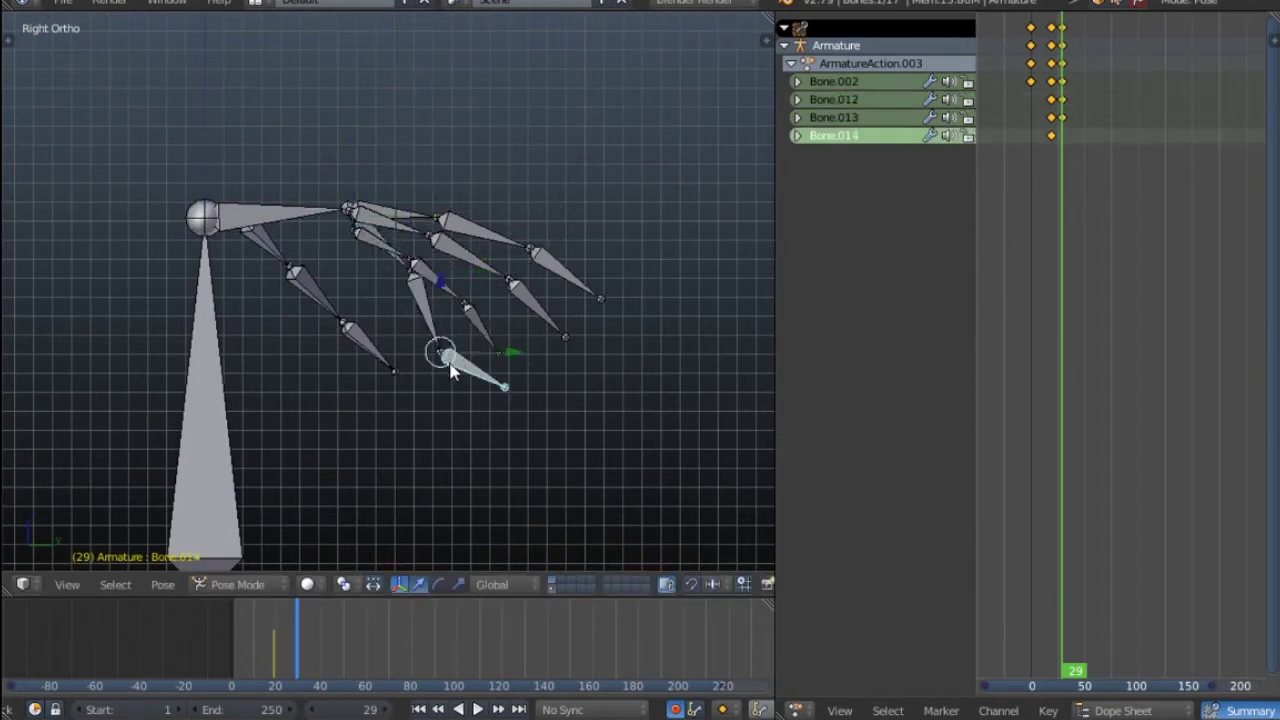
key(r)
click(238, 421)
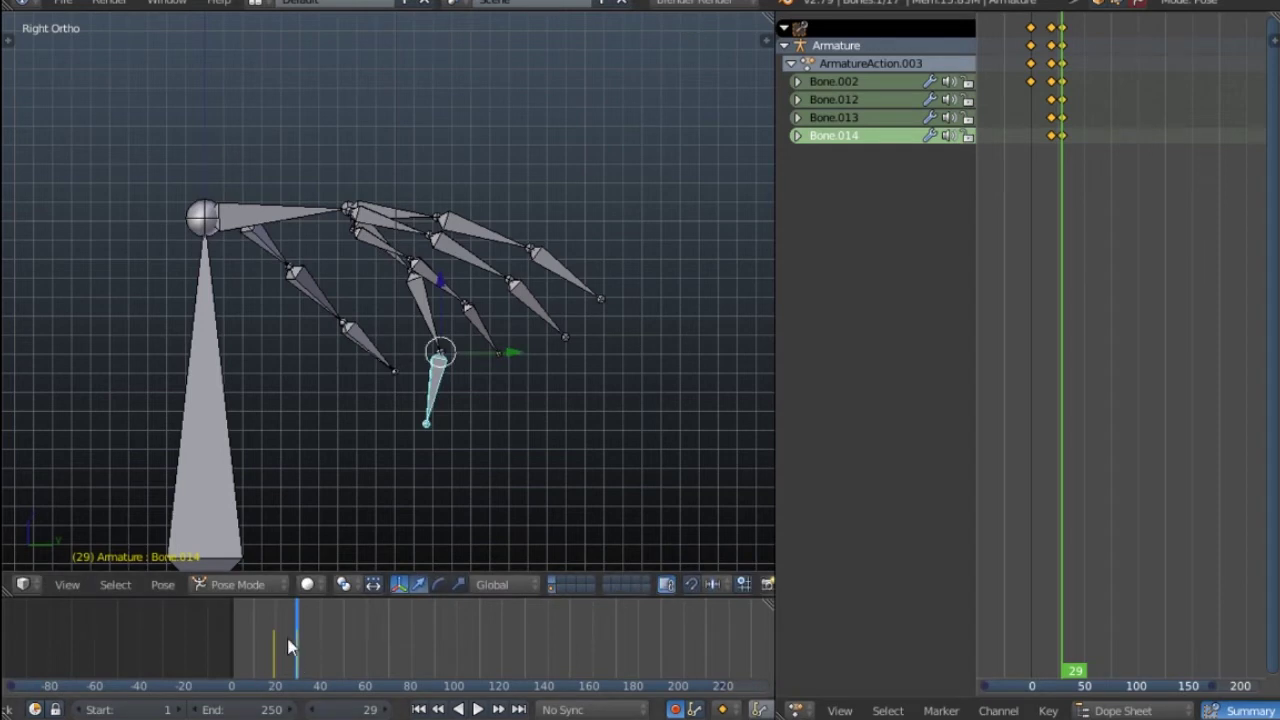
At frame 0, rotate the index finger's base, middle and tip bones upright to key its starting pose.
drag(293, 641, 222, 629)
scroll(341, 208, down, 4)
right_click(278, 190)
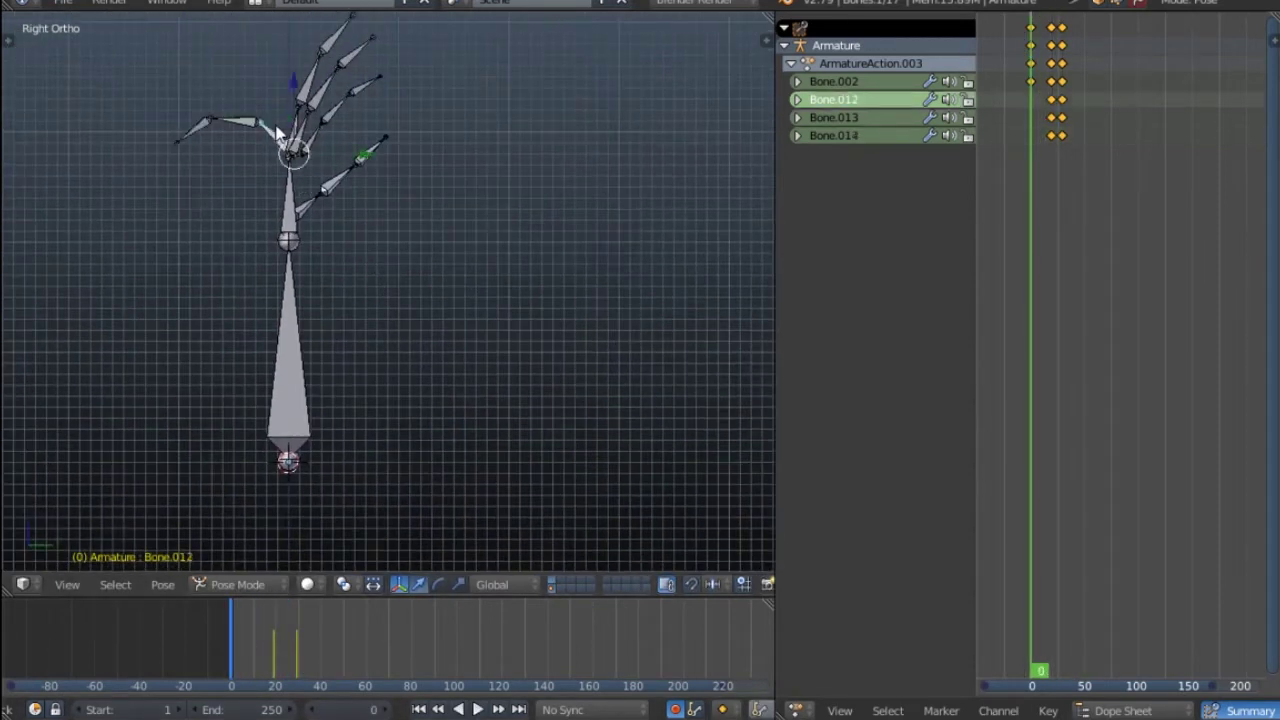
scroll(278, 192, up, 1)
right_click(280, 116)
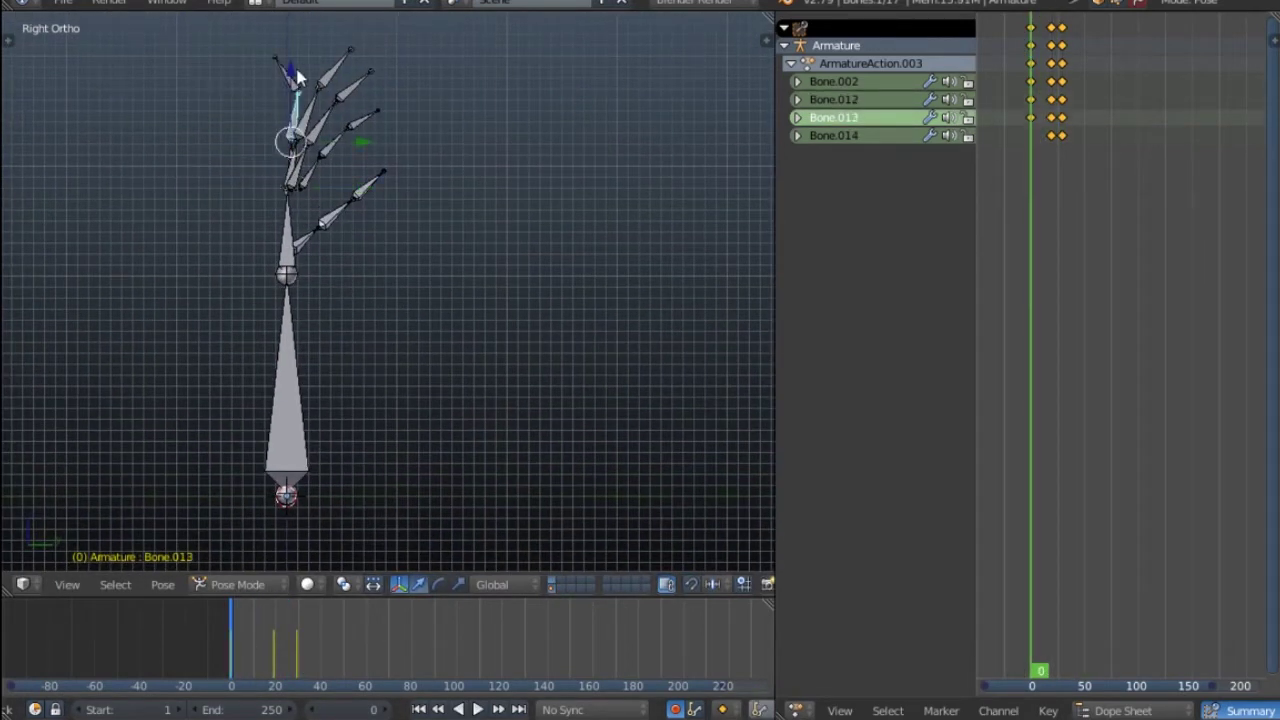
right_click(297, 78)
Play back and scrub the hand animation from frame 0 to check how the index finger follows the palm.
key(alt+a)
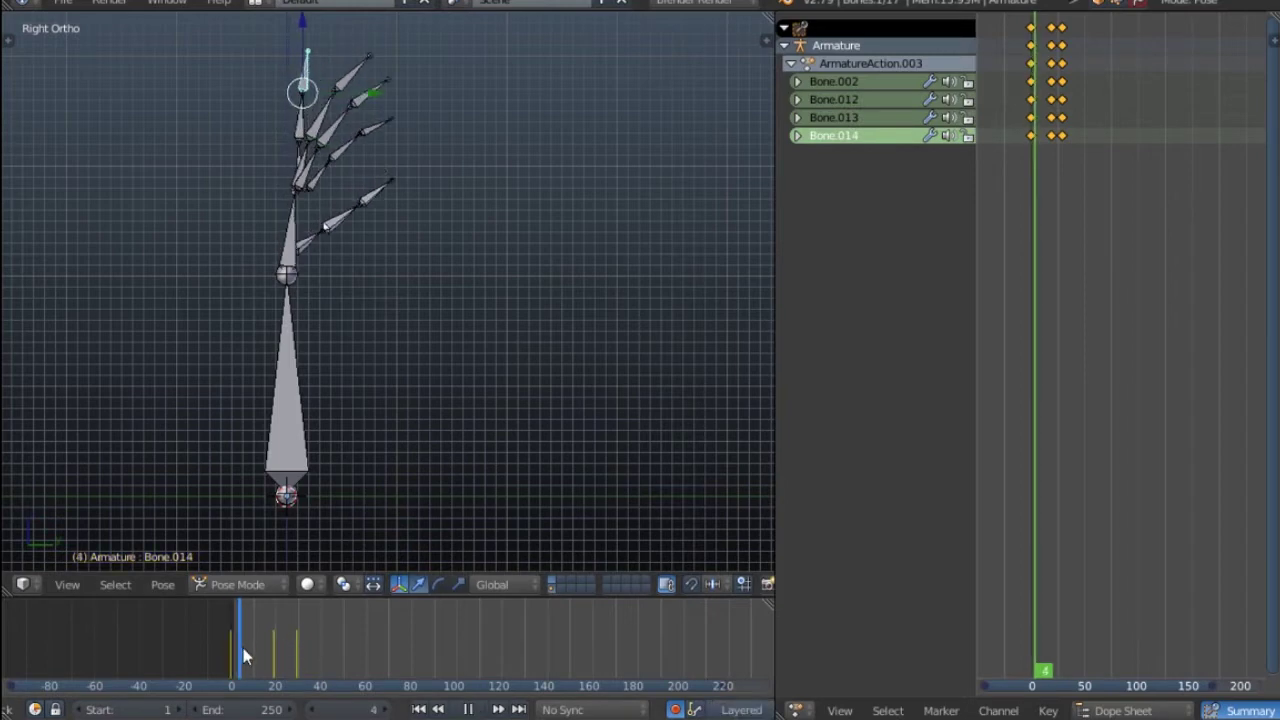
drag(320, 667, 221, 665)
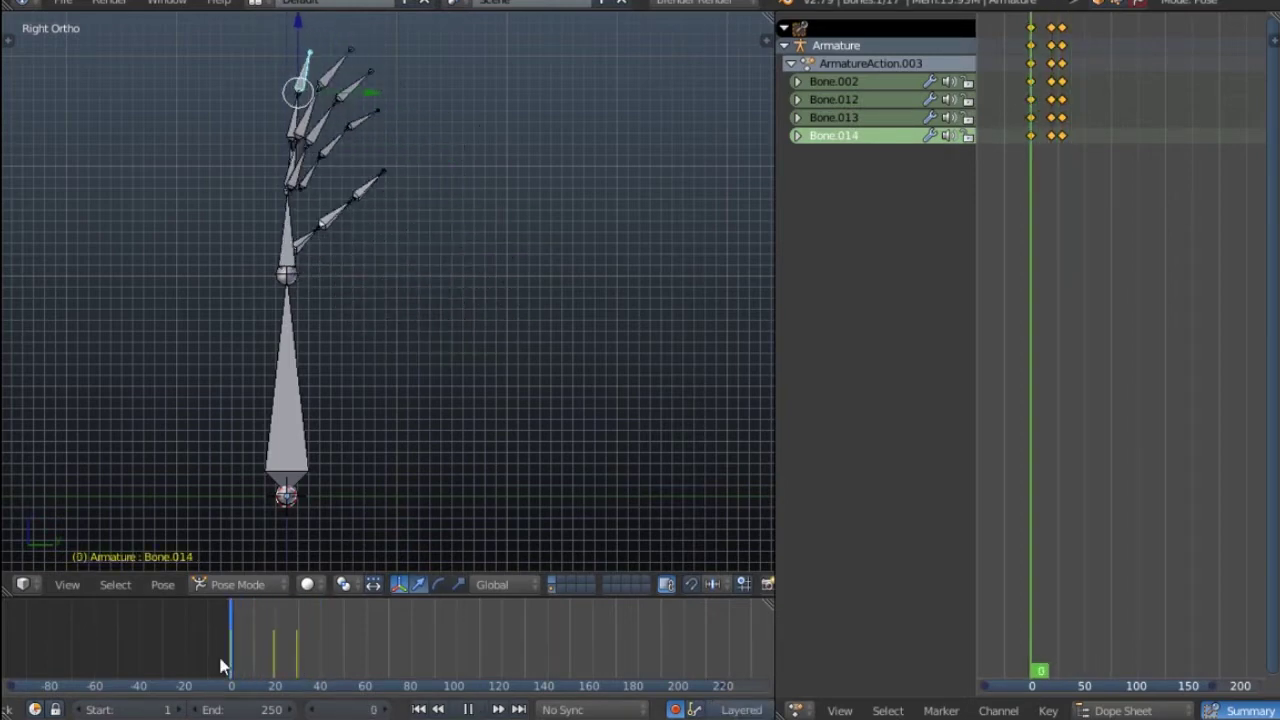
key(alt+a)
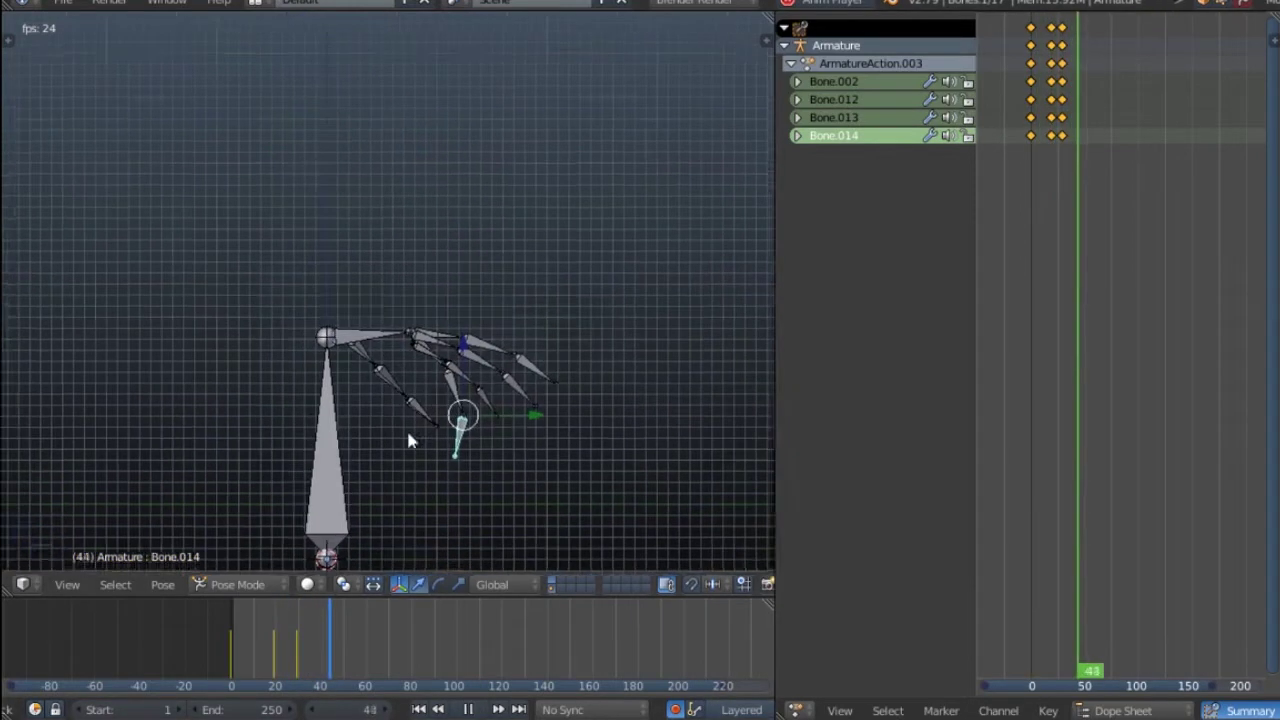
drag(234, 650, 273, 611)
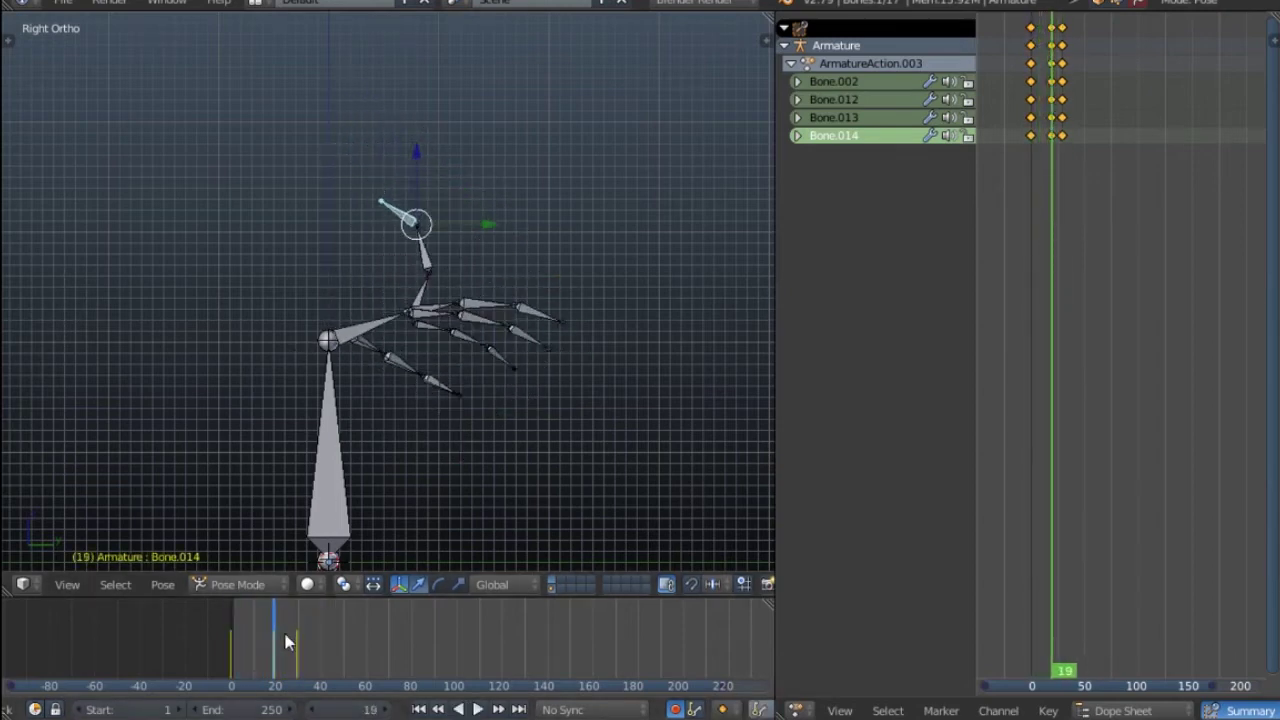
key(alt+a)
click(231, 652)
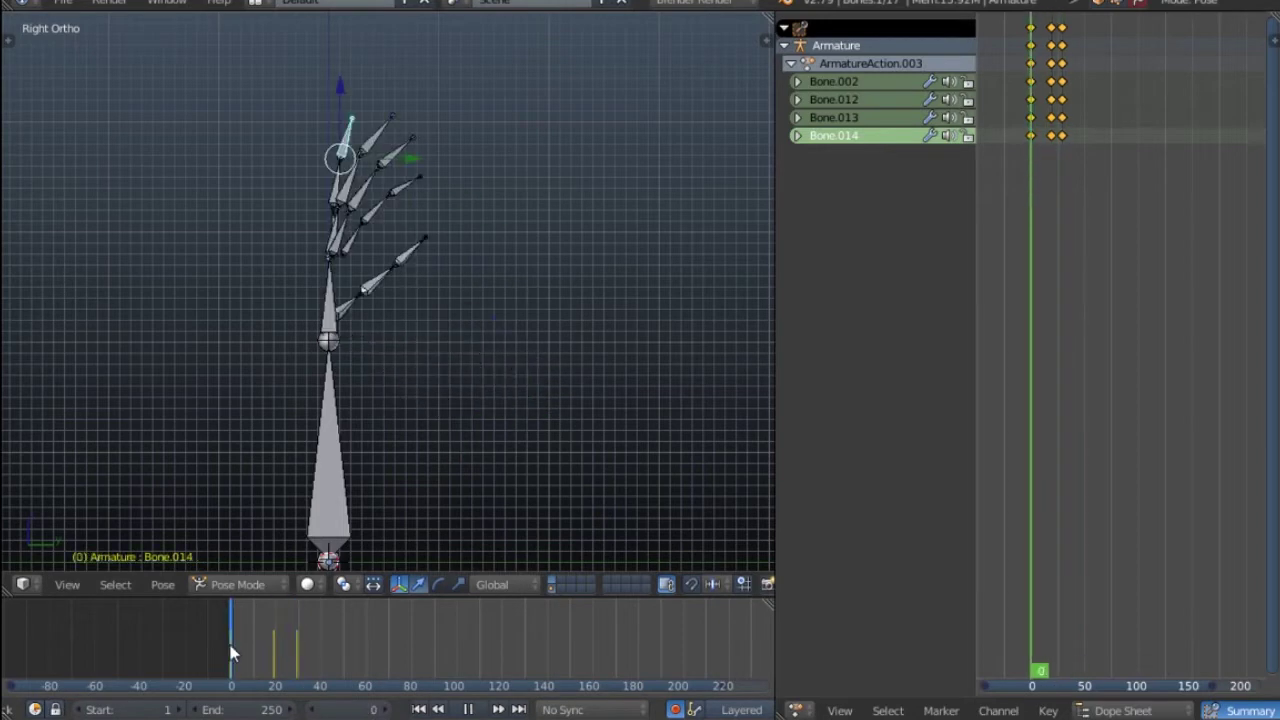
key(alt+a)
Switch the right-hand editor to Properties and calculate In Range motion paths from frame 1 to 250 for the index finger's three bones.
middle_drag(430, 340, 457, 320)
click(795, 710)
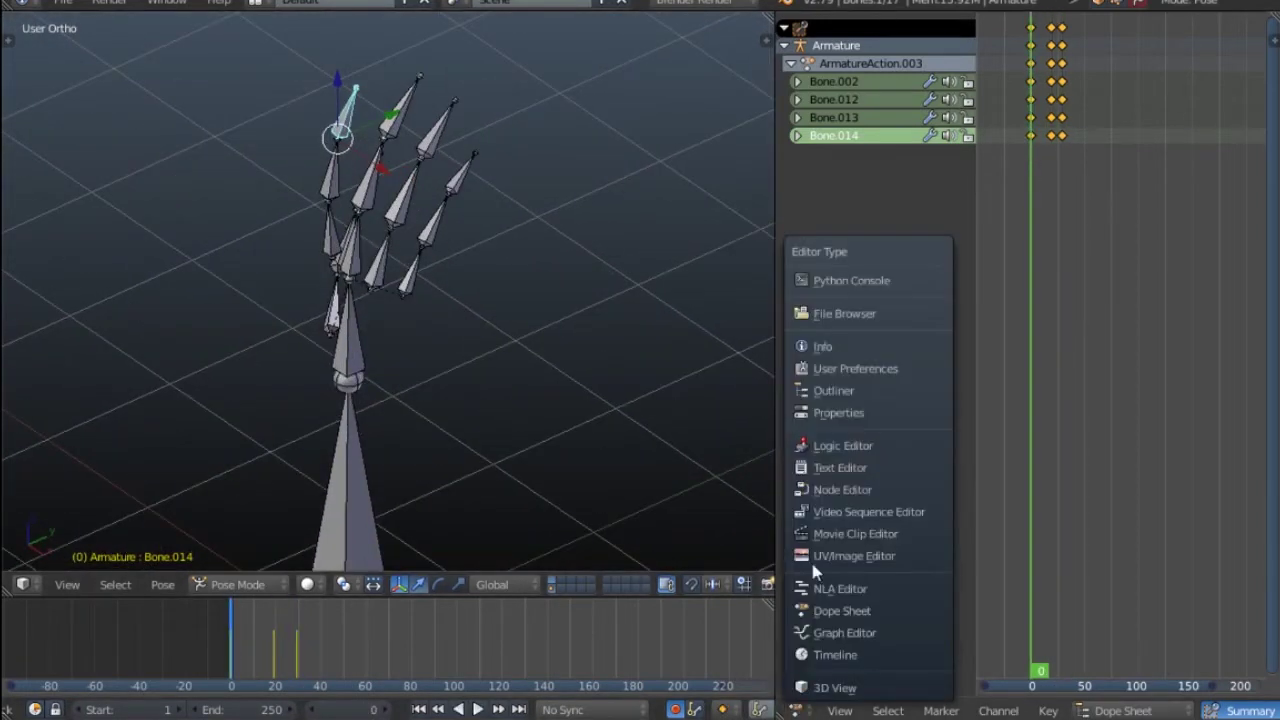
click(838, 412)
middle_drag(353, 273, 342, 195)
shift+right_click(347, 118)
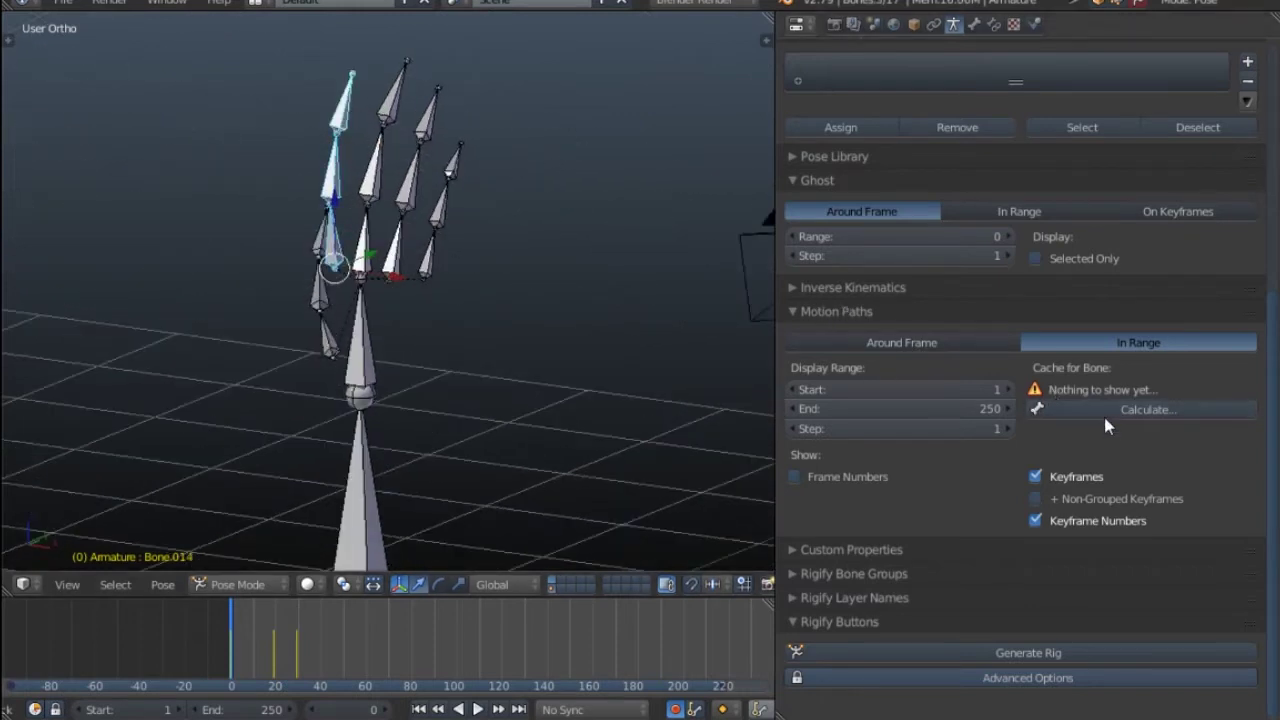
click(1103, 411)
click(1043, 427)
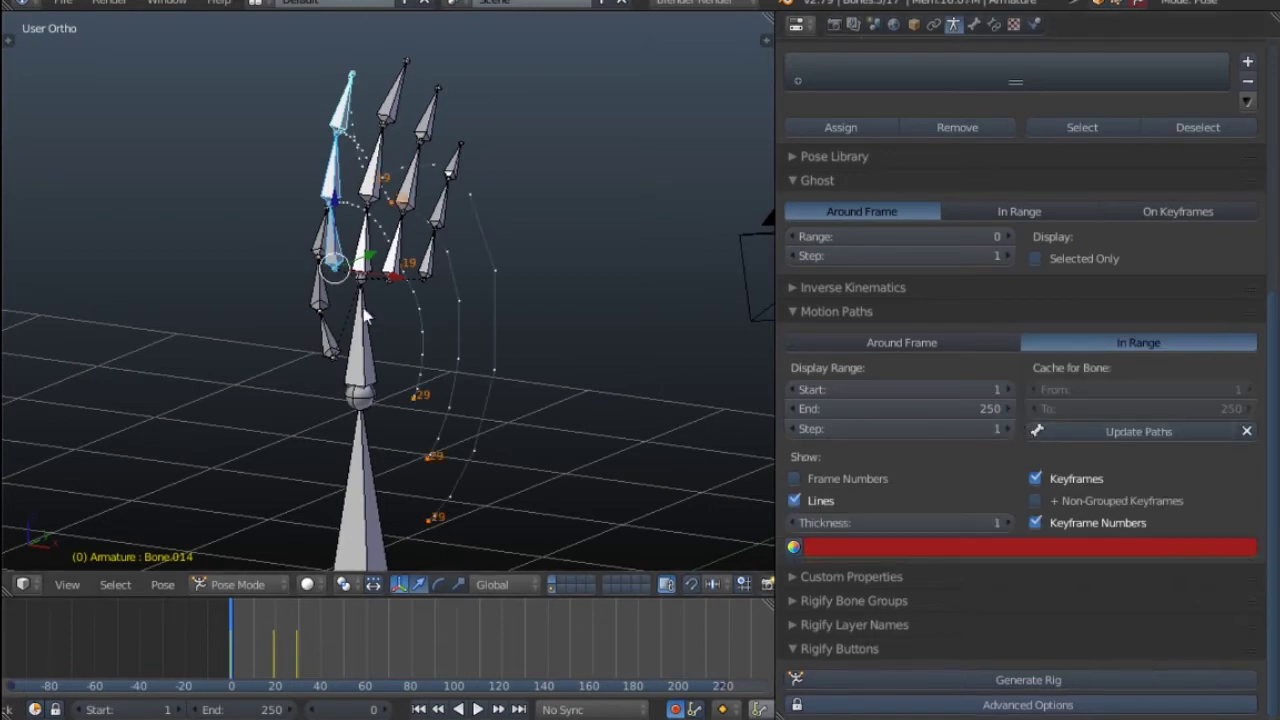
Examine the index finger's motion paths from both sides of the hand and play the animation along them.
middle_drag(396, 317, 432, 311)
scroll(431, 311, down, 2)
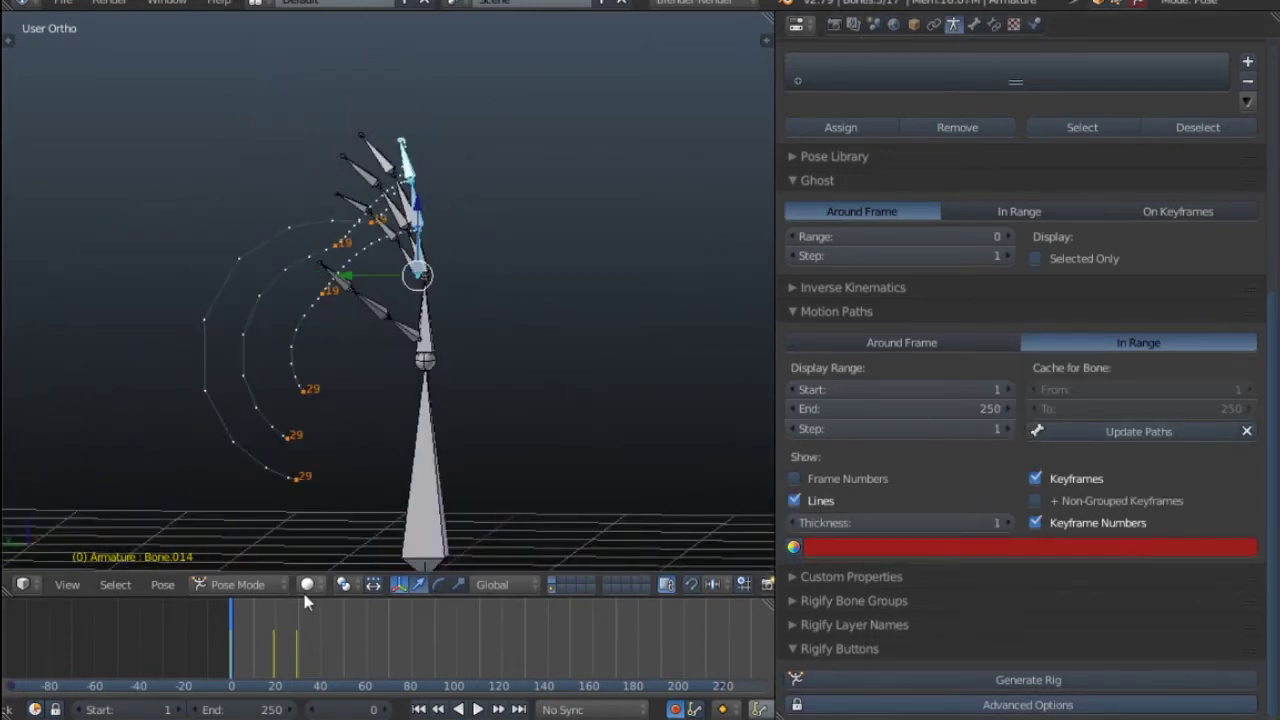
middle_drag(307, 568, 345, 545)
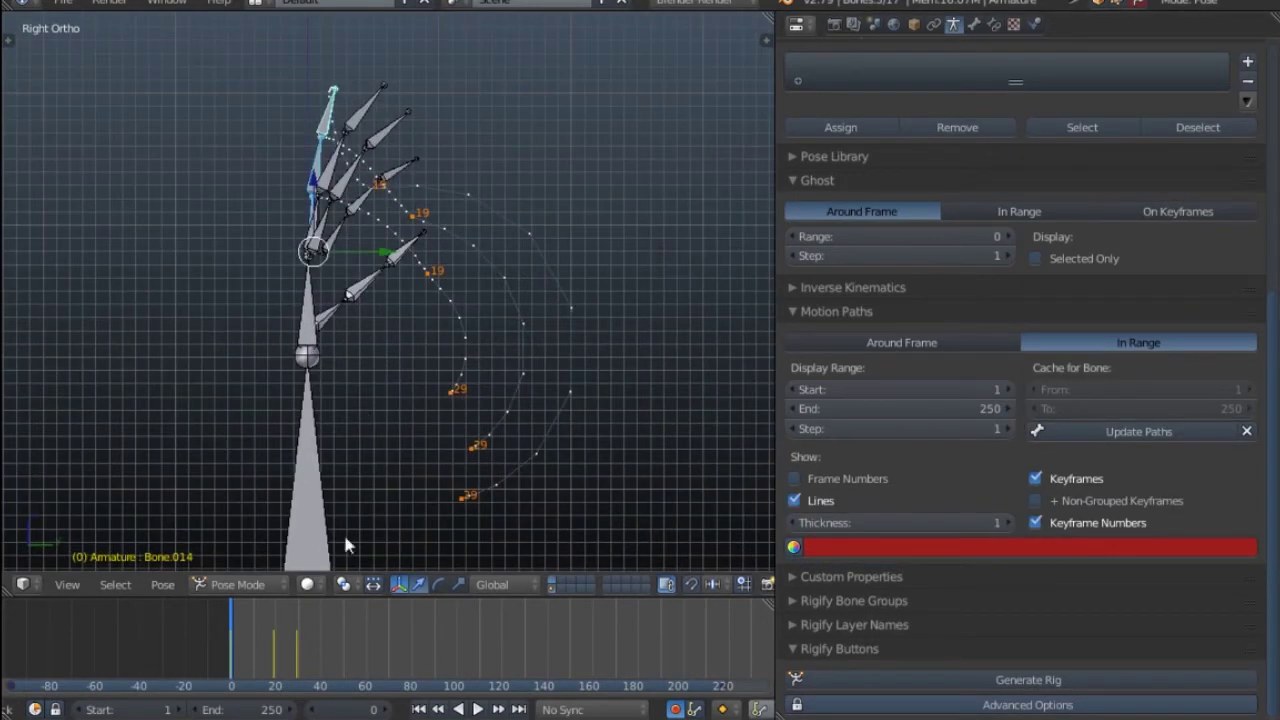
key(alt+a)
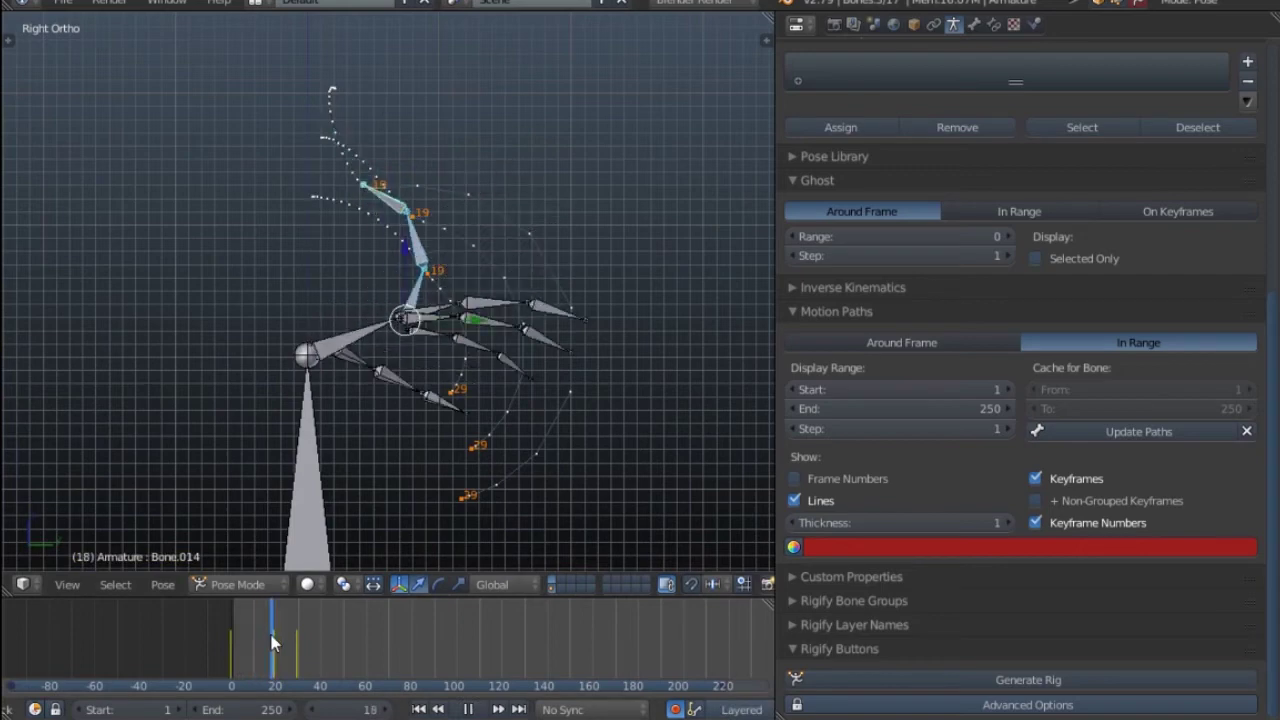
At frame 19, rotate the index finger's middle bone forward to even out its motion-path arc.
scroll(406, 283, up, 3)
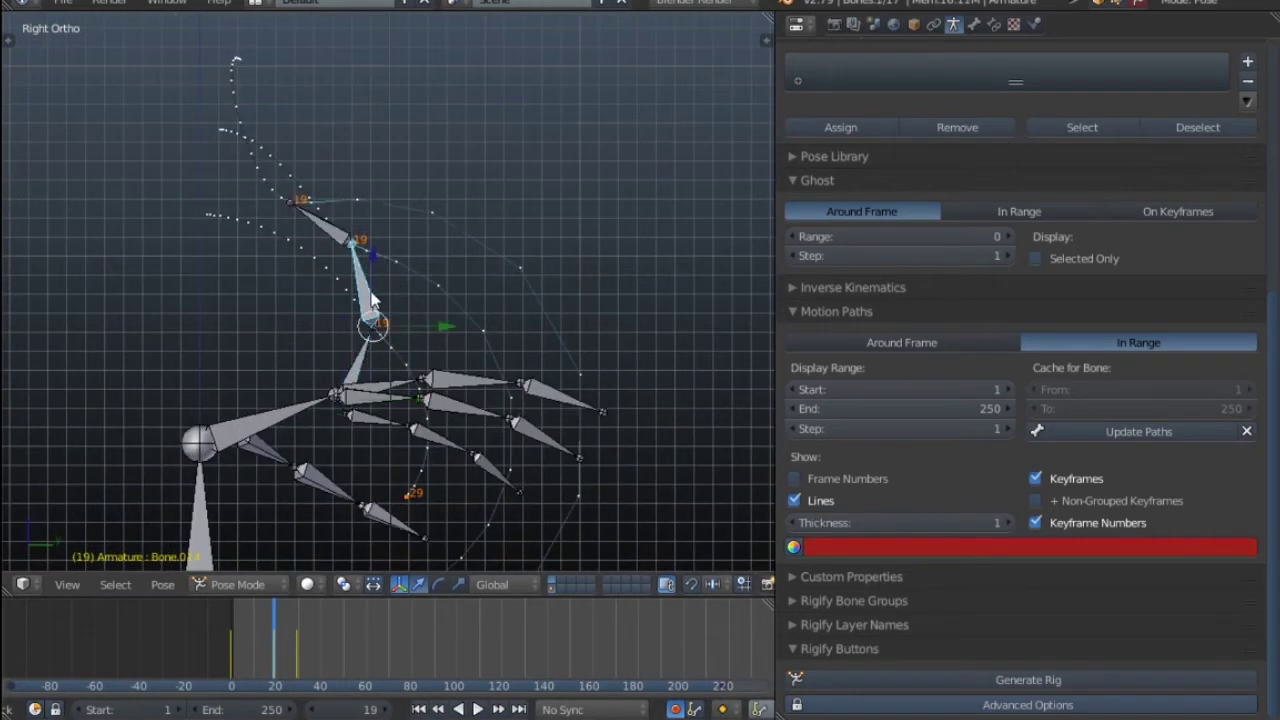
key(r)
click(482, 280)
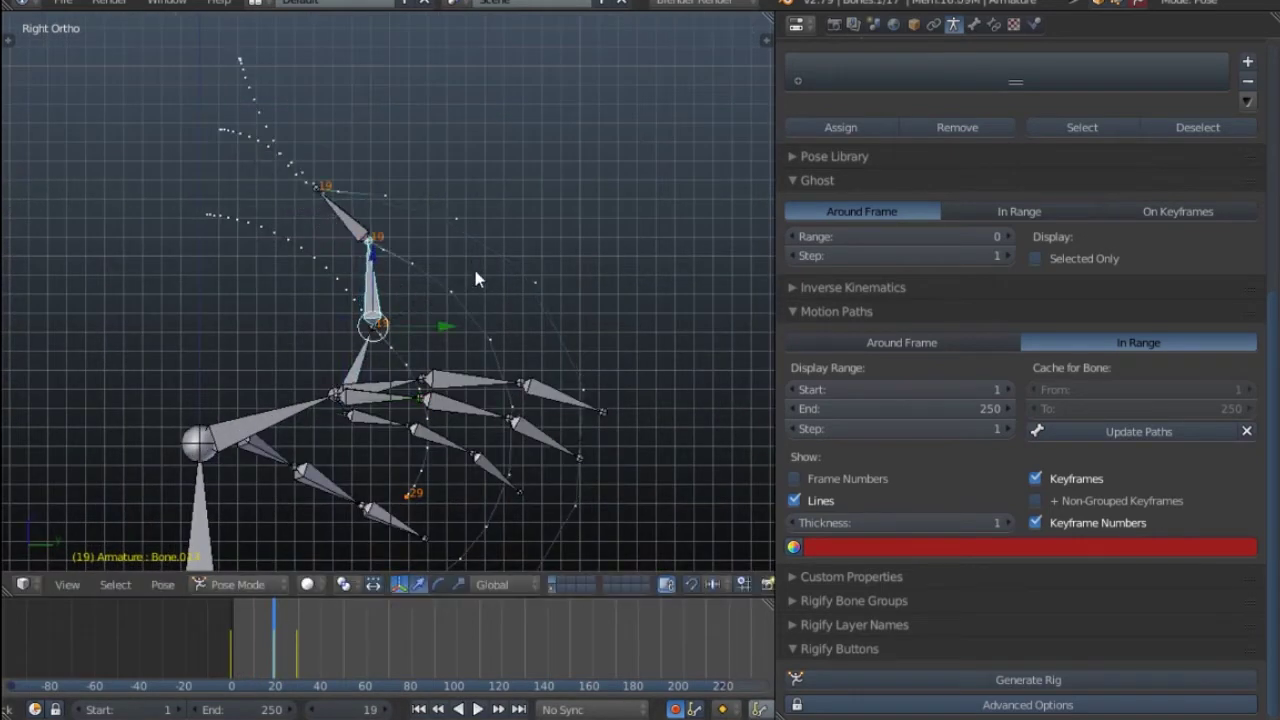
key(r)
click(488, 288)
key(r)
click(493, 290)
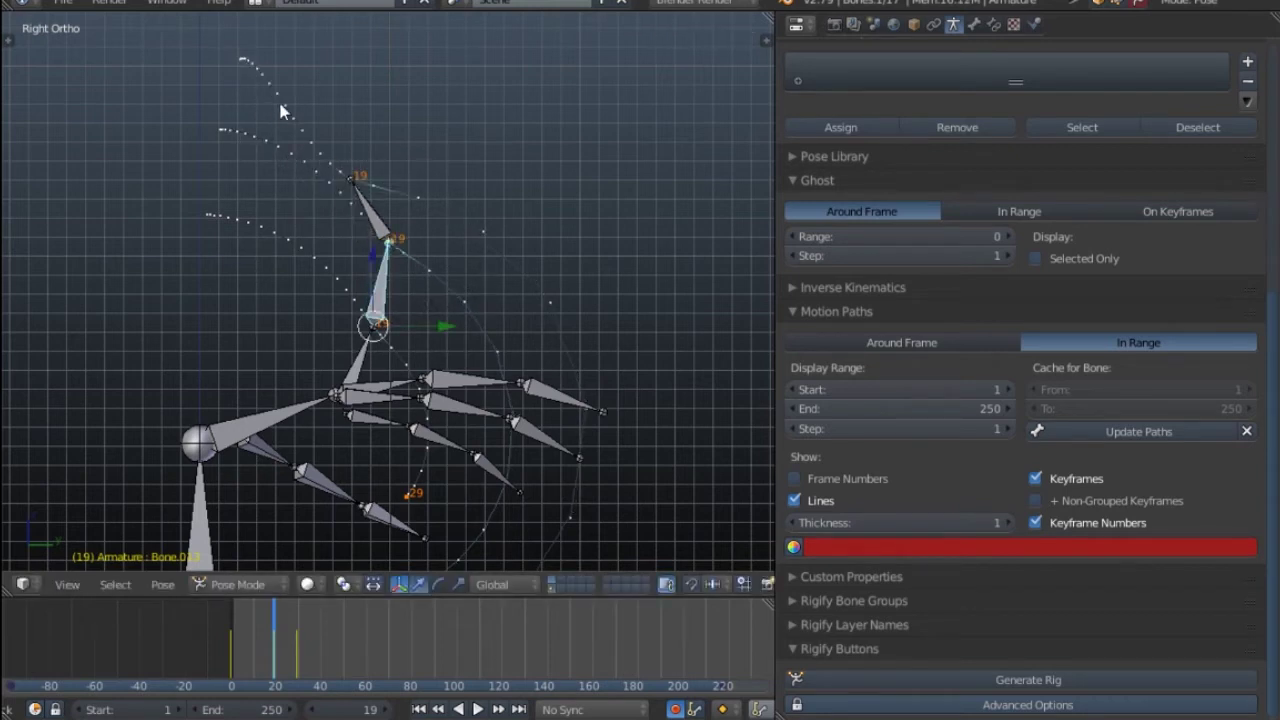
At frame 19, rotate the index finger's tip bone forward until it points nearly straight up.
key(r)
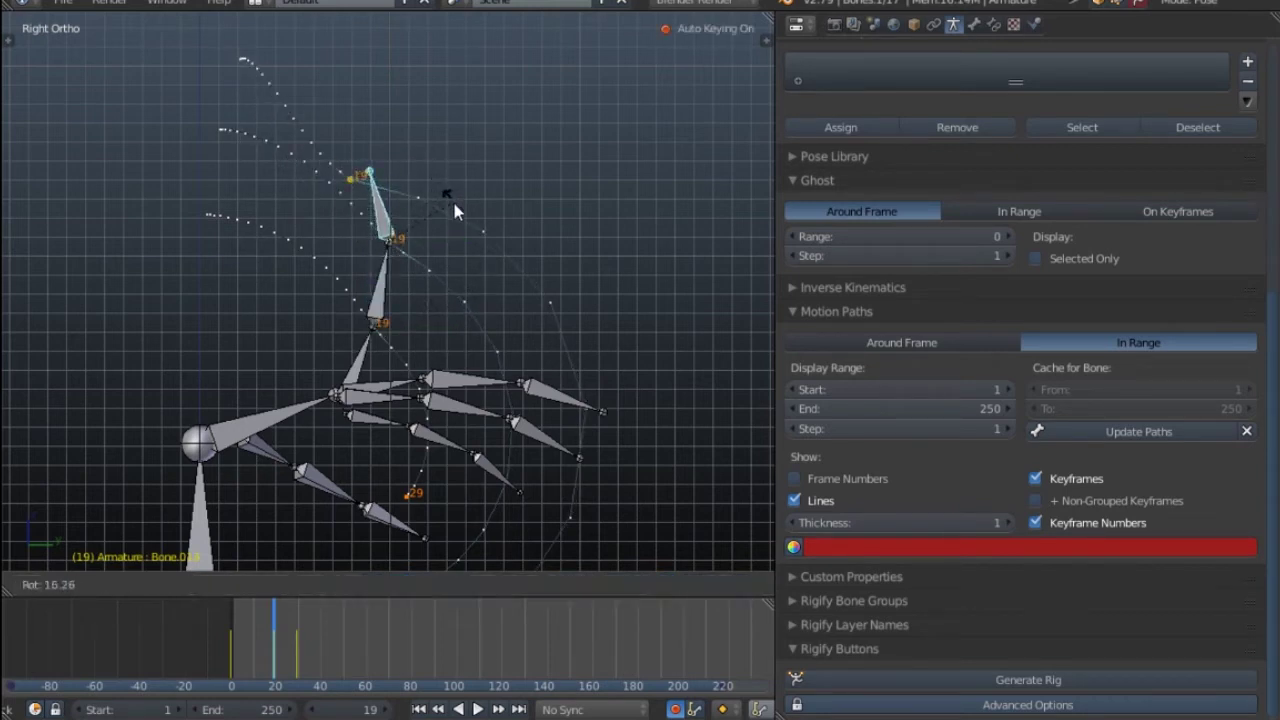
click(454, 200)
key(r)
click(462, 205)
scroll(392, 229, down, 3)
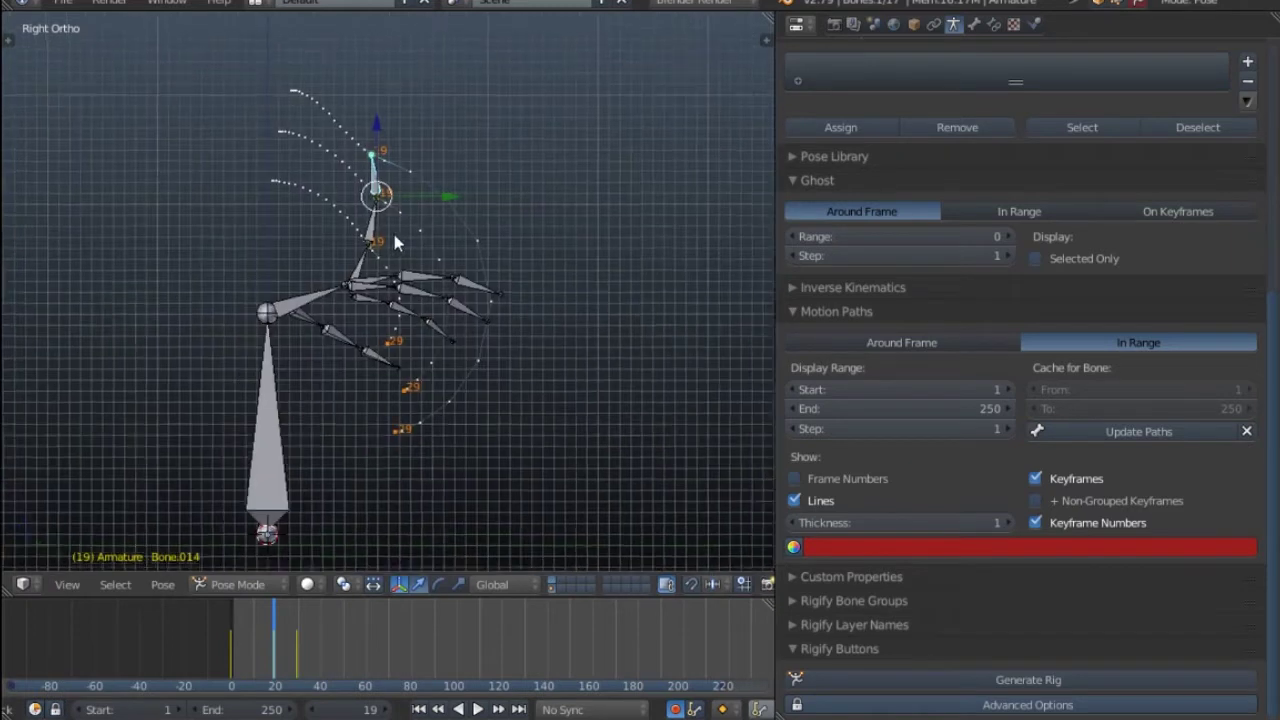
At frame 29, rotate the index finger's middle and tip bones inward so the fingertip curls back toward the wrist.
mouse_move(274, 628)
mouse_down()
mouse_move(229, 625)
mouse_move(298, 621)
mouse_up()
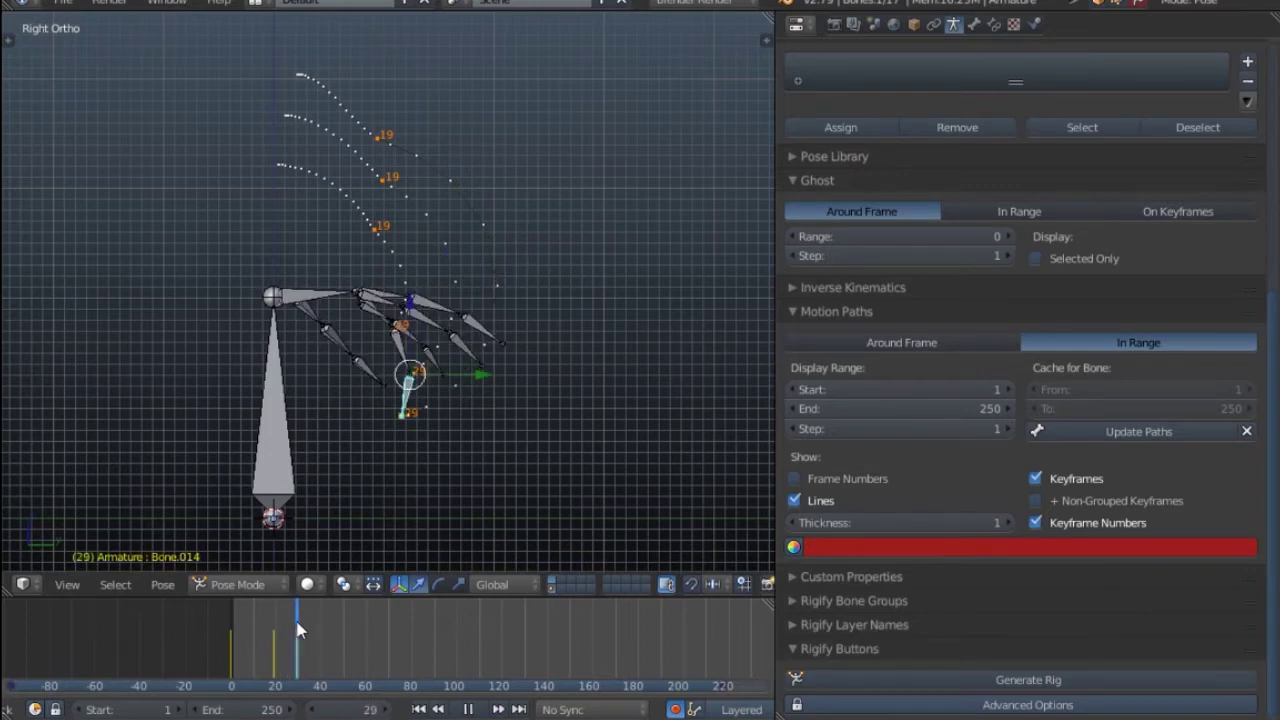
scroll(410, 422, up, 4)
right_click(404, 268)
key(r)
click(333, 282)
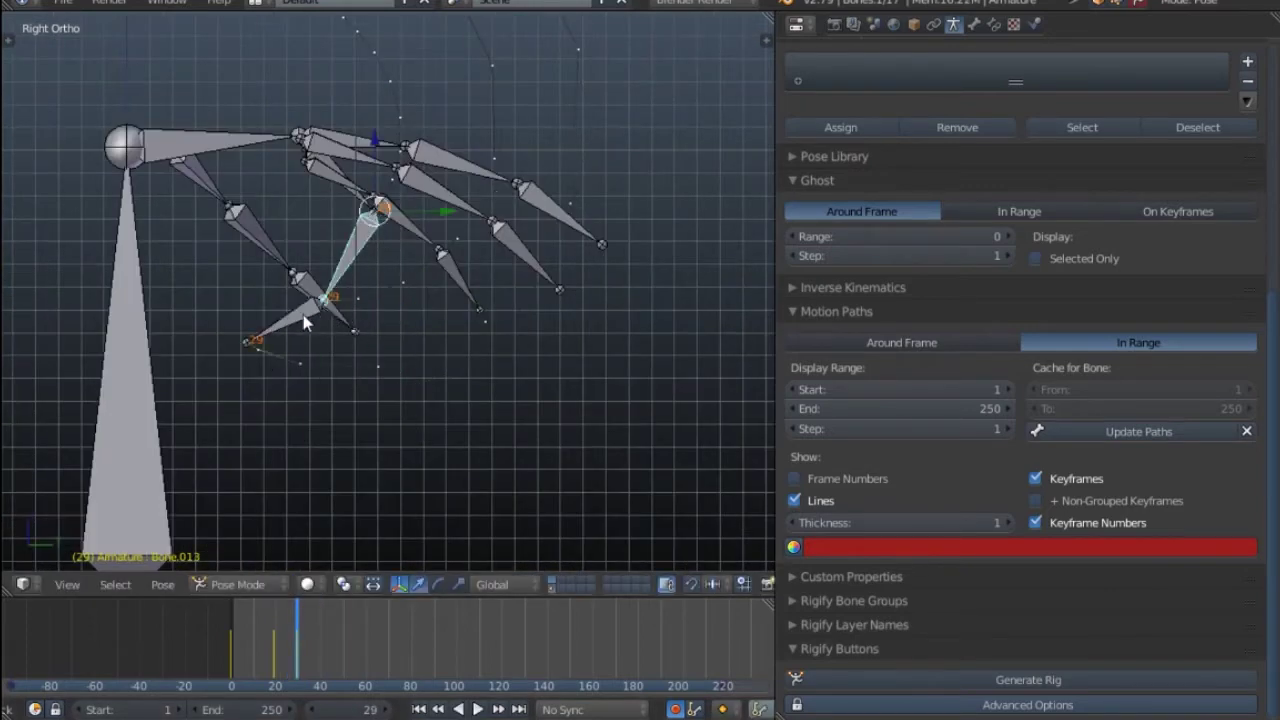
right_click(302, 313)
key(r)
click(279, 257)
scroll(348, 269, down, 5)
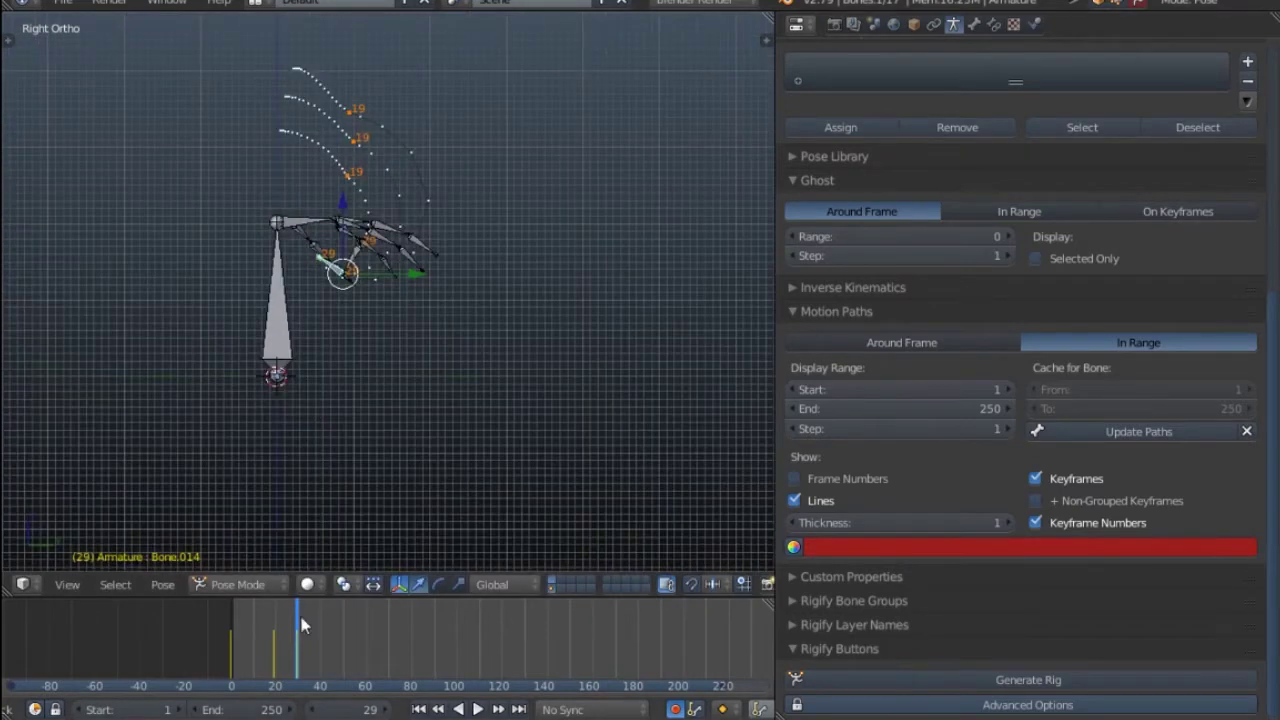
Replay the adjusted hand motion and scrub to frame 18.
drag(302, 630, 249, 638)
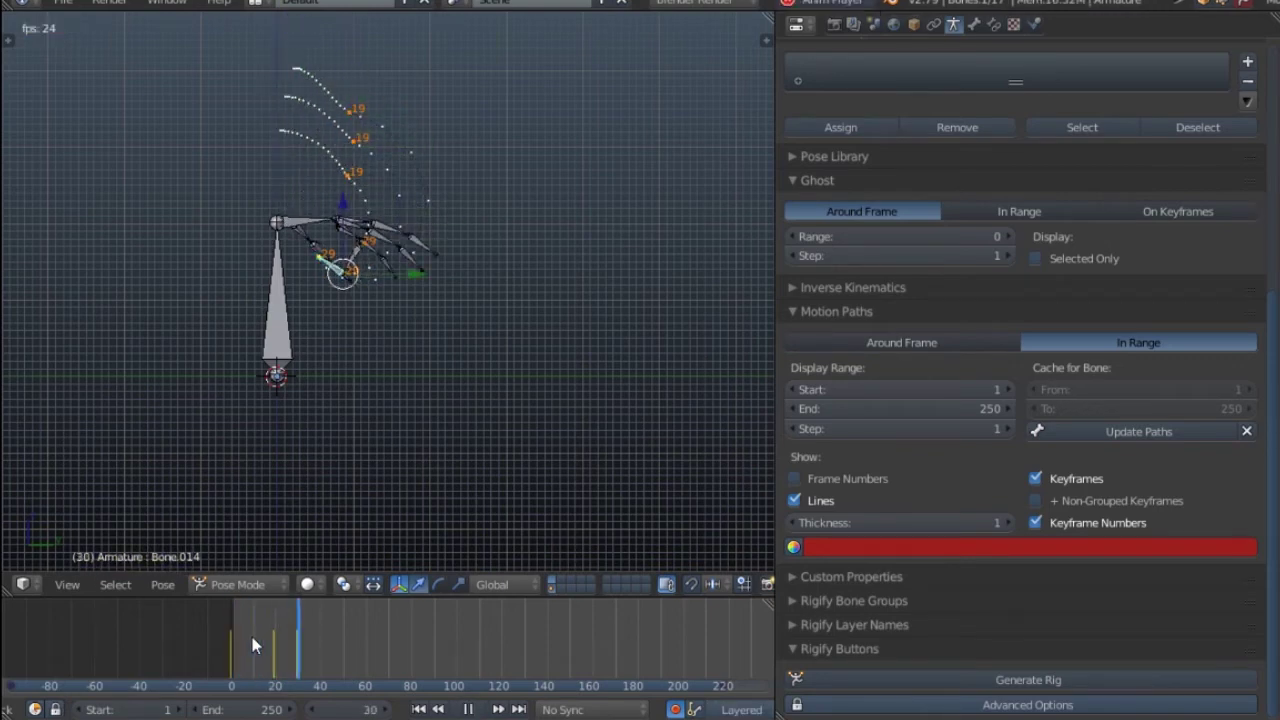
click(240, 641)
key(alt+a)
drag(248, 643, 272, 645)
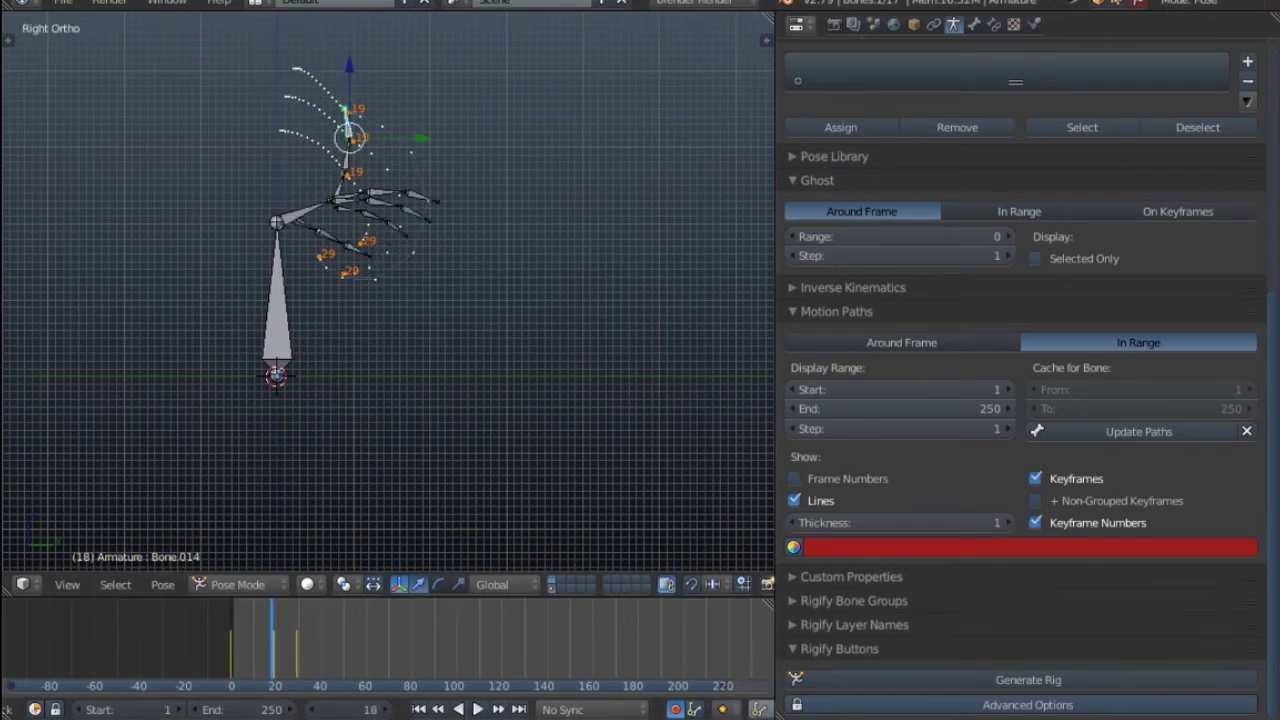
Switch the Properties editor to the Dope Sheet and move all keyframes at frame 29 to frame 40.
click(797, 24)
click(858, 130)
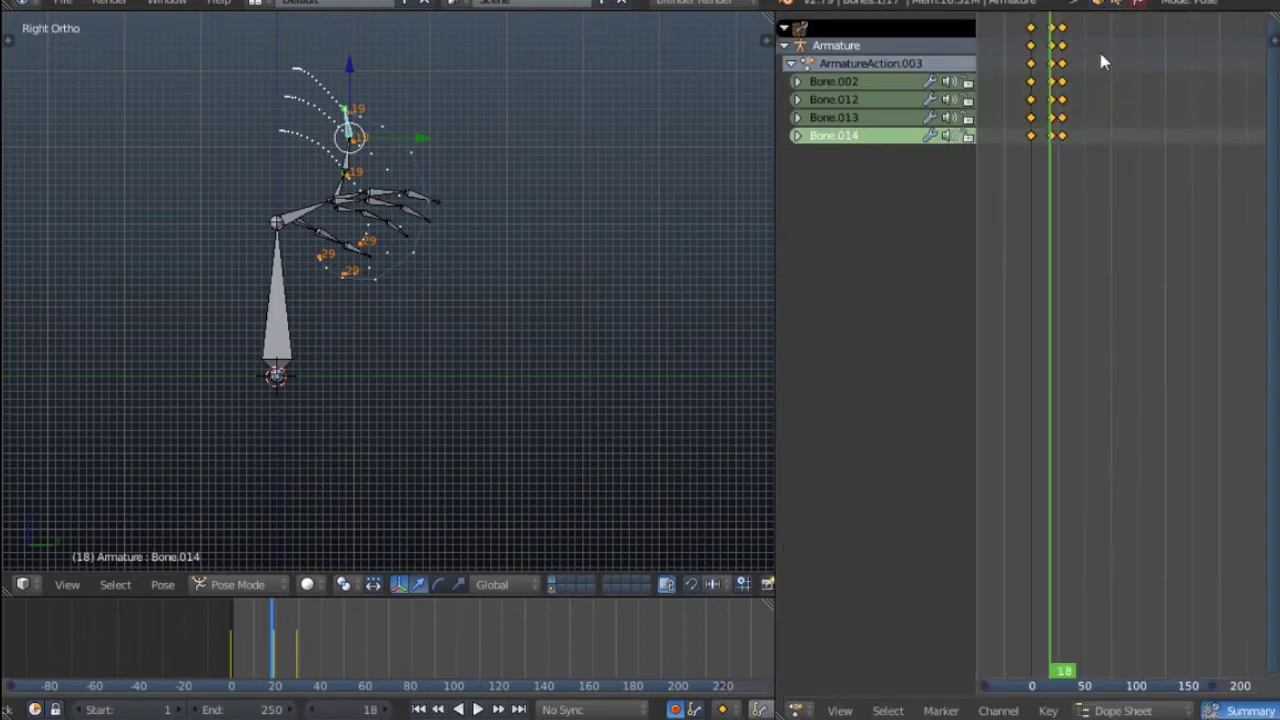
click(1061, 27)
scroll(1068, 35, up, 4)
scroll(384, 158, up, 4)
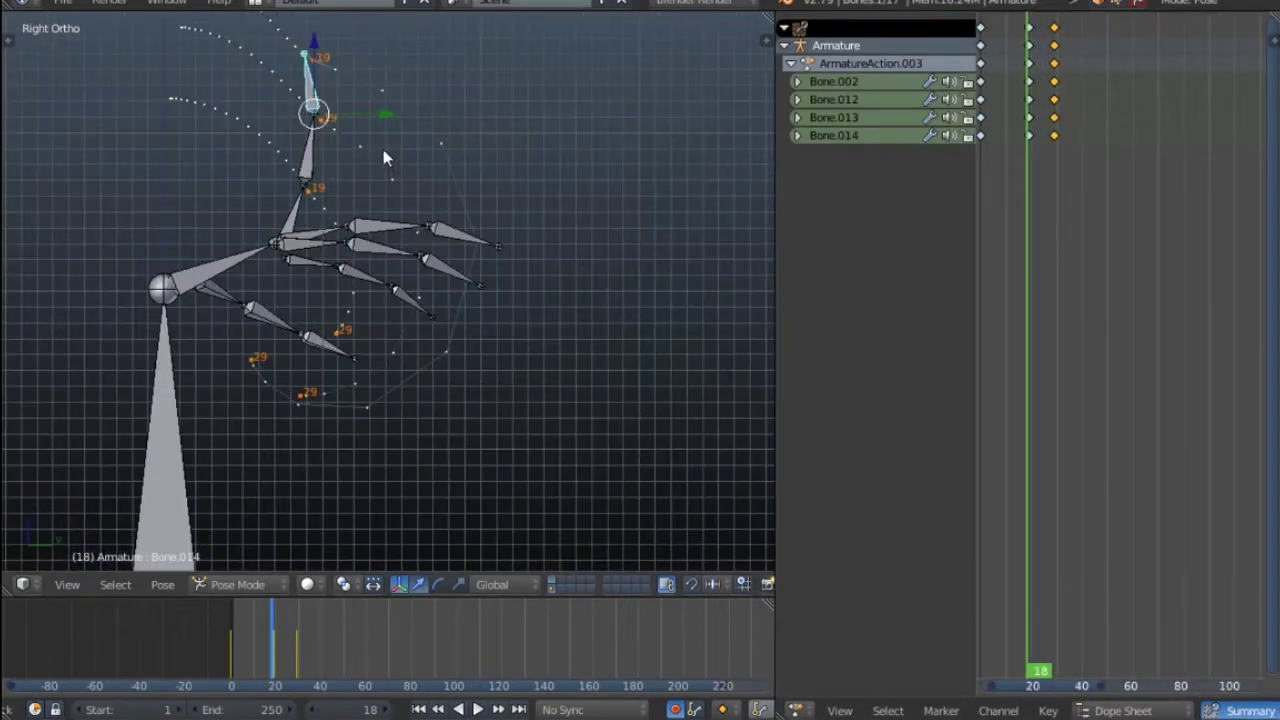
mouse_move(383, 158)
ctrl+mouse_down()
mouse_move(146, 236)
mouse_move(470, 311)
ctrl+mouse_up()
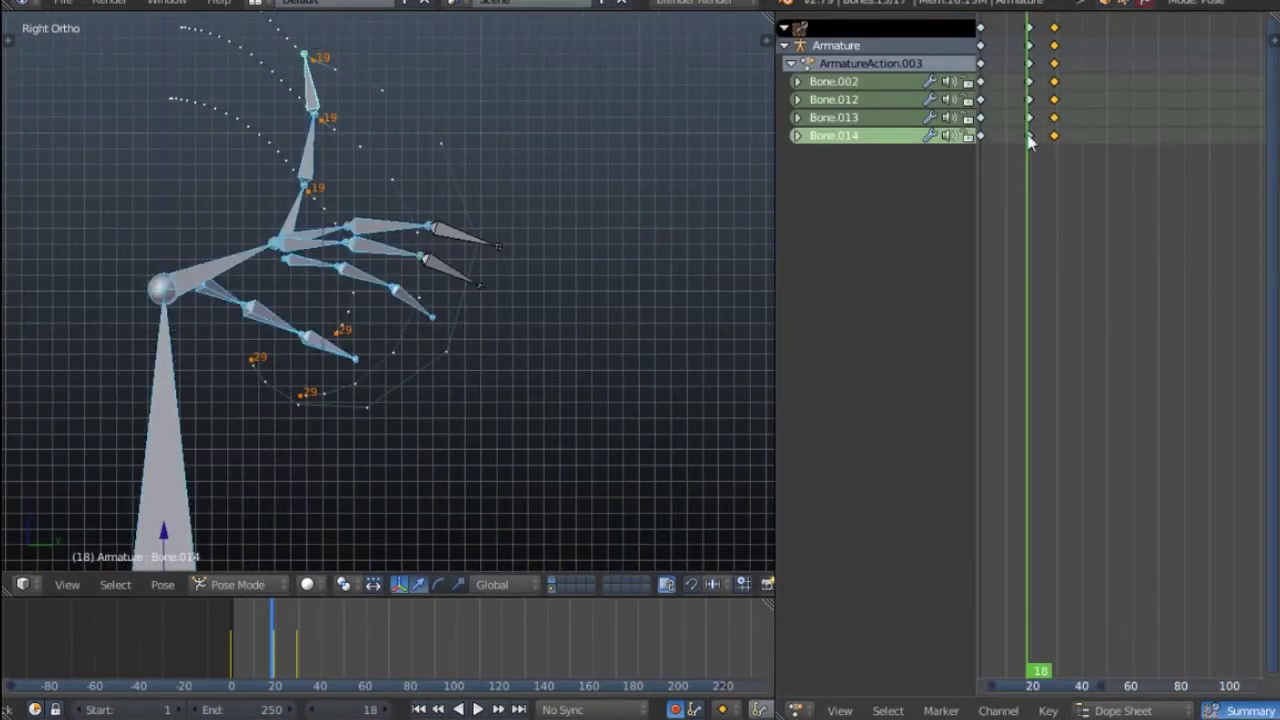
right_click(1056, 33)
key(g)
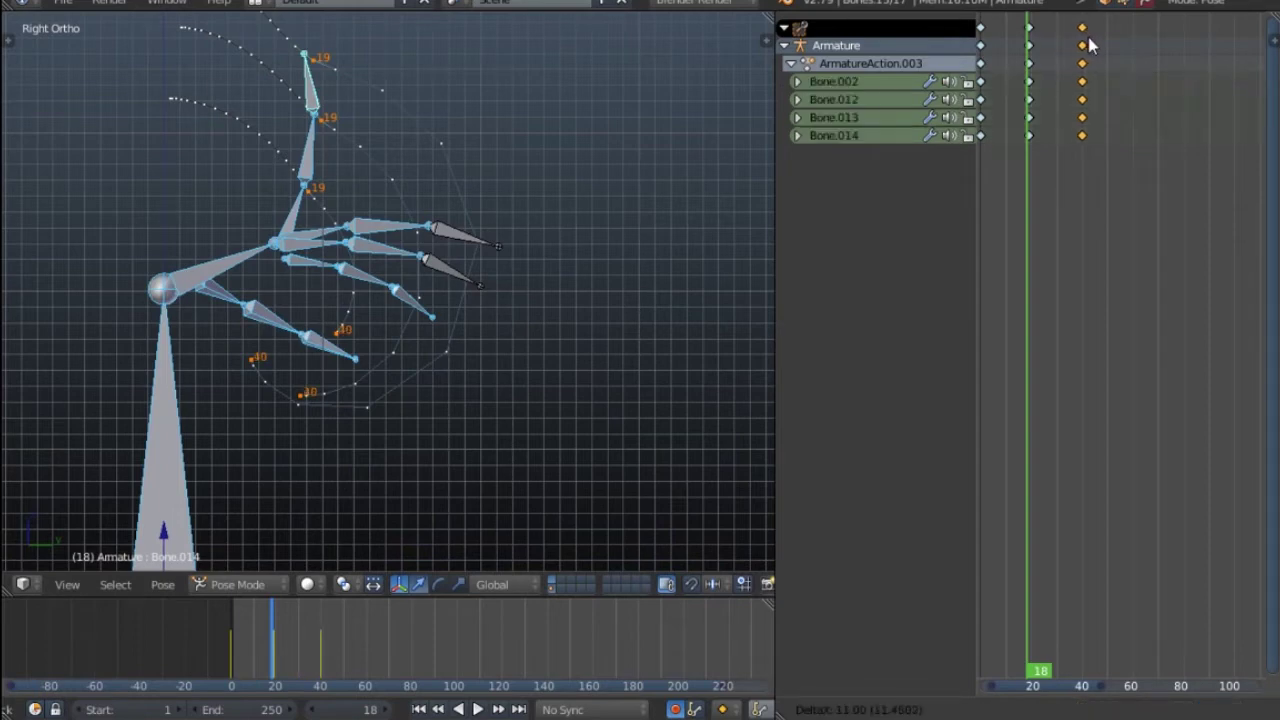
click(1087, 39)
Play back the retimed hand animation from the start in the side view.
key(alt+a)
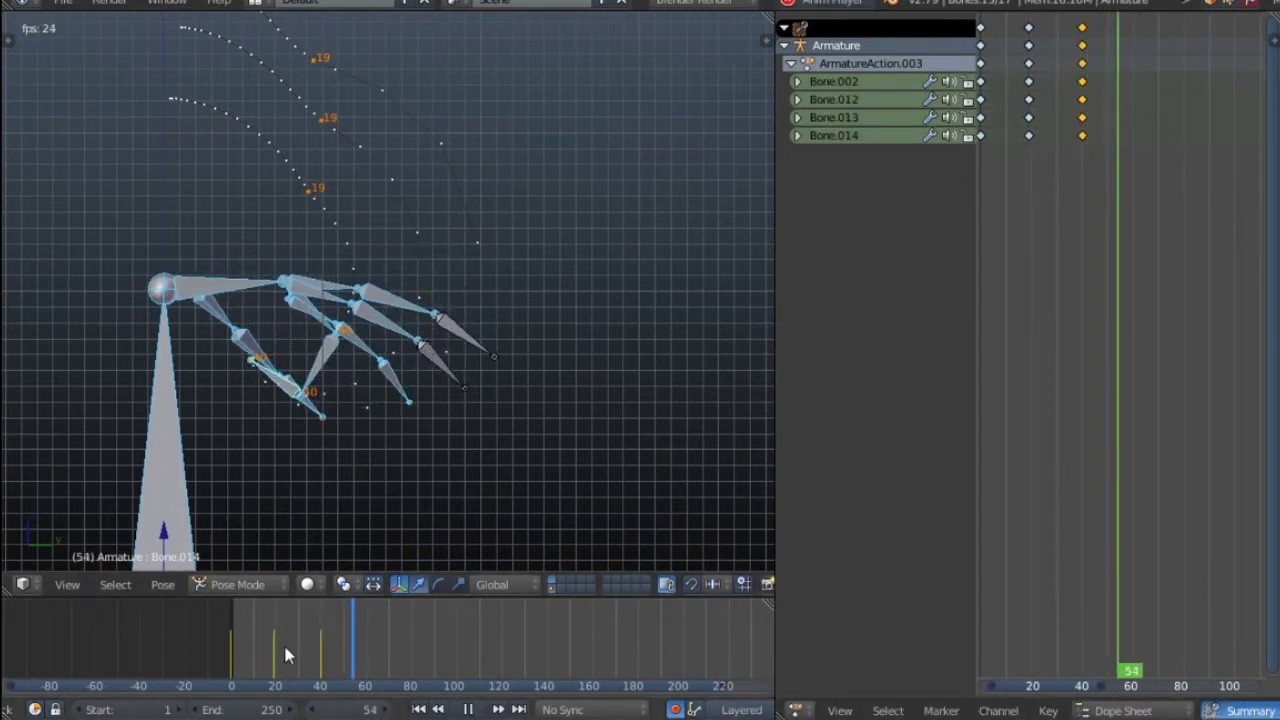
click(205, 648)
scroll(252, 409, down, 4)
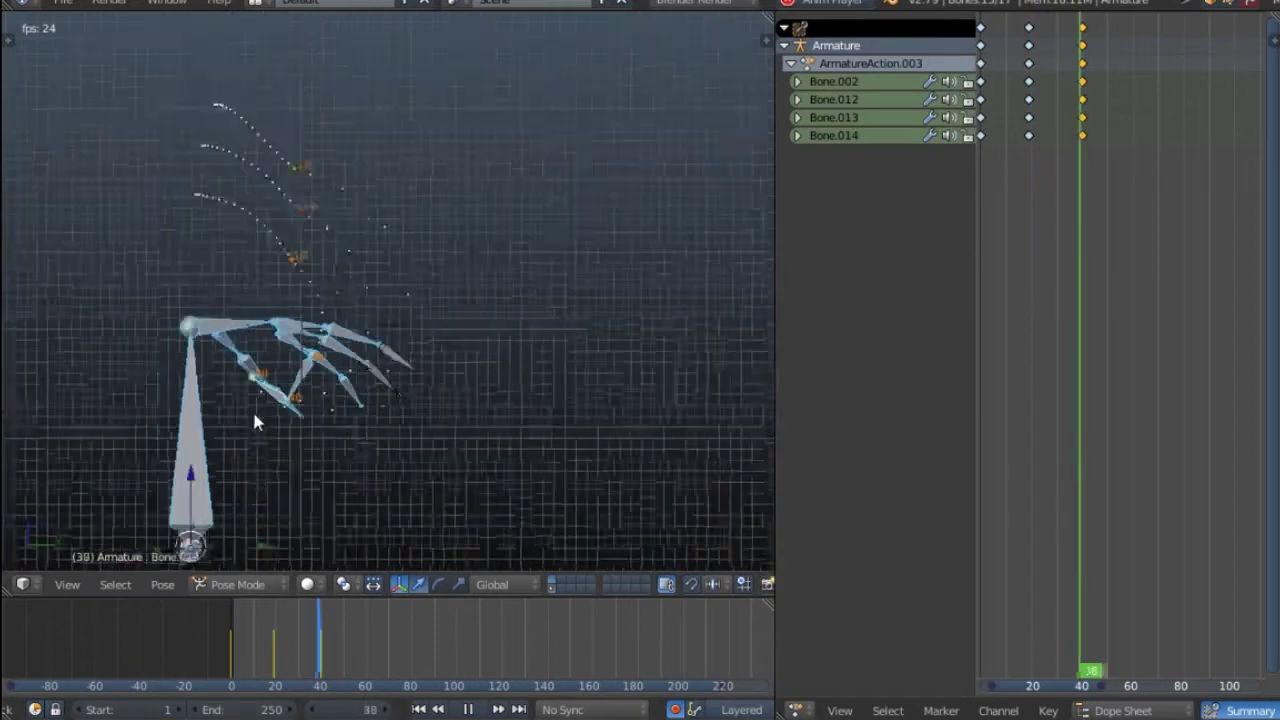
scroll(359, 449, up, 3)
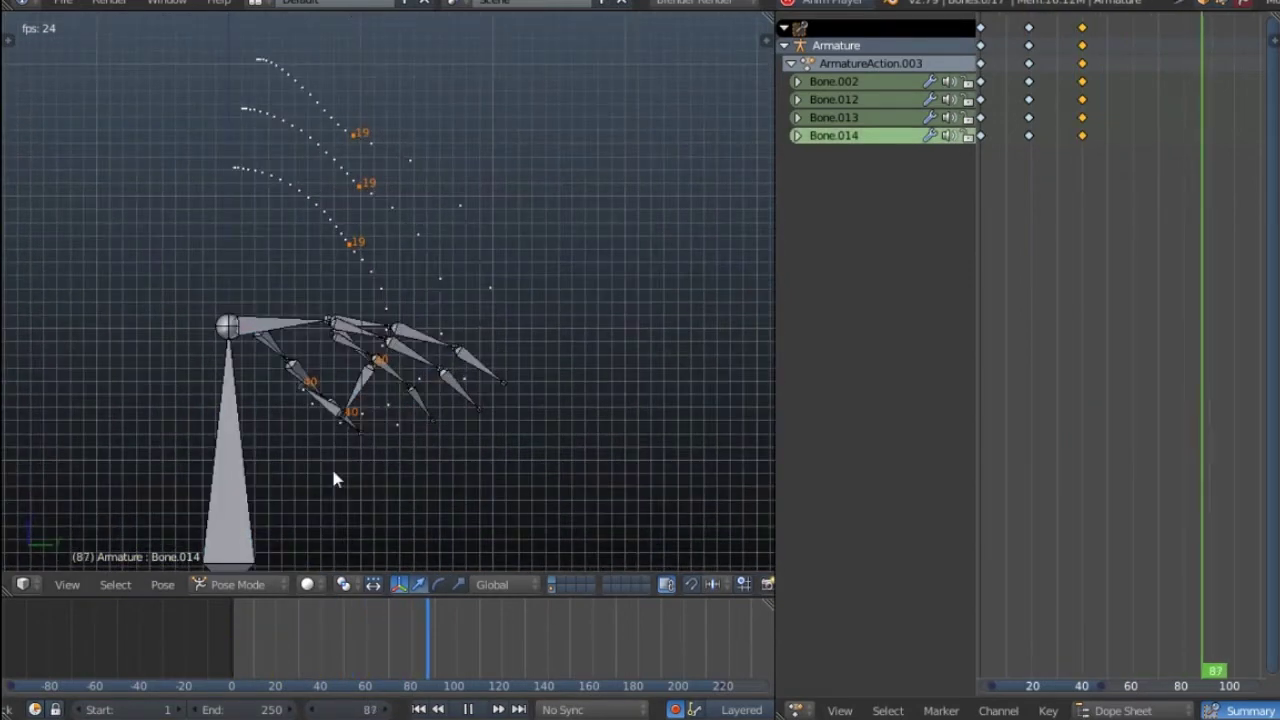
key(shift+Left)
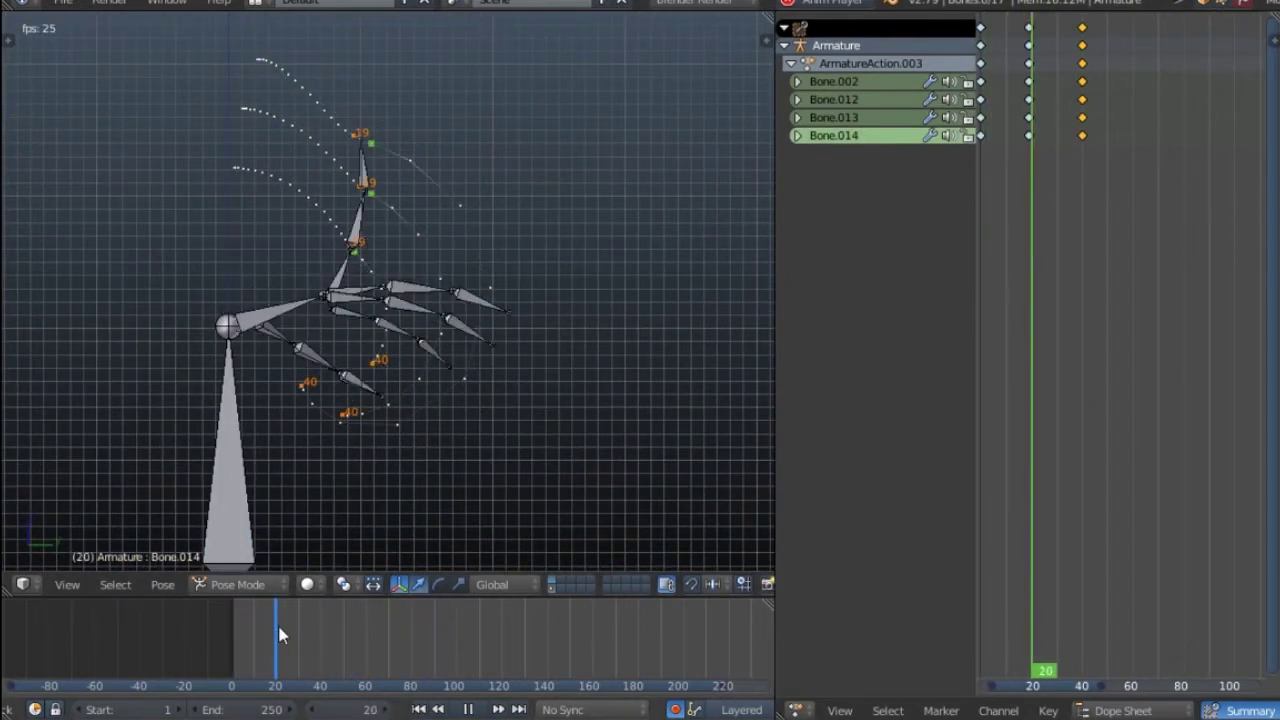
Orbit to the opposite side of the hand and scrub from frame 3 to frame 24 along the motion paths.
middle_drag(307, 518, 264, 486)
key(Escape)
drag(268, 628, 238, 632)
middle_drag(320, 466, 328, 362)
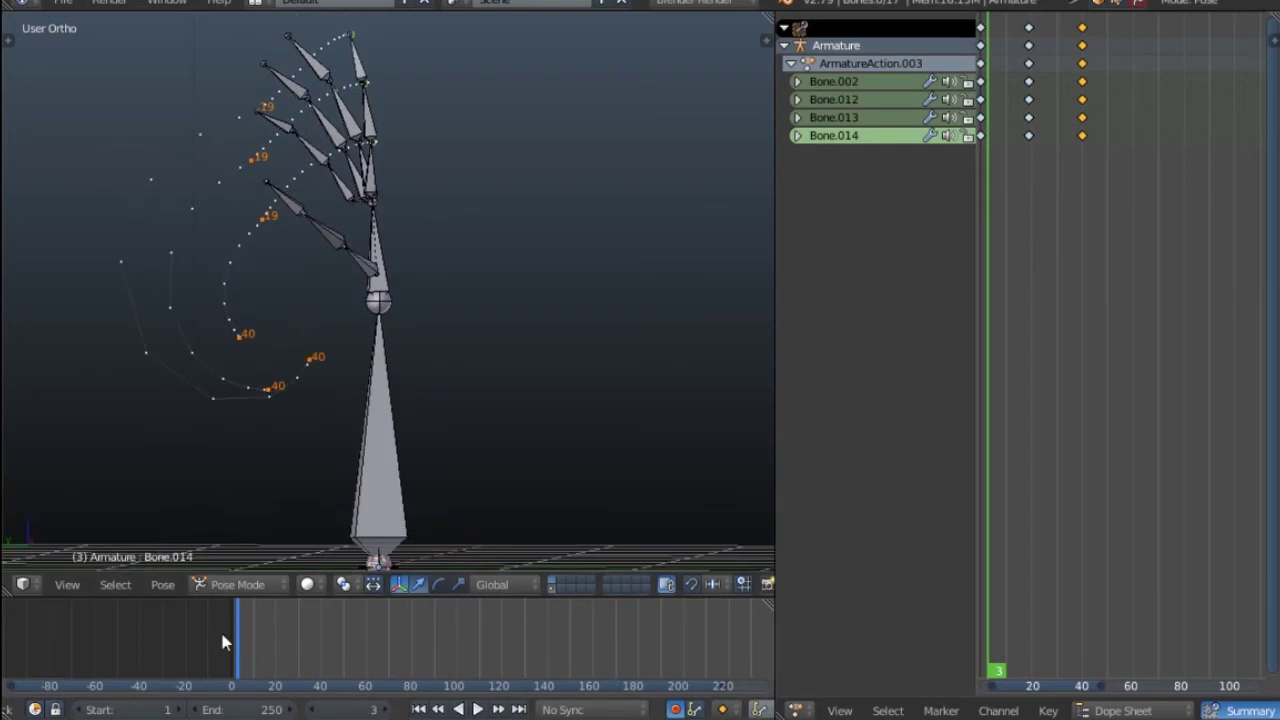
drag(239, 628, 285, 630)
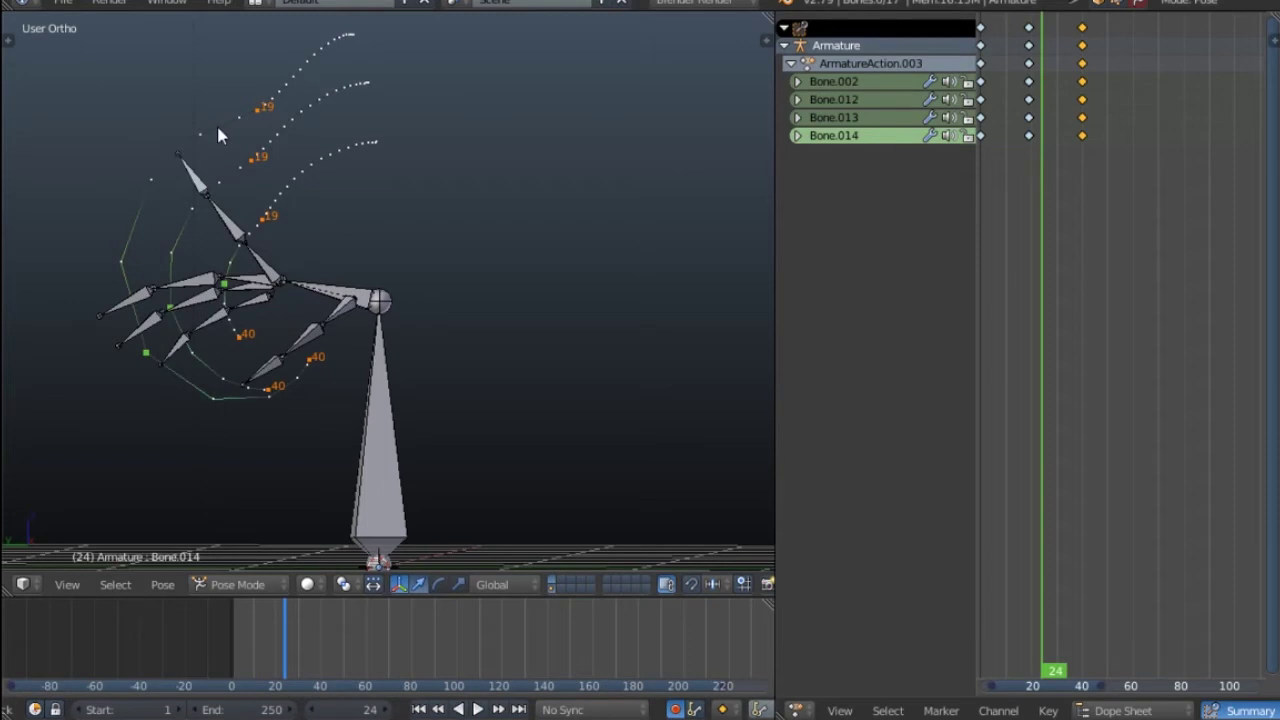
Switch the Dope Sheet to the Properties editor and clear the finger bones' motion paths.
click(795, 709)
click(836, 412)
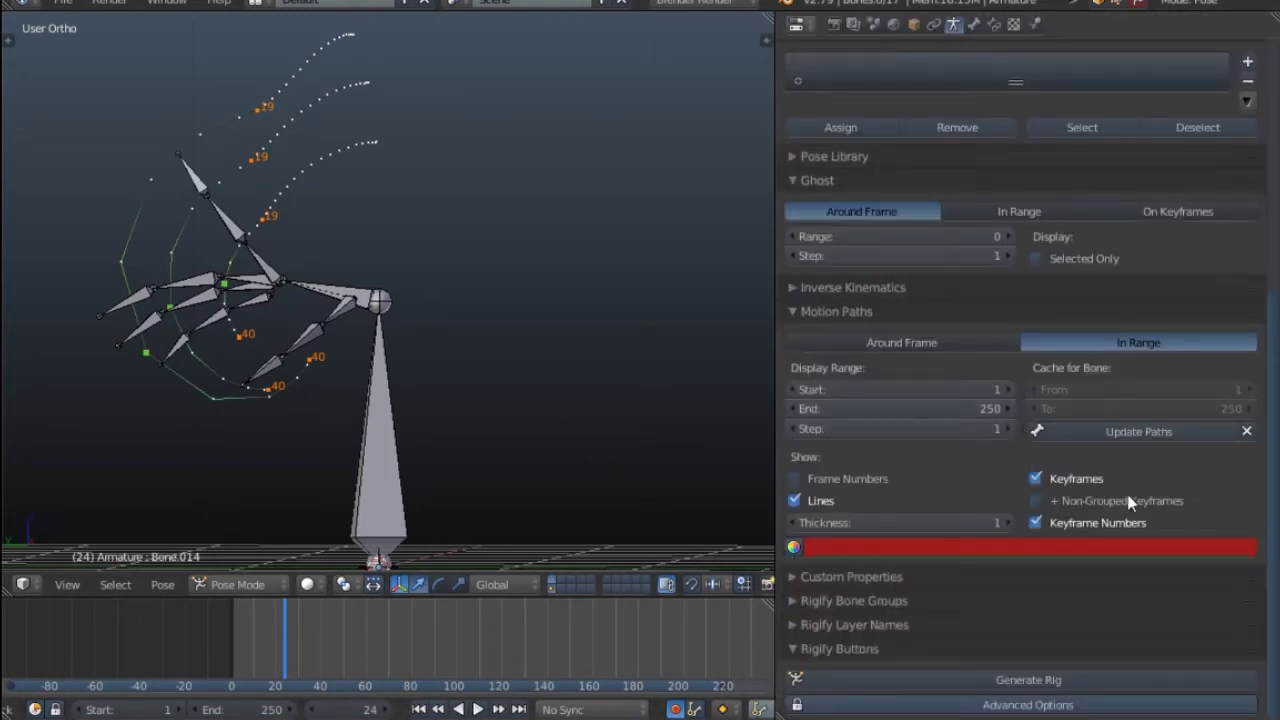
click(1246, 431)
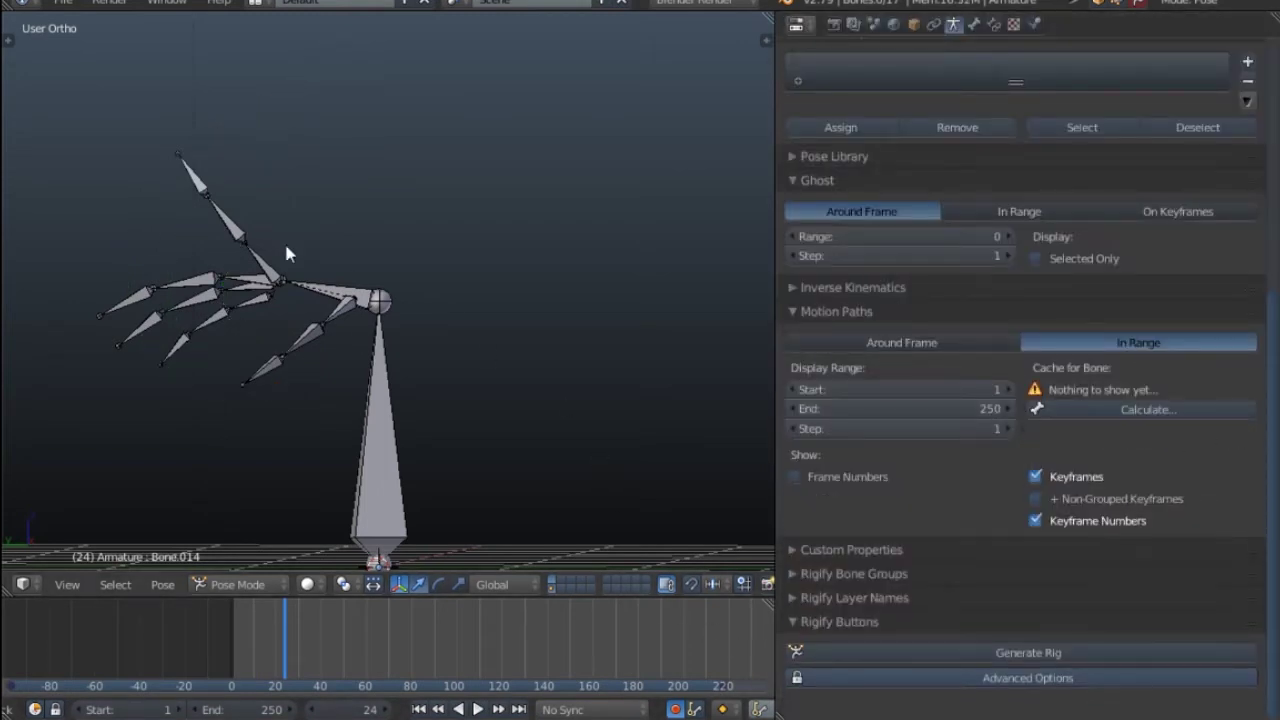
Return the timeline to frame 0 and select the last bone of the middle finger.
middle_drag(284, 242, 232, 293)
right_click(242, 248)
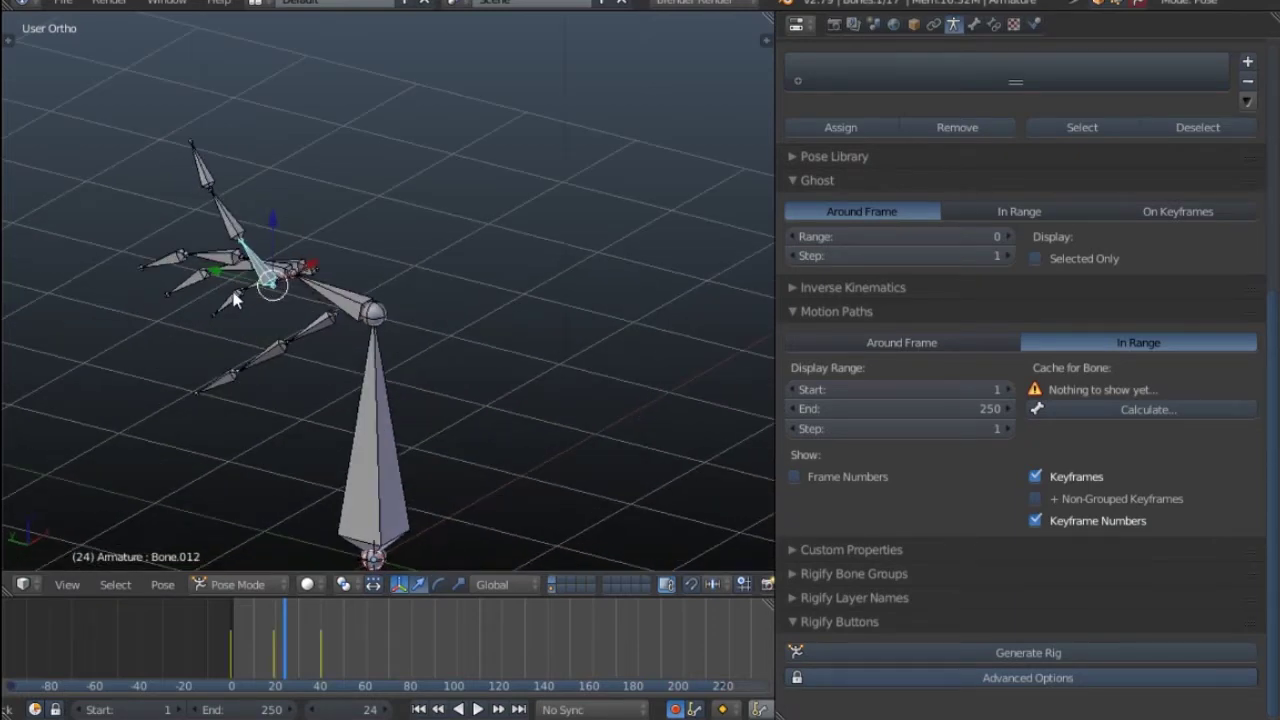
middle_drag(473, 248, 225, 349)
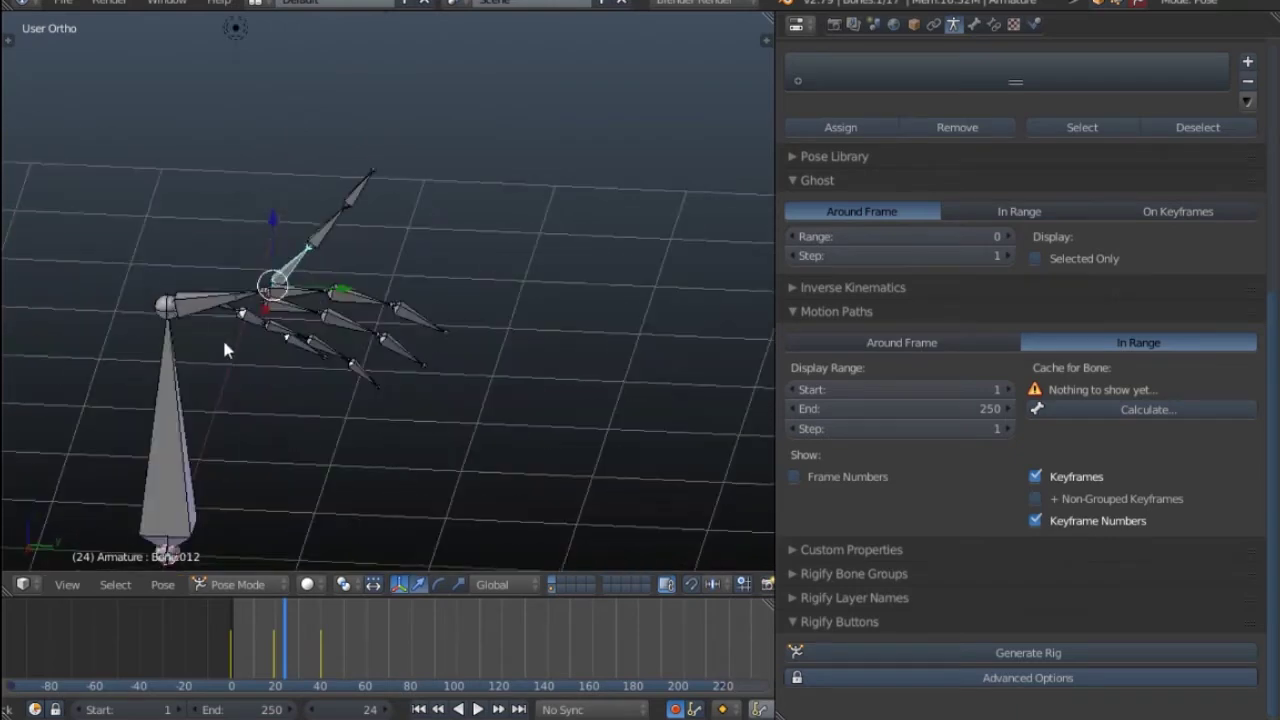
drag(286, 640, 231, 640)
middle_drag(268, 210, 320, 200)
scroll(240, 178, up, 4)
right_click(257, 156)
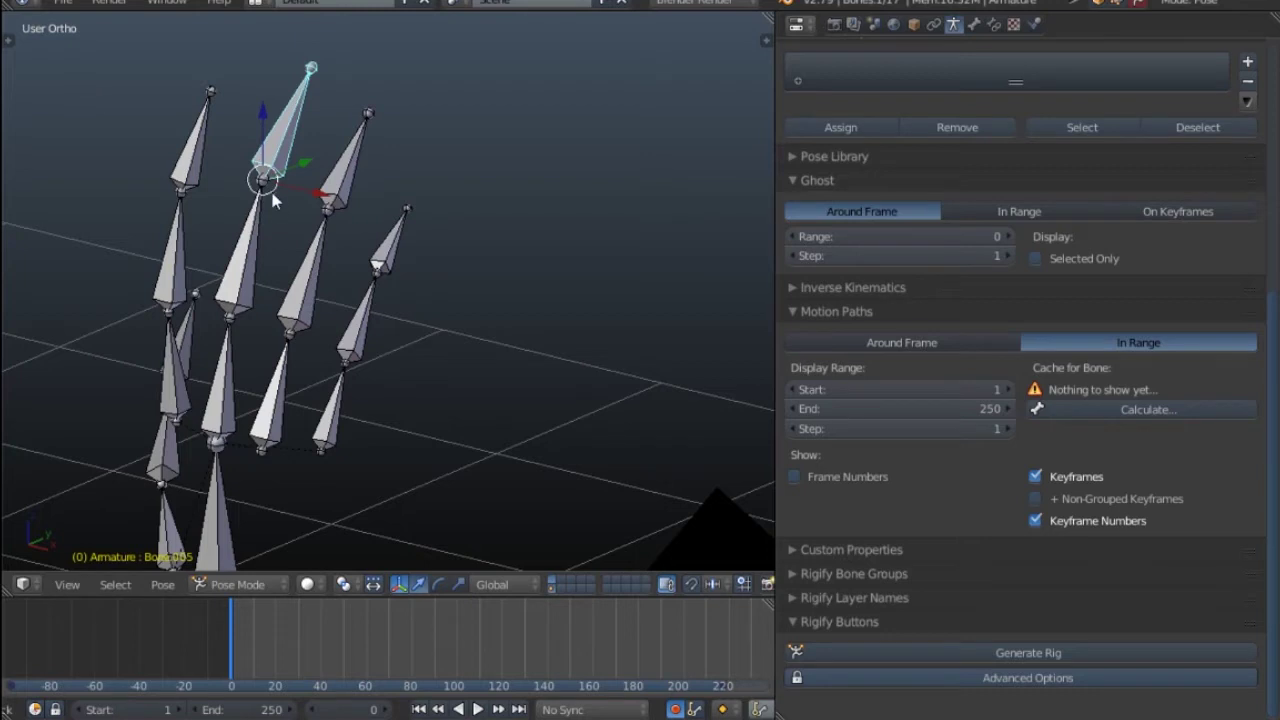
In Edit Mode, extrude a new bone along Z from the middle fingertip and move its tip in line with the finger.
middle_drag(273, 200, 351, 168)
key(Tab)
right_click(358, 123)
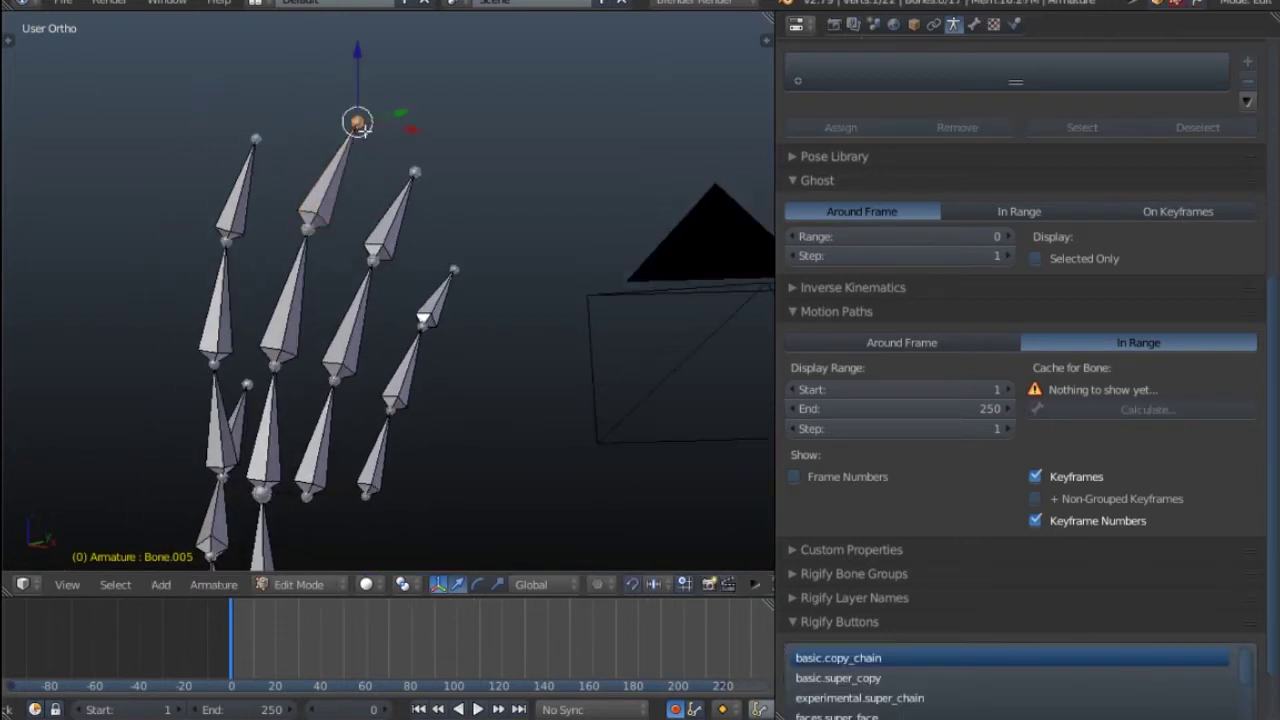
key(e)
key(z)
click(357, 63)
middle_drag(357, 63, 347, 96)
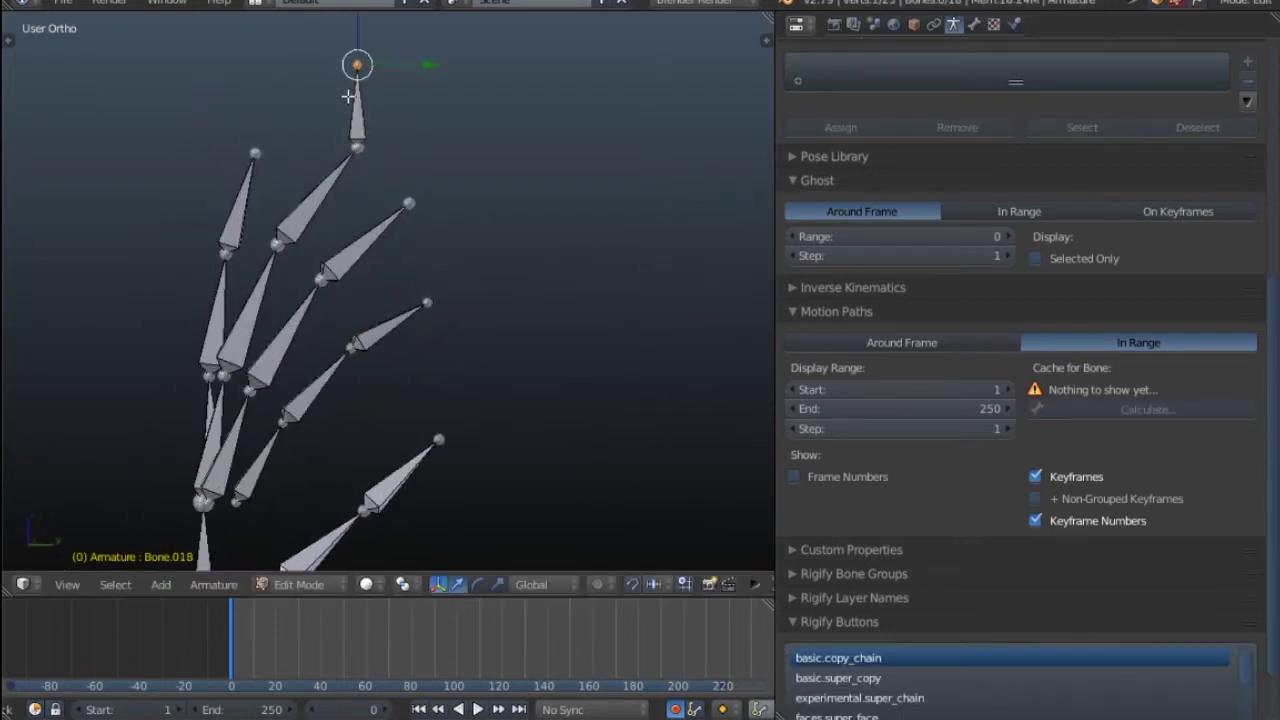
key(g)
click(451, 122)
middle_drag(451, 122, 560, 174)
Clear the parent of the new fingertip bone and return the armature to Pose Mode.
right_click(388, 143)
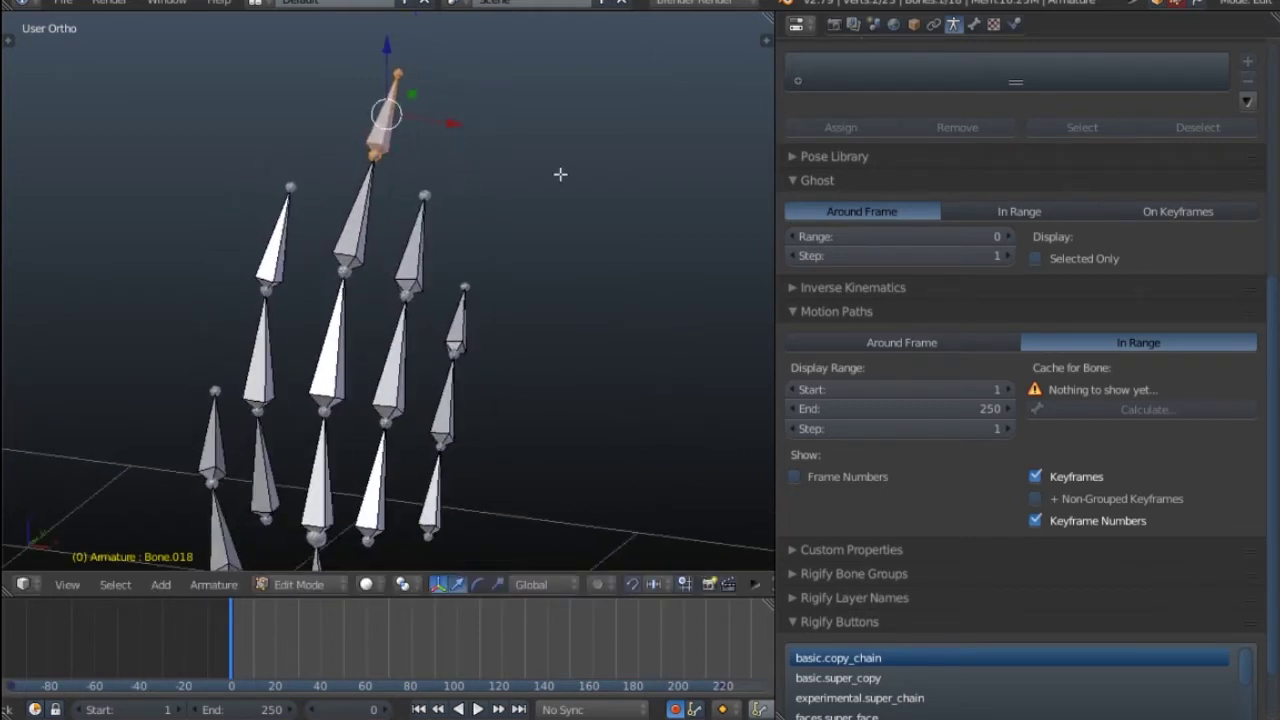
click(973, 24)
middle_drag(363, 442, 338, 203)
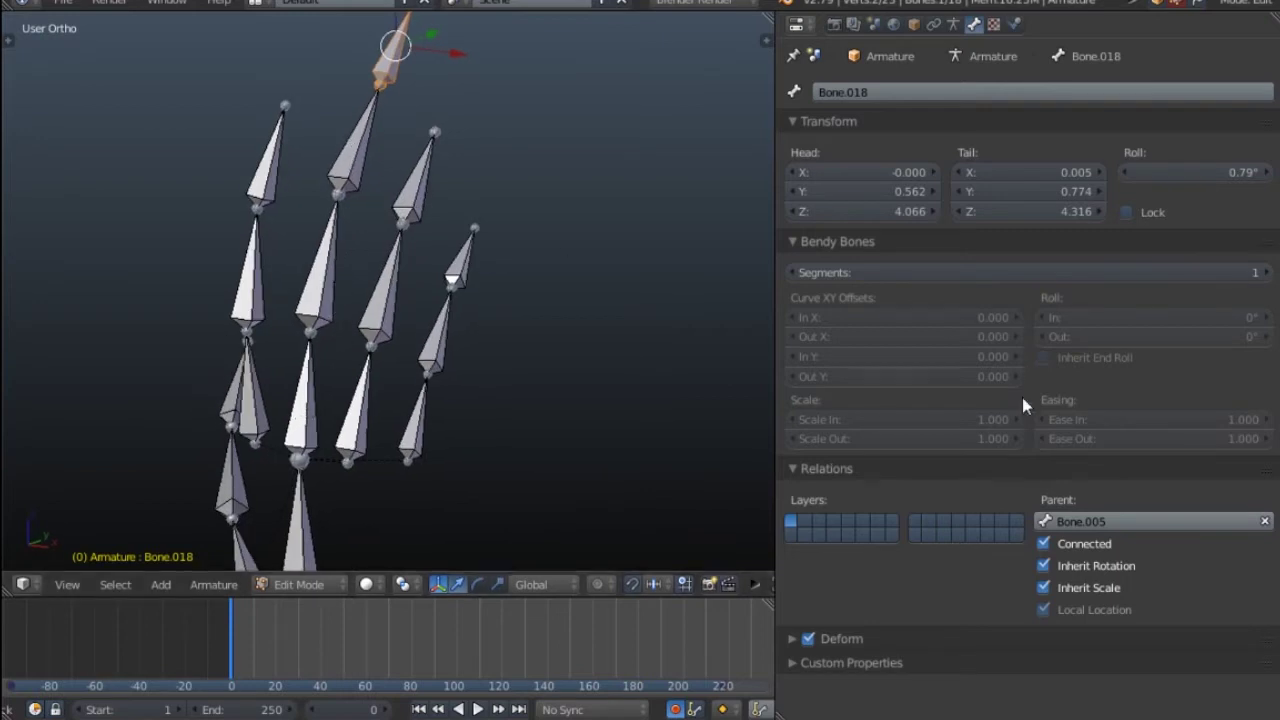
click(1265, 521)
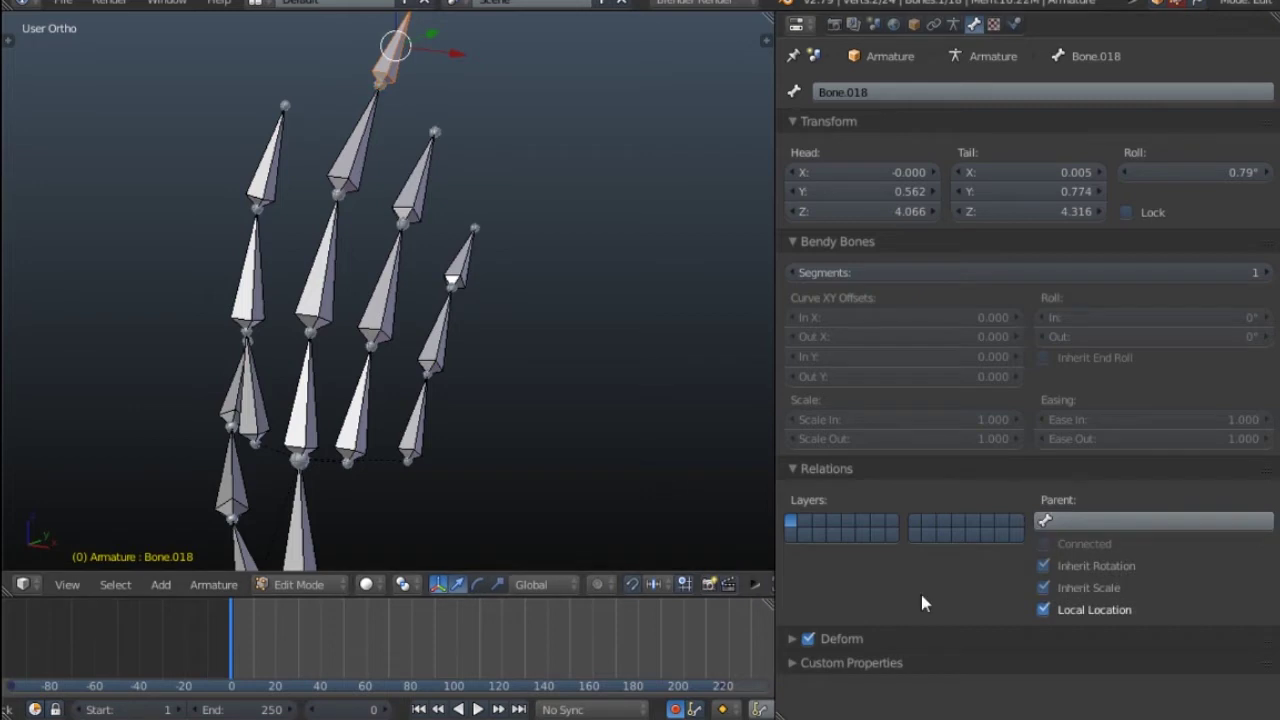
key(ctrl+Tab)
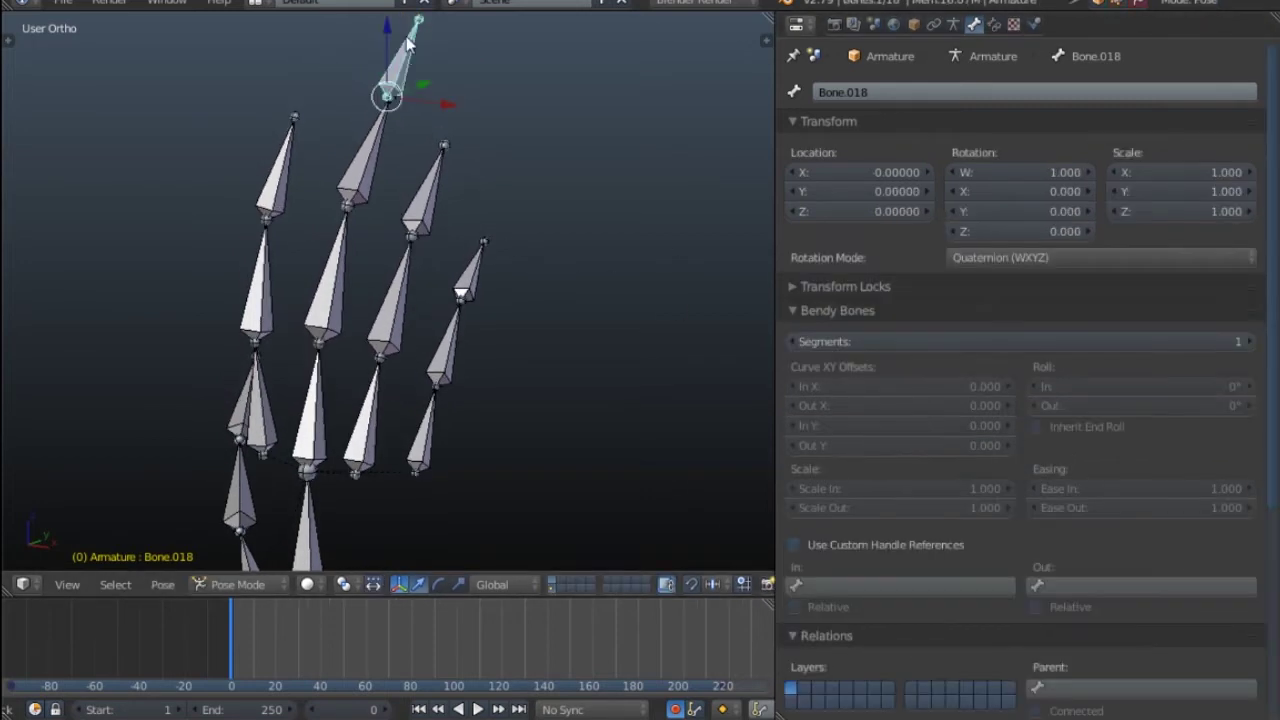
Try moving the unparented control bone away from the middle fingertip, cancelling each move.
key(g)
key(Escape)
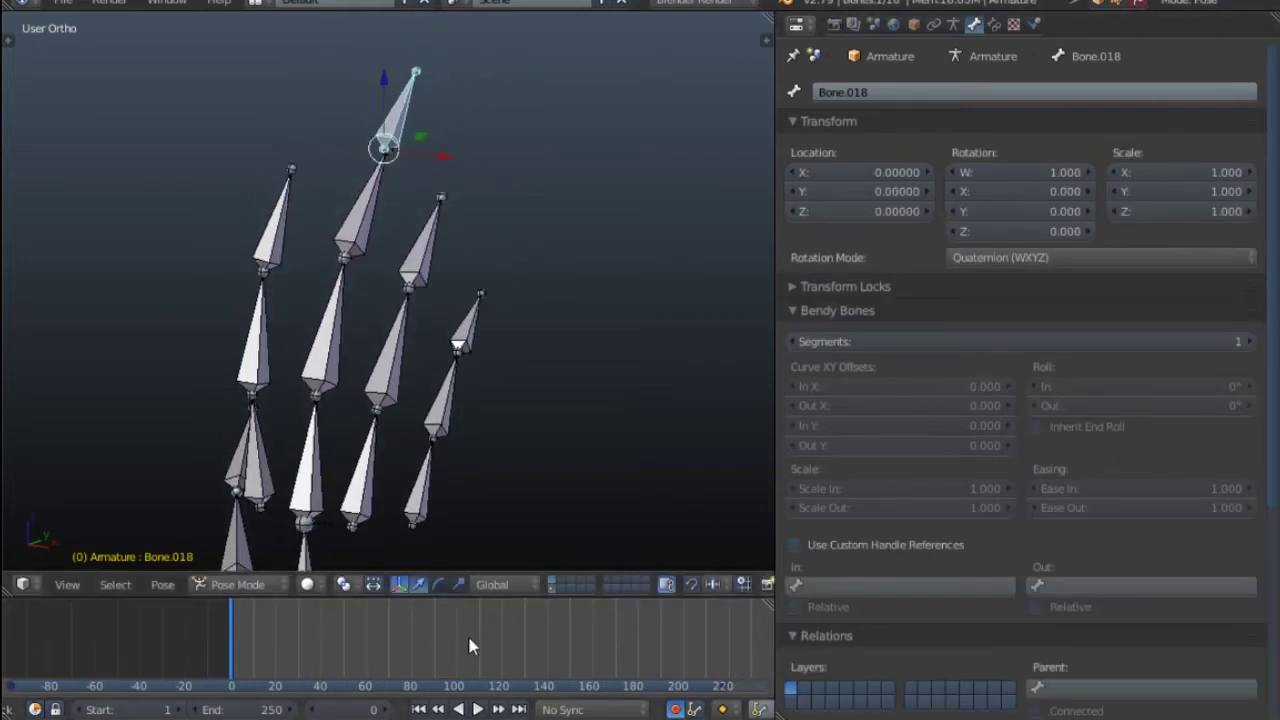
key(g)
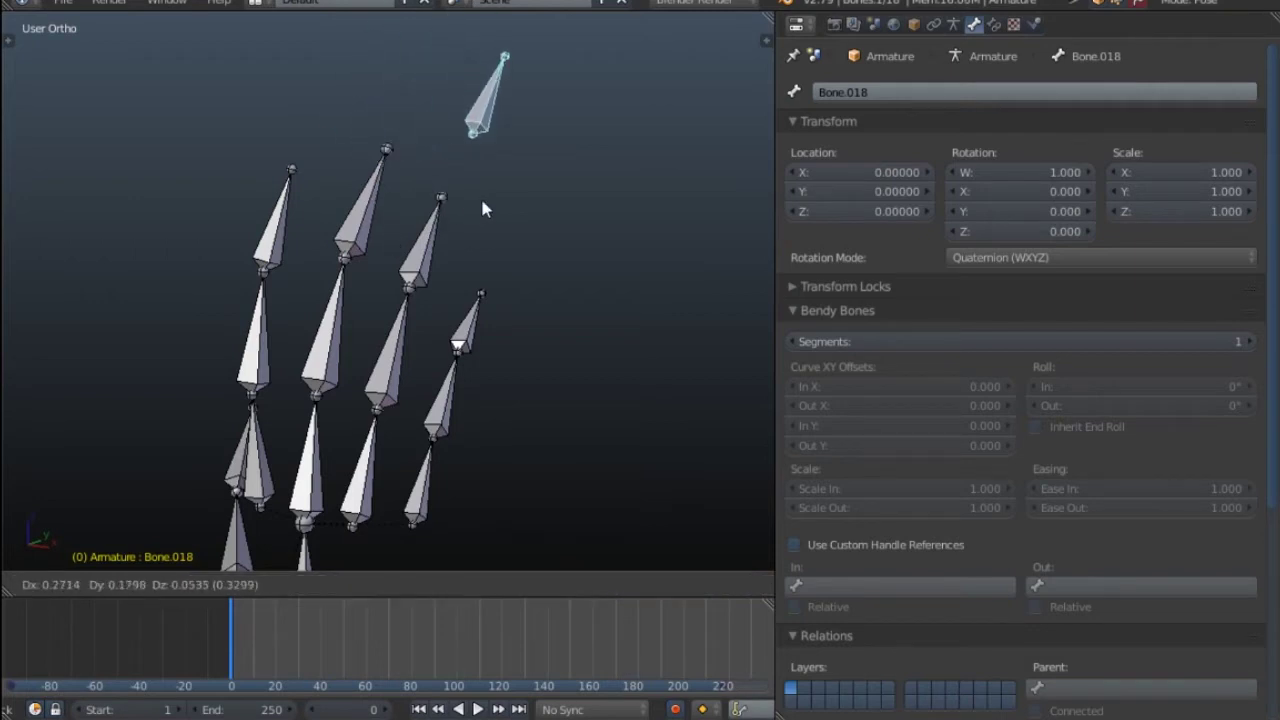
key(Escape)
key(g)
key(Escape)
Select the control bone with the middle finger's last bone as active, and add an IK constraint to the active bone.
middle_drag(545, 262, 391, 254)
scroll(393, 223, down, 2)
middle_drag(393, 222, 338, 234)
scroll(405, 195, up, 2)
right_click(412, 217)
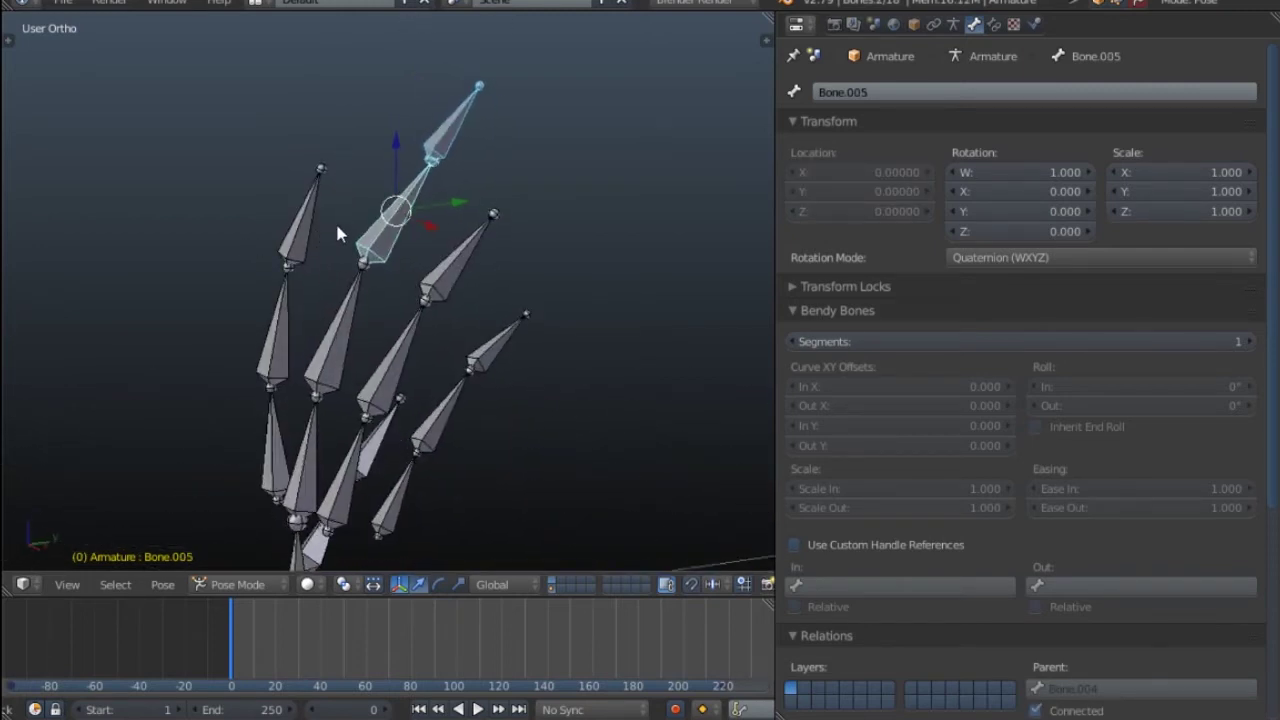
key(shift+i)
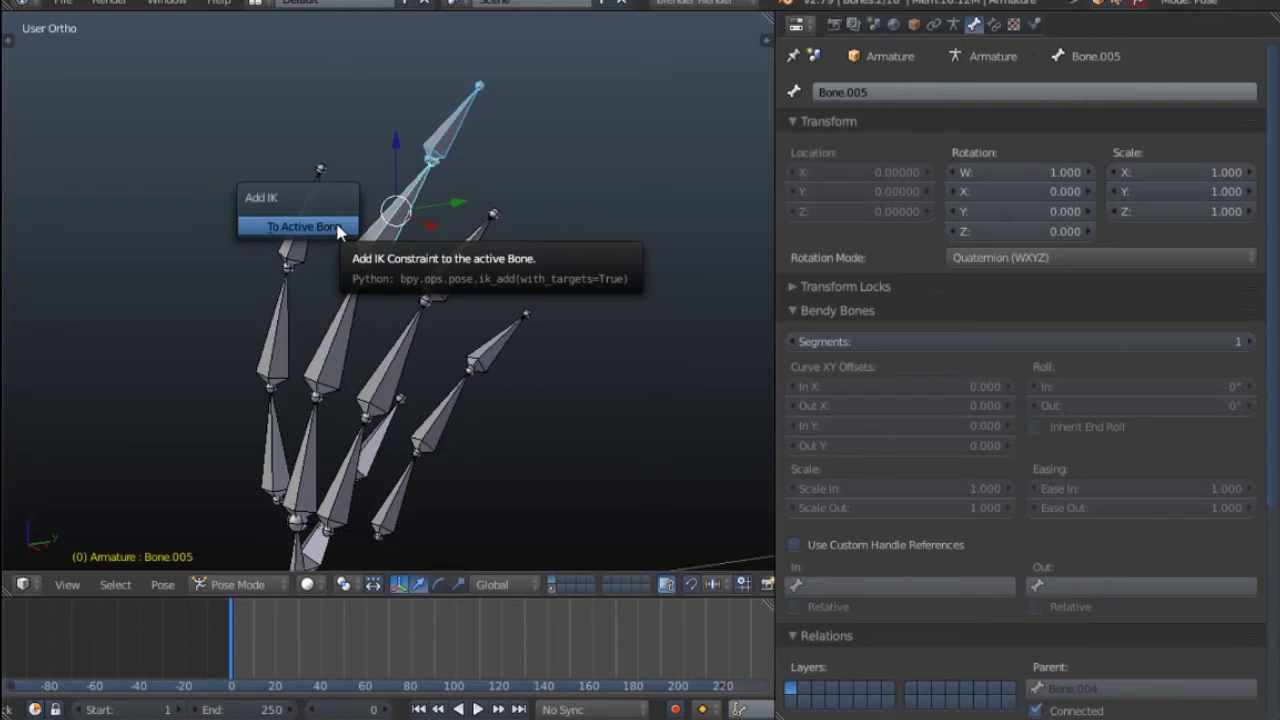
click(338, 228)
Examine how far the IK chain's dashed line extends from the middle fingertip down the armature.
scroll(402, 228, down, 2)
shift+middle_drag(427, 262, 410, 180)
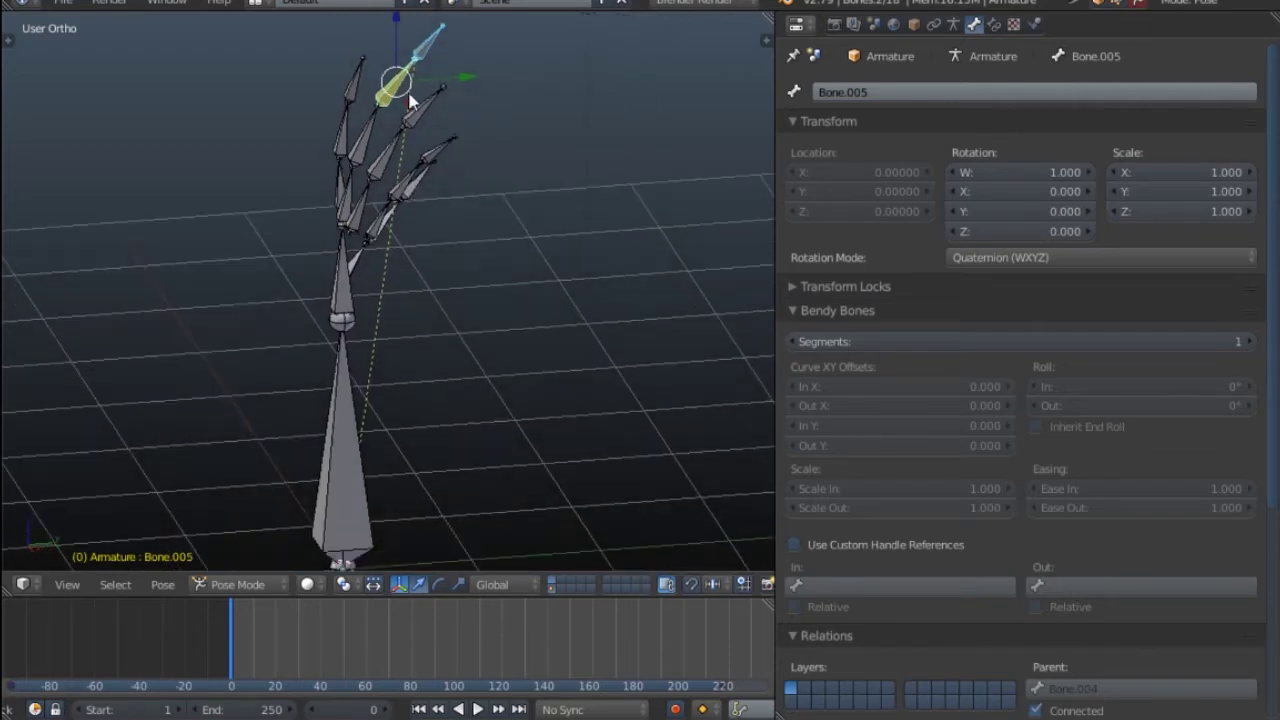
middle_drag(383, 314, 703, 340)
middle_drag(584, 287, 488, 475)
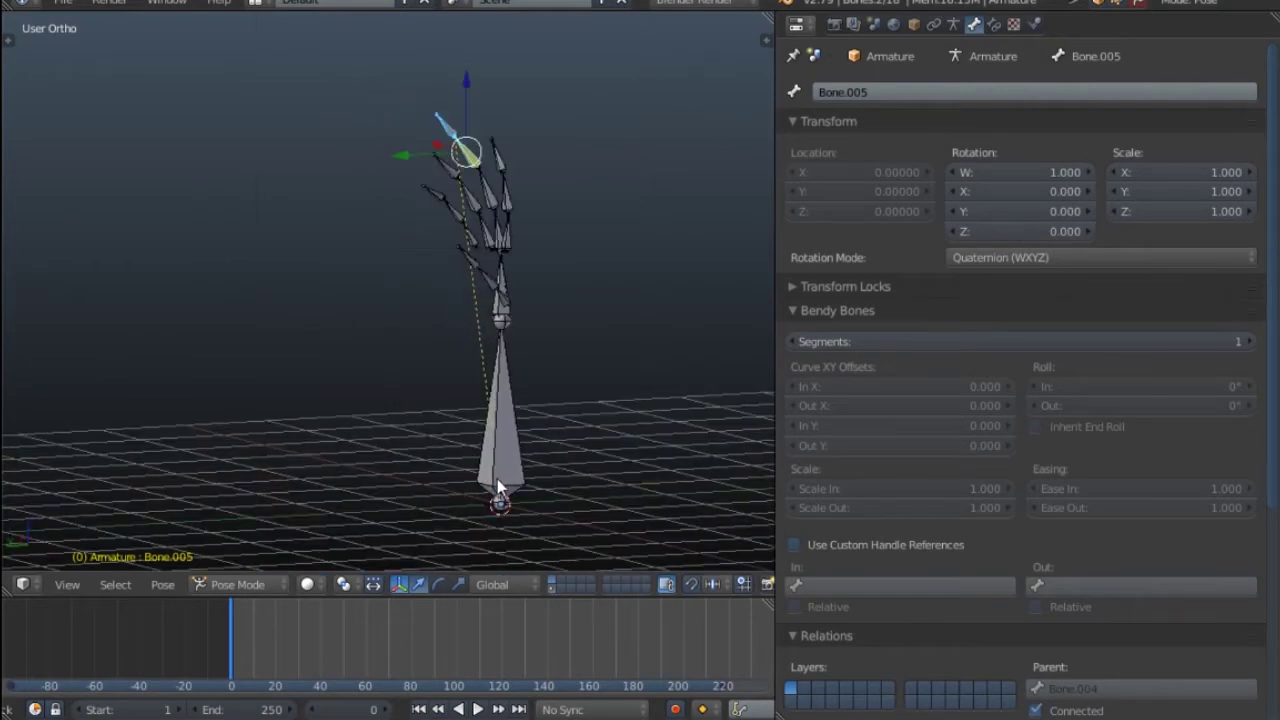
scroll(525, 426, up, 2)
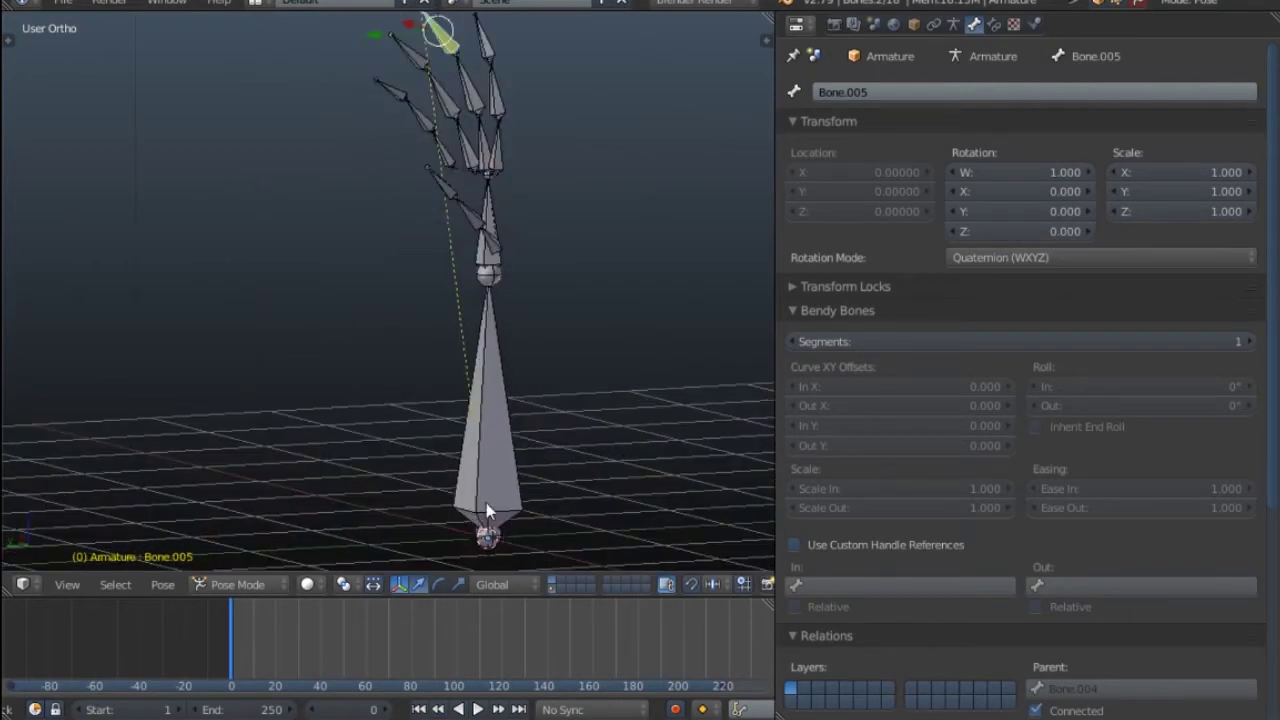
middle_drag(486, 503, 476, 143)
Try moving the IK control bone to check how the whole arm and hand respond, cancelling each move.
right_click(424, 34)
scroll(418, 44, down, 3)
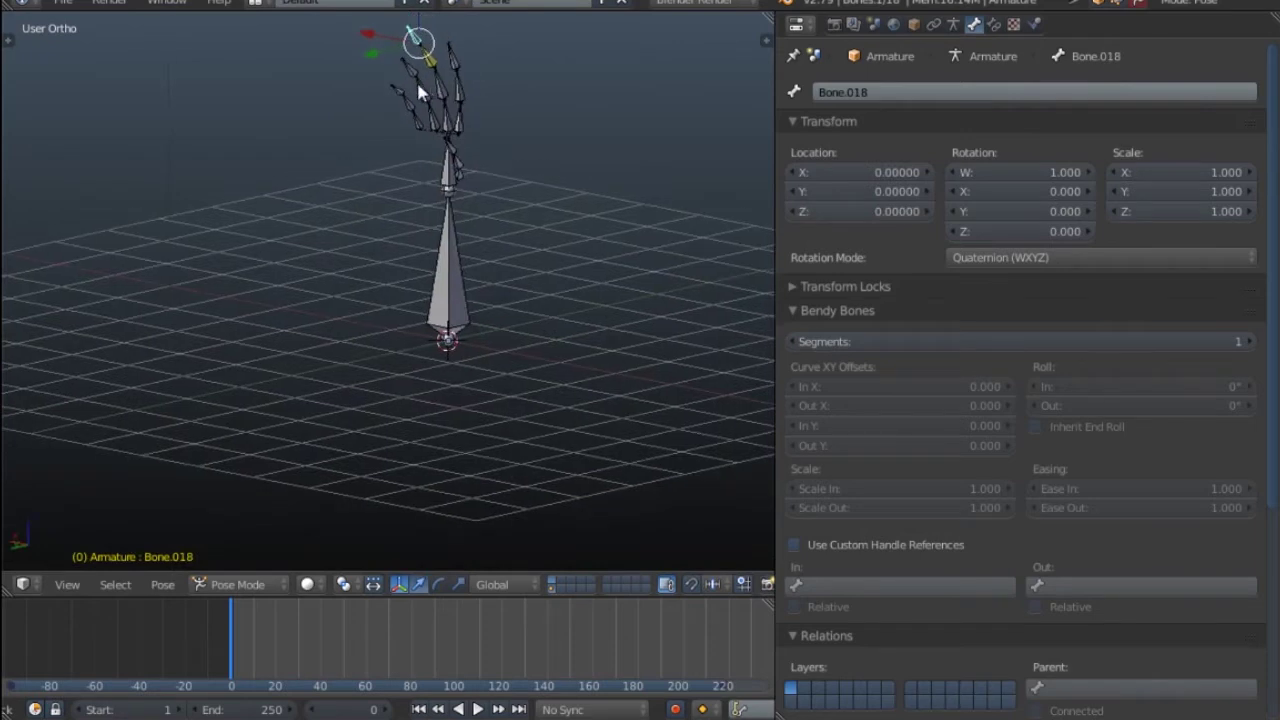
middle_drag(416, 79, 405, 100)
key(g)
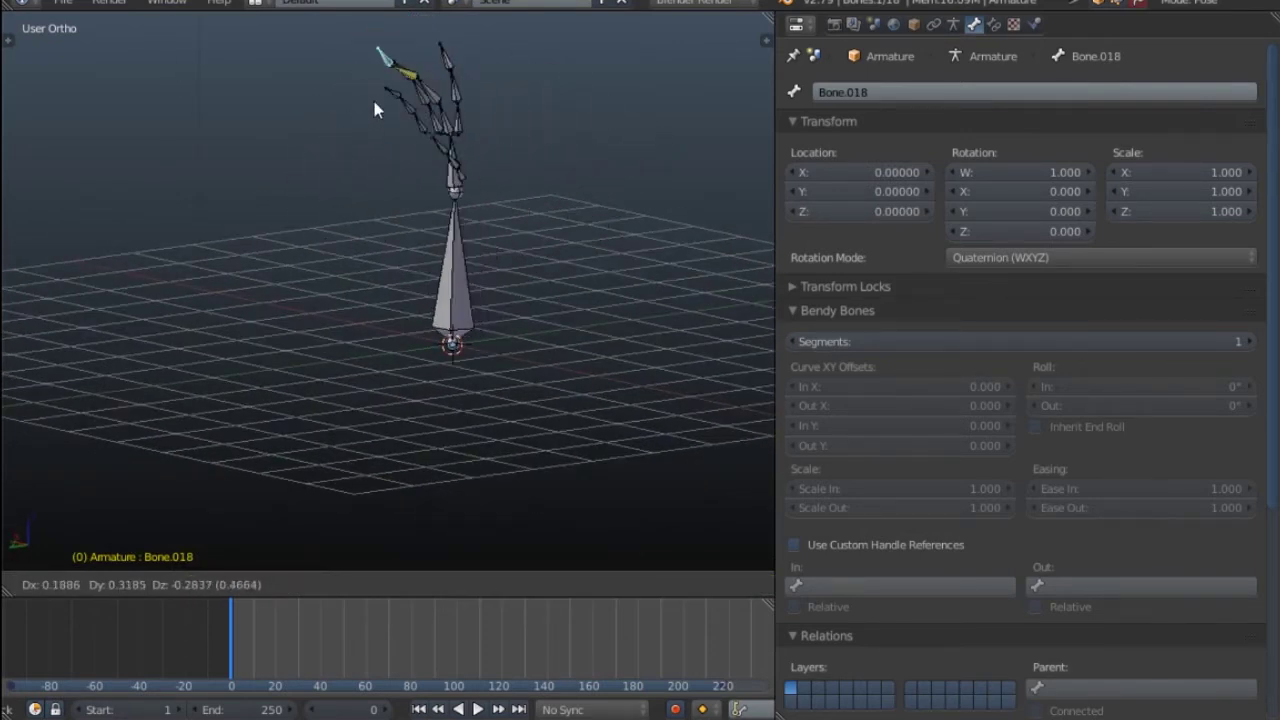
right_click(426, 180)
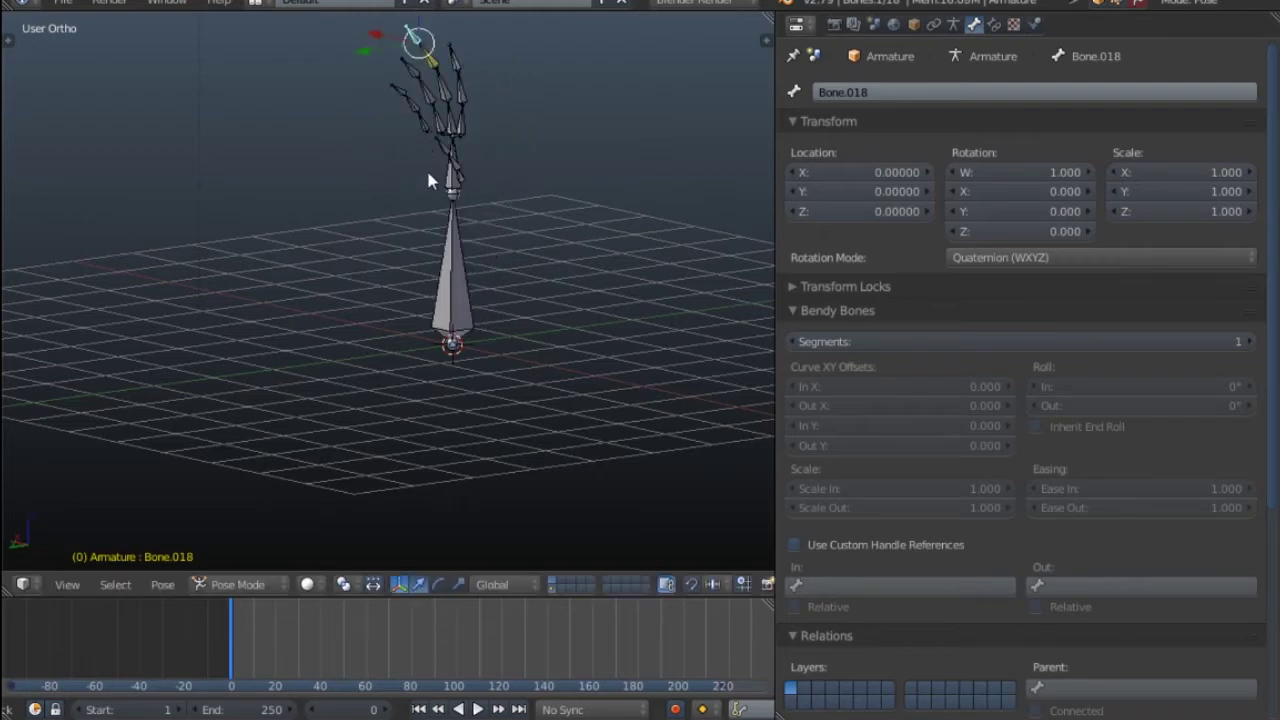
mouse_move(428, 180)
middle_down()
mouse_move(408, 115)
mouse_move(411, 165)
middle_up()
key(g)
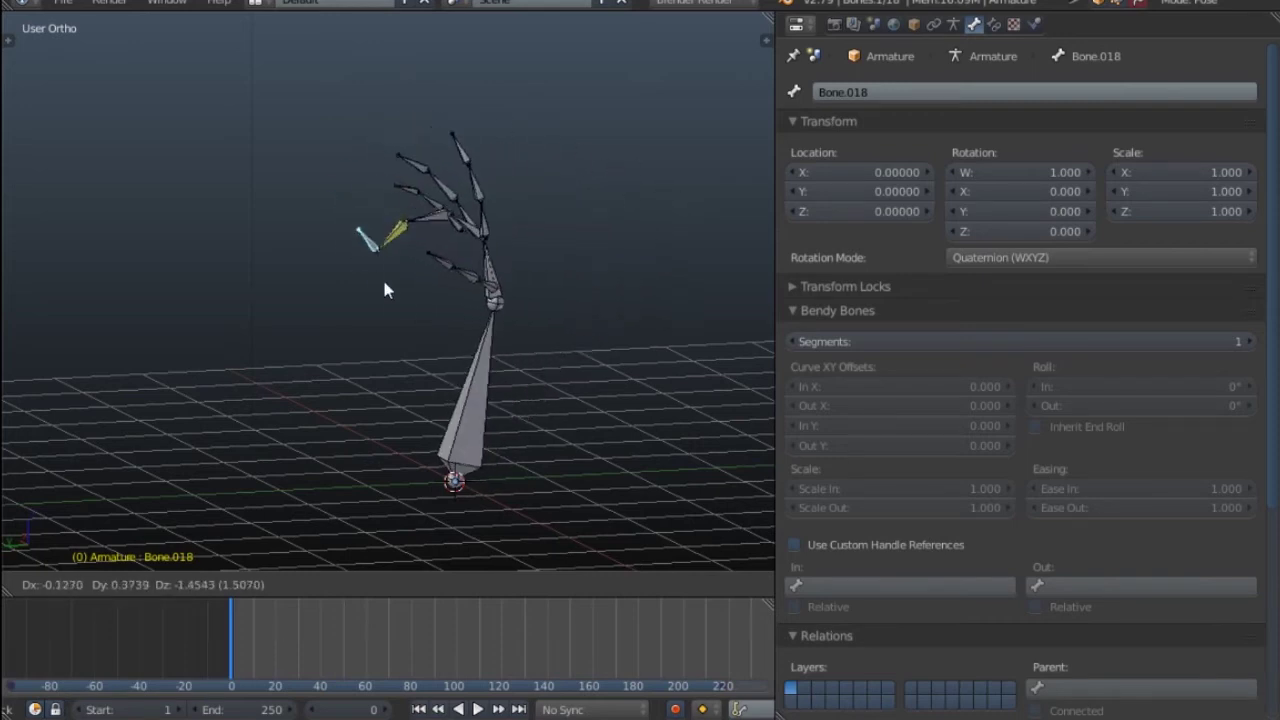
right_click(432, 130)
Select the middle finger's last bone and open its IK constraint settings.
mouse_move(432, 126)
middle_down()
mouse_move(435, 147)
mouse_move(434, 136)
middle_up()
right_click(425, 139)
scroll(406, 157, up, 2)
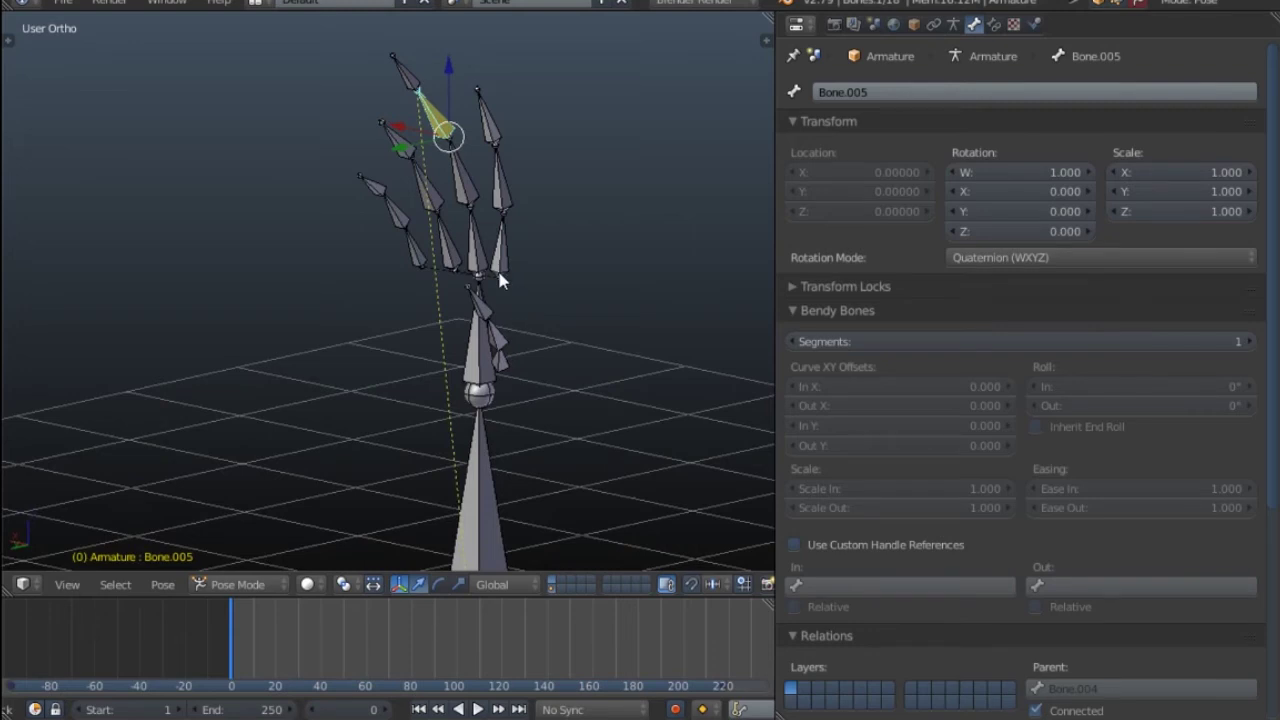
middle_drag(500, 282, 400, 250)
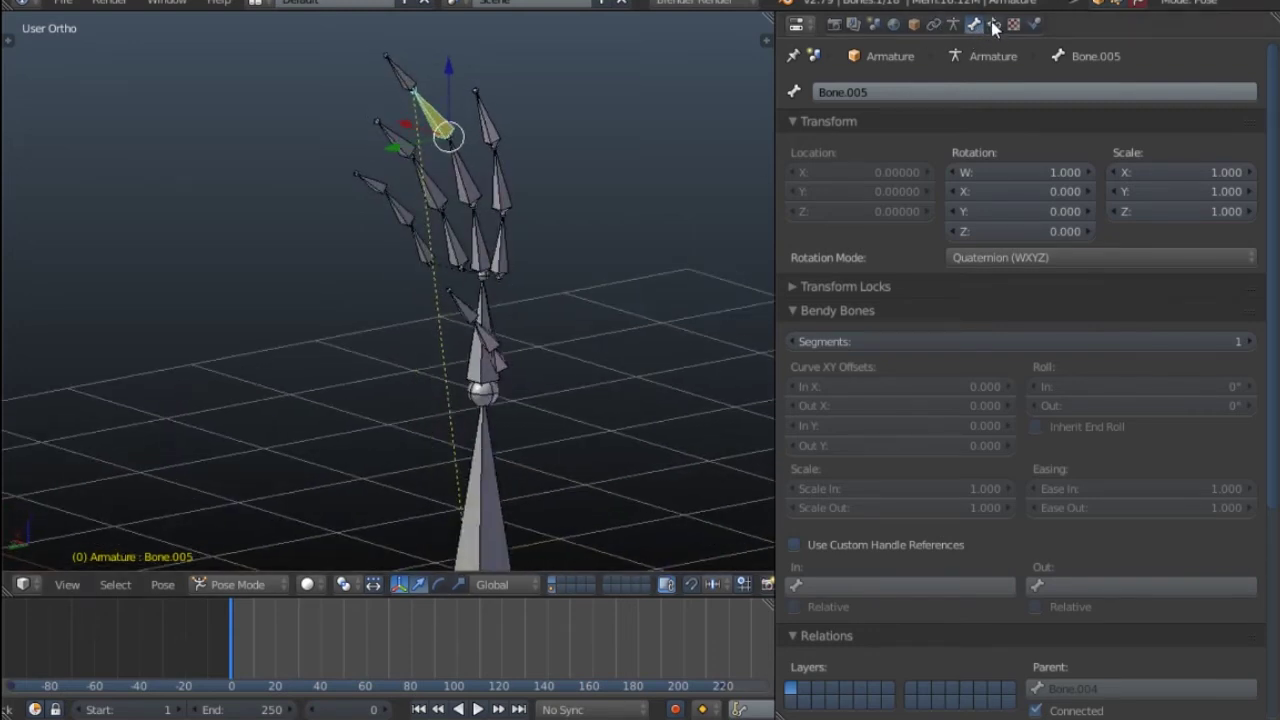
click(993, 26)
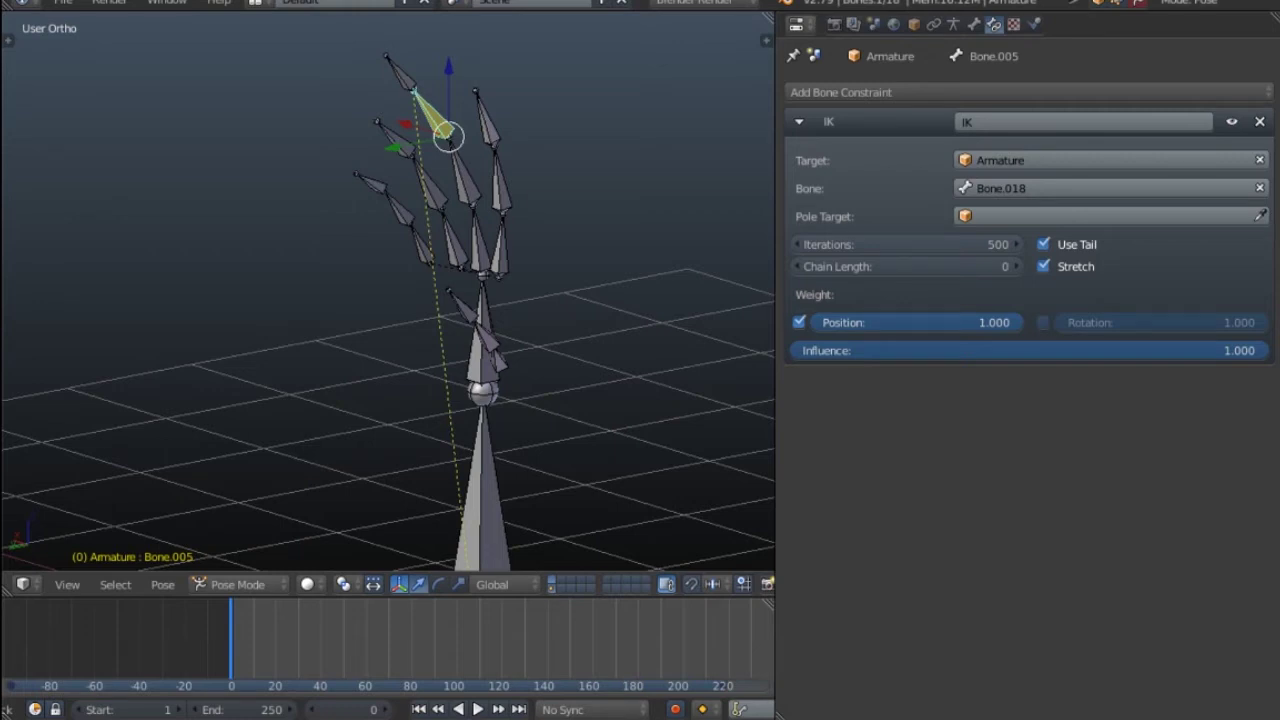
Test-move the control bone once more with the IK chain length at its default, cancelling the move.
middle_drag(352, 148, 388, 132)
right_click(405, 90)
key(g)
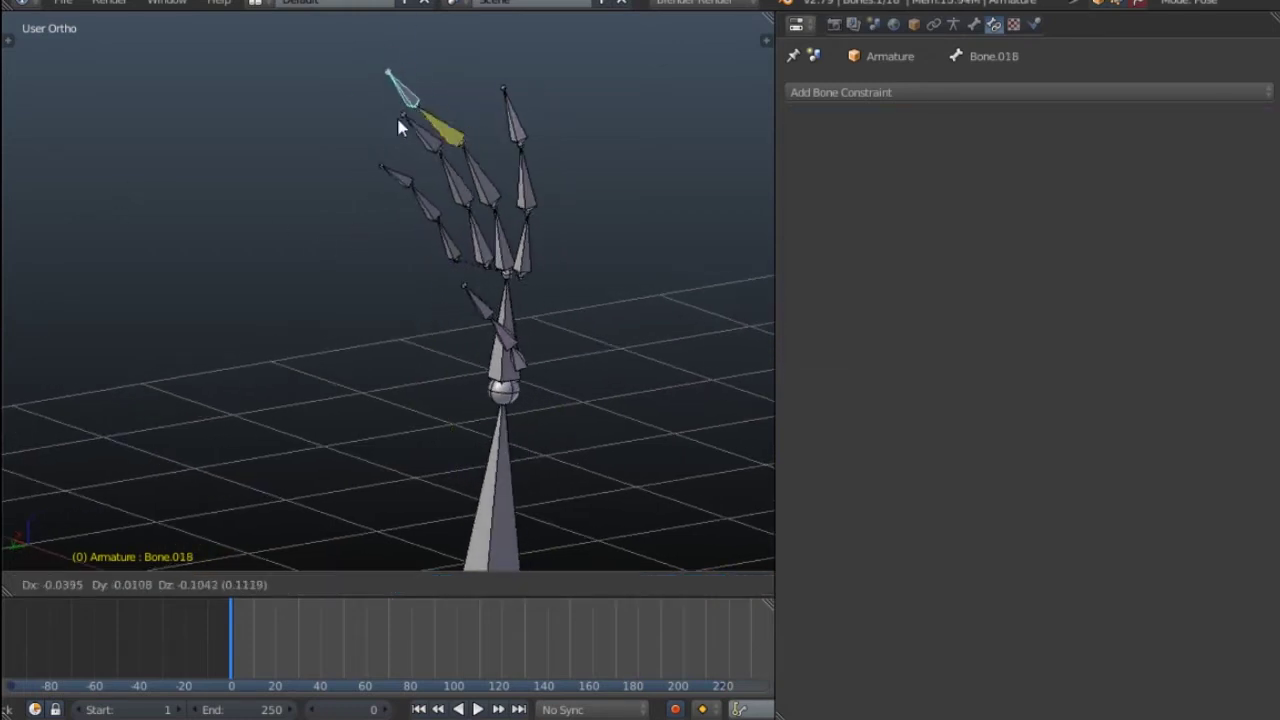
right_click(392, 163)
middle_drag(319, 249, 447, 176)
Reselect the middle finger's constrained bone and look up Inverse Kinematics among the available bone constraints.
right_click(445, 138)
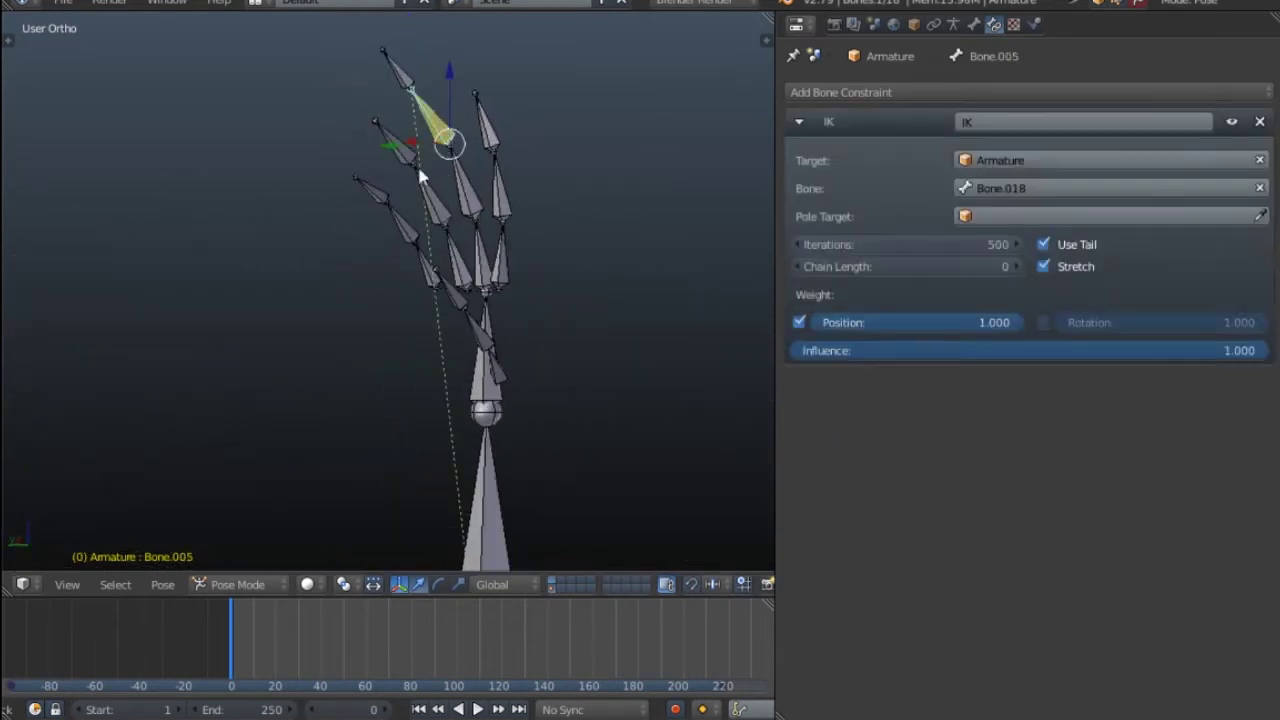
click(839, 90)
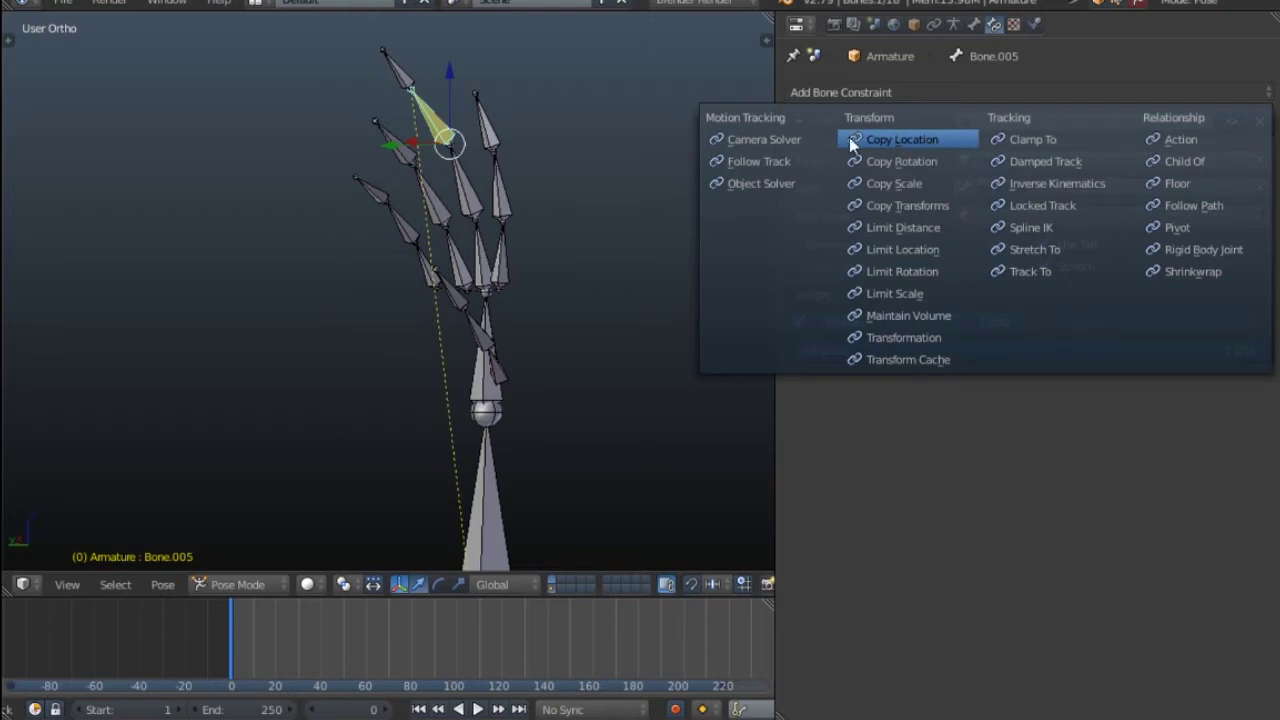
click(1057, 183)
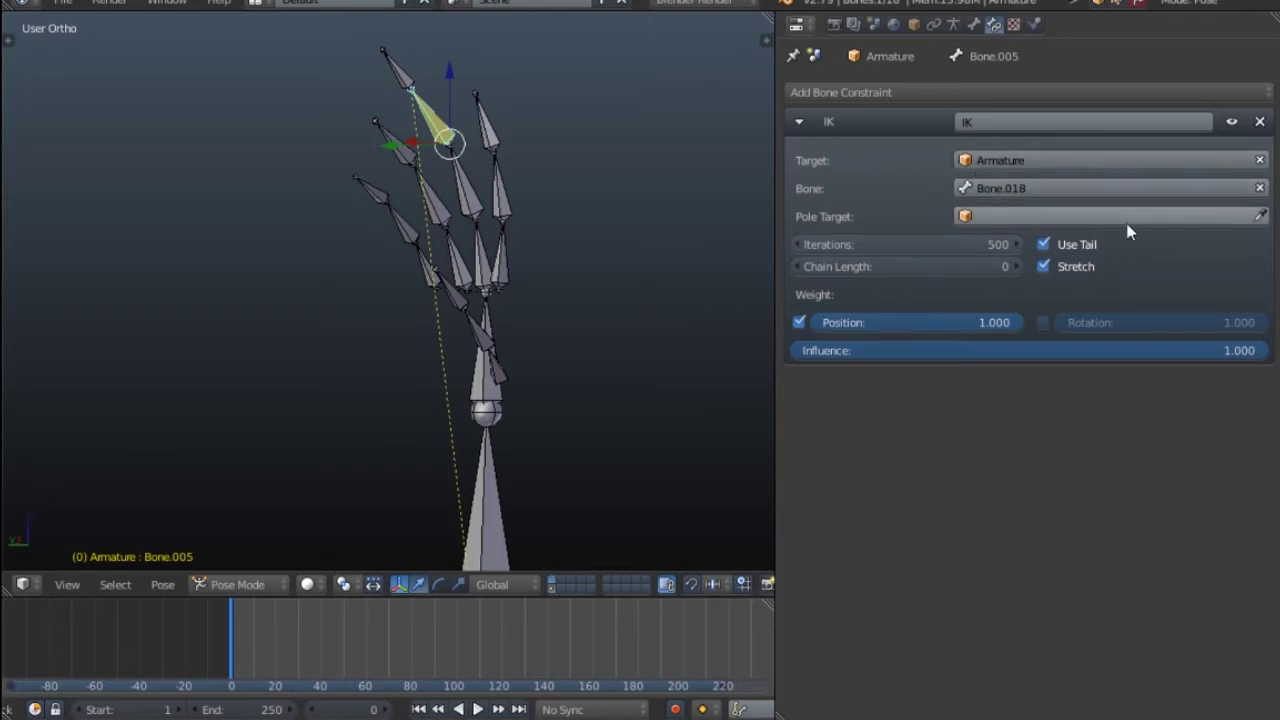
Set the IK constraint's chain length to 1 and test it by moving the control bone.
middle_drag(760, 225, 566, 194)
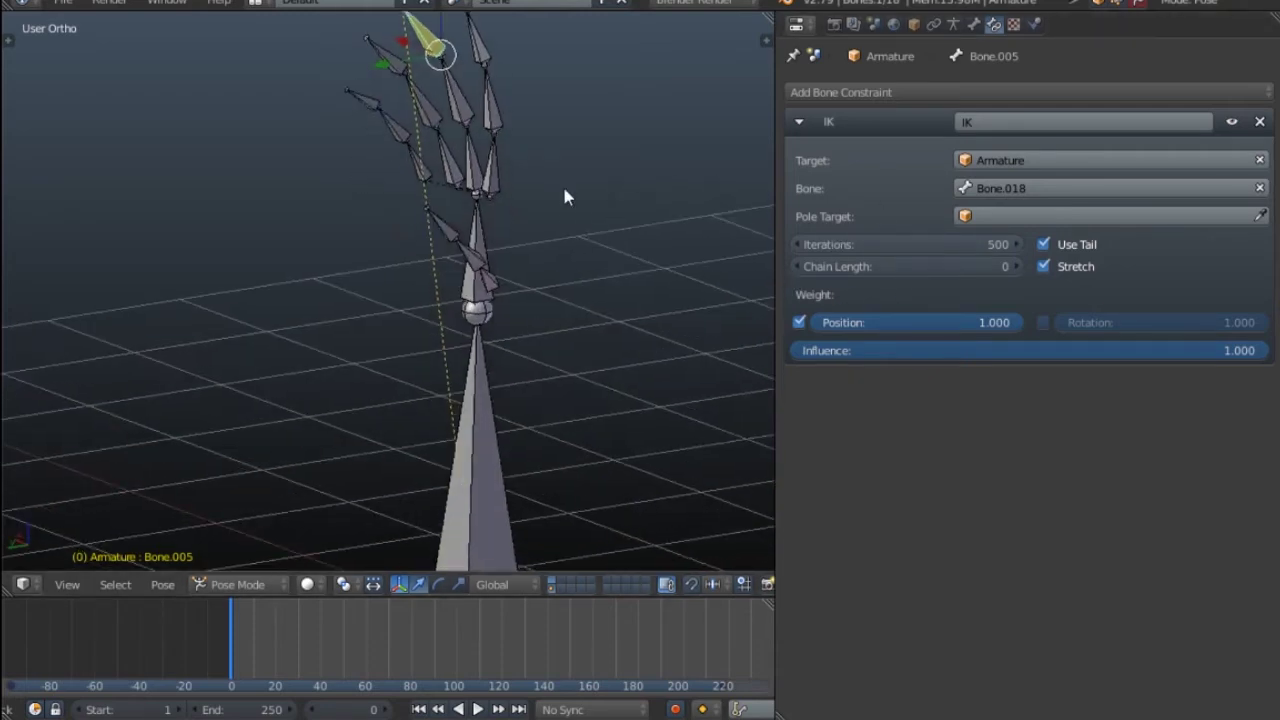
middle_drag(427, 255, 838, 316)
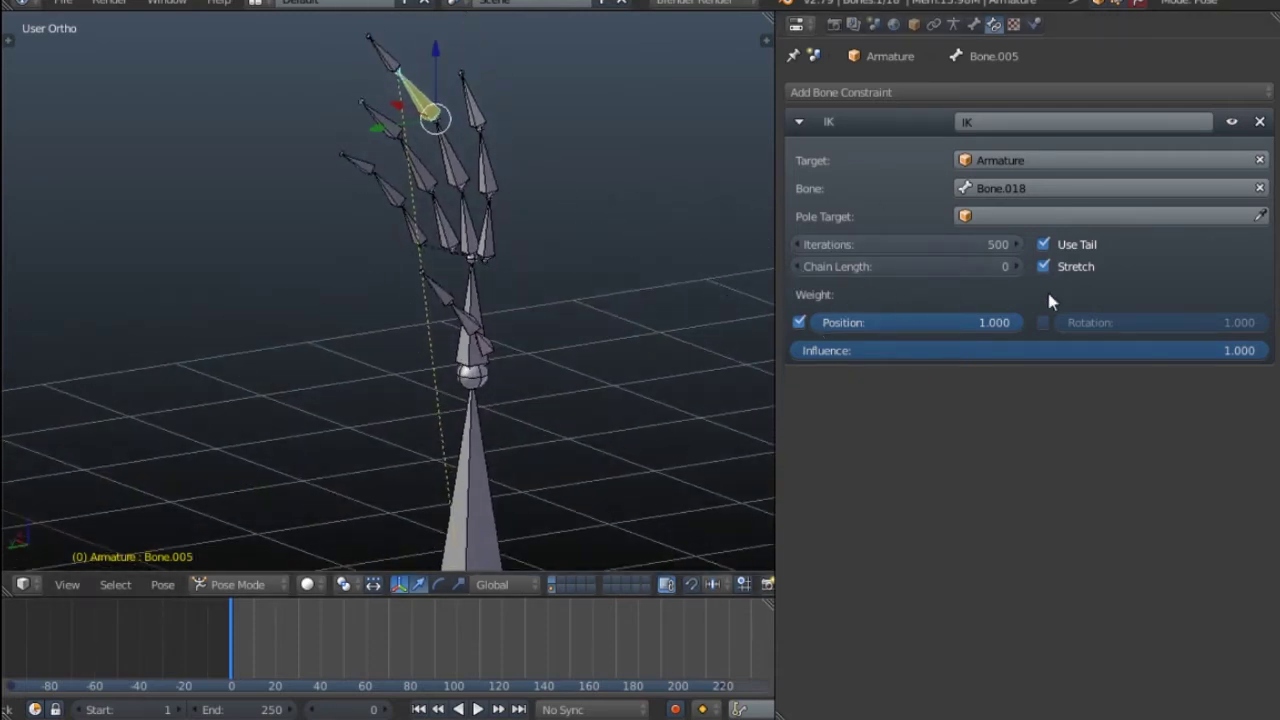
click(1019, 266)
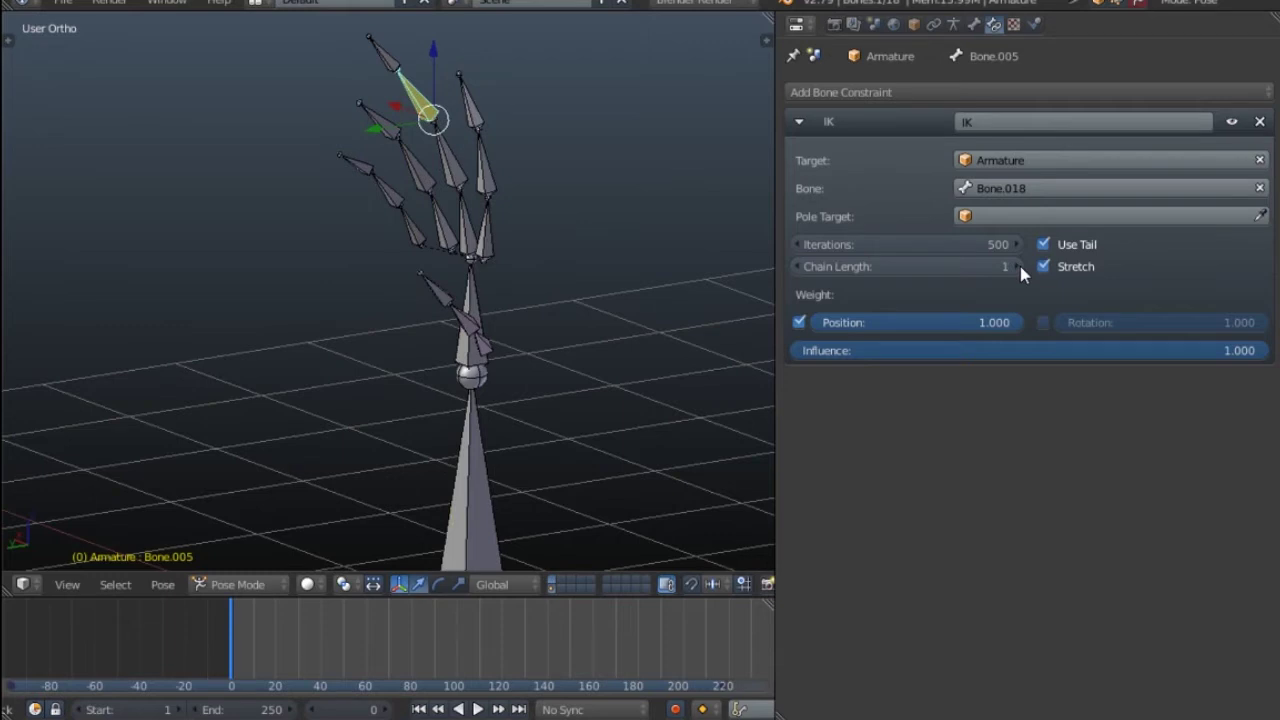
right_click(391, 64)
key(g)
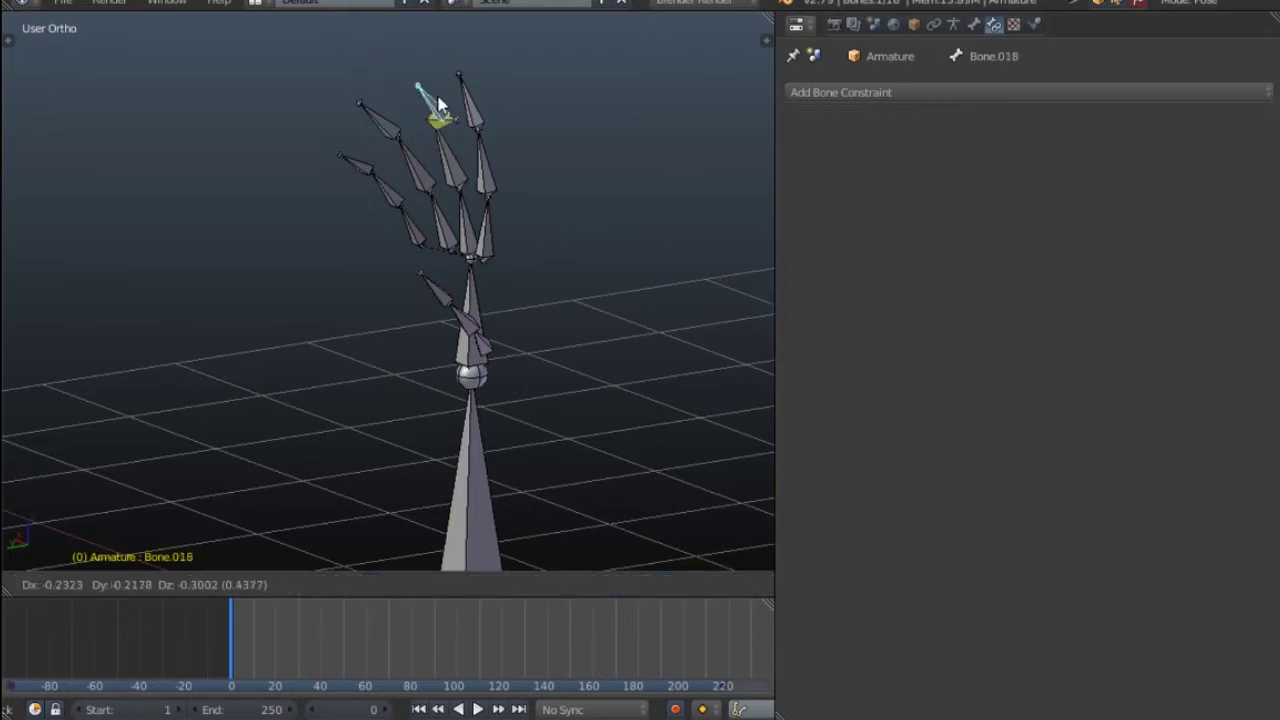
click(422, 118)
Raise the middle finger's IK chain length to 2 and test it with a cancelled move of the control bone.
right_click(425, 107)
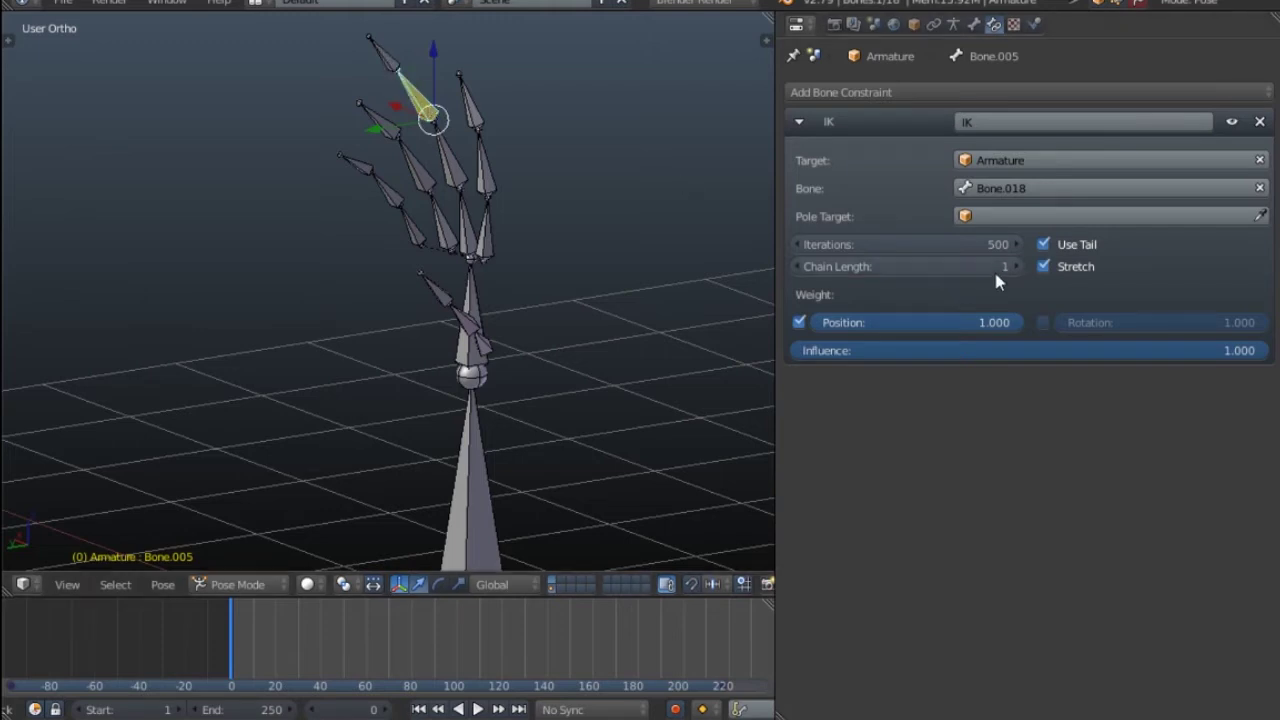
click(1022, 267)
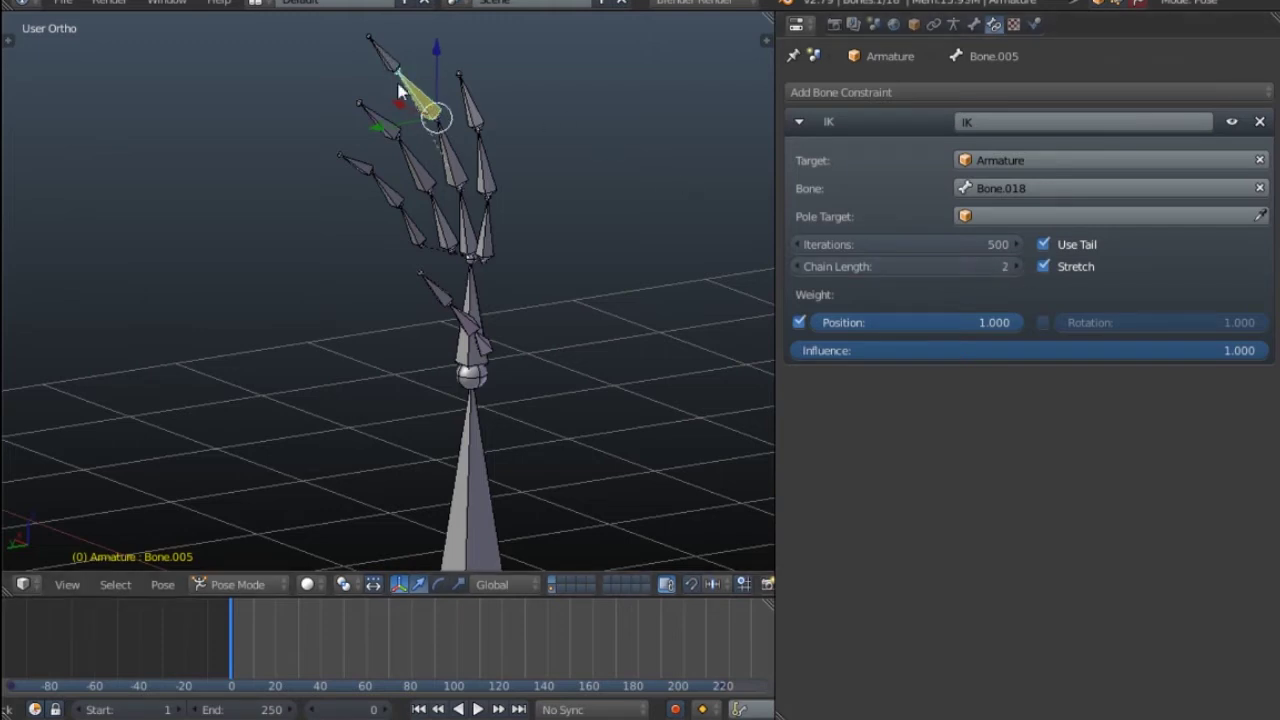
scroll(456, 170, up, 3)
right_click(361, 60)
key(g)
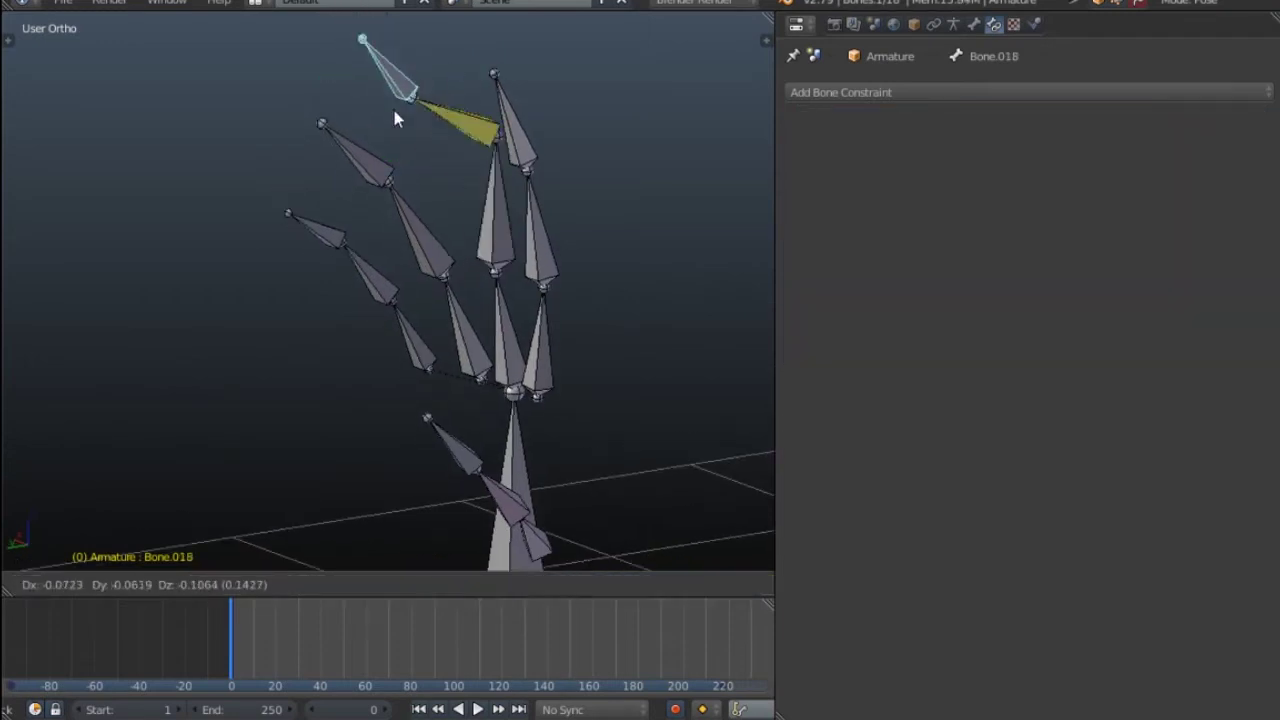
right_click(416, 157)
Set the chain length of the middle finger's IK constraint to 3.
right_click(447, 133)
click(1017, 267)
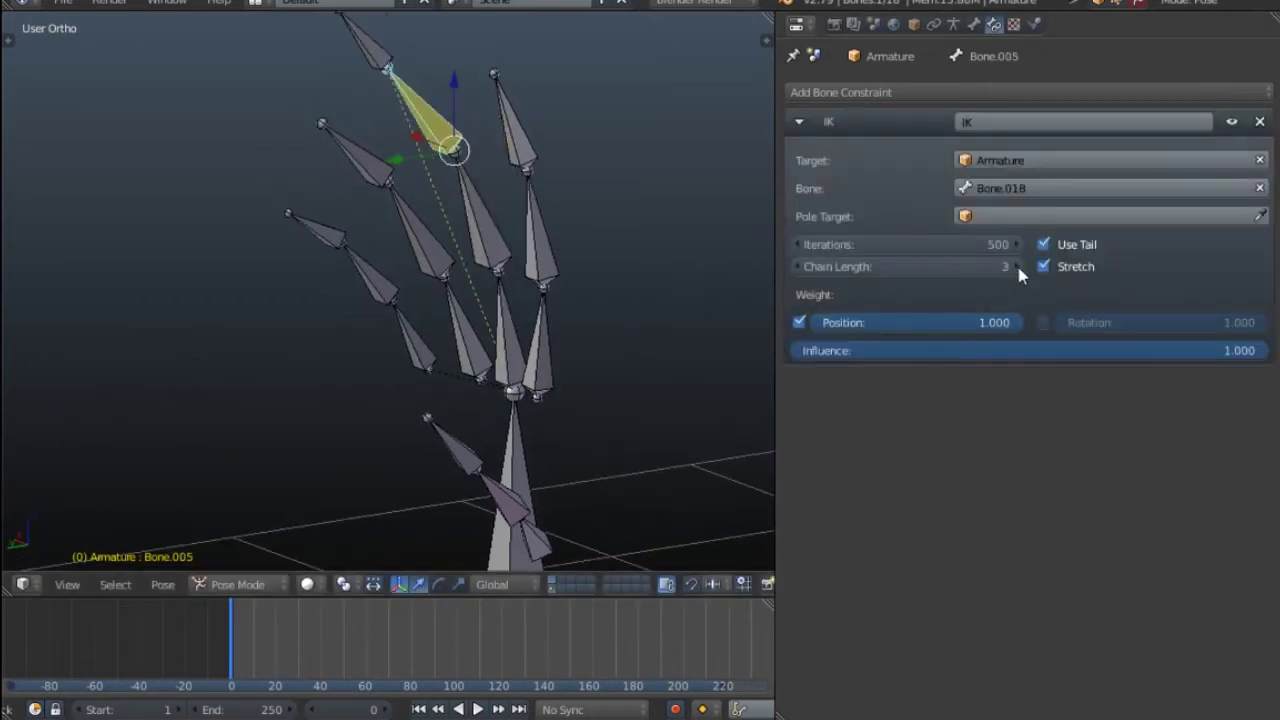
Move the middle finger's control bone repeatedly to test the IK chain, viewing it from different angles, and leave the finger slightly bent forward.
scroll(495, 222, down, 4)
right_click(494, 190)
middle_drag(494, 190, 466, 132)
key(g)
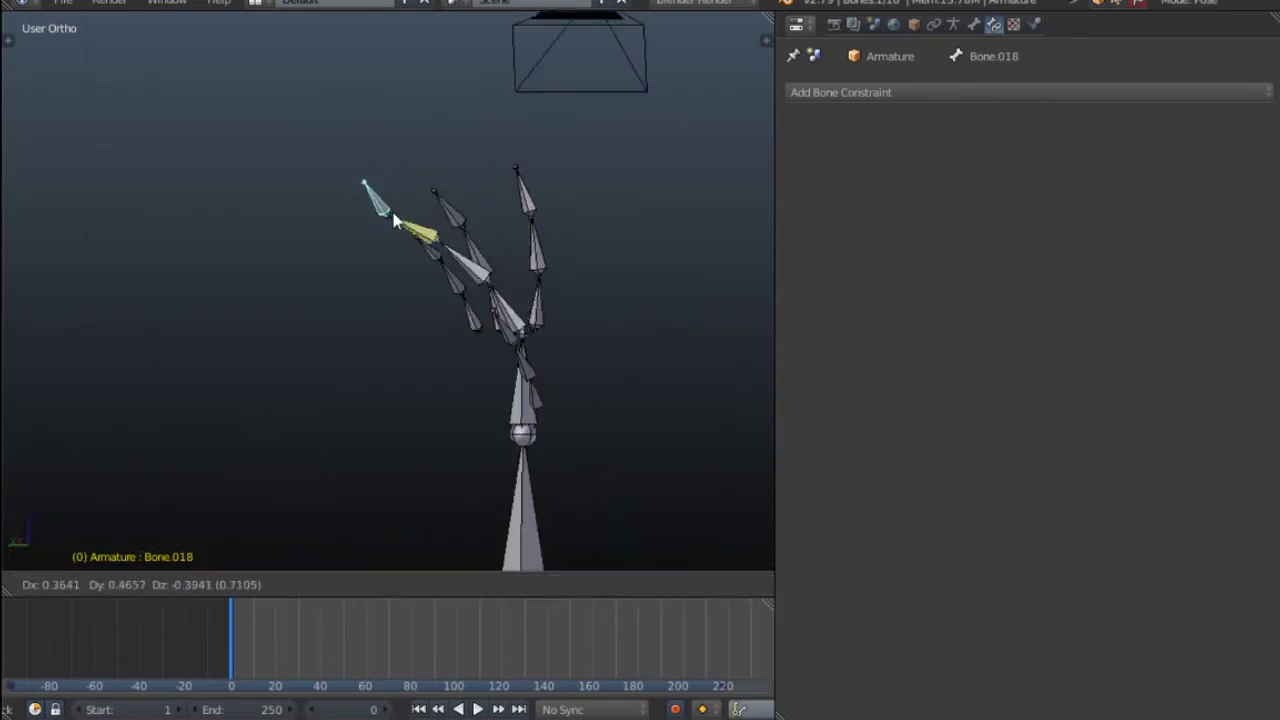
right_click(479, 211)
middle_drag(479, 211, 474, 198)
key(g)
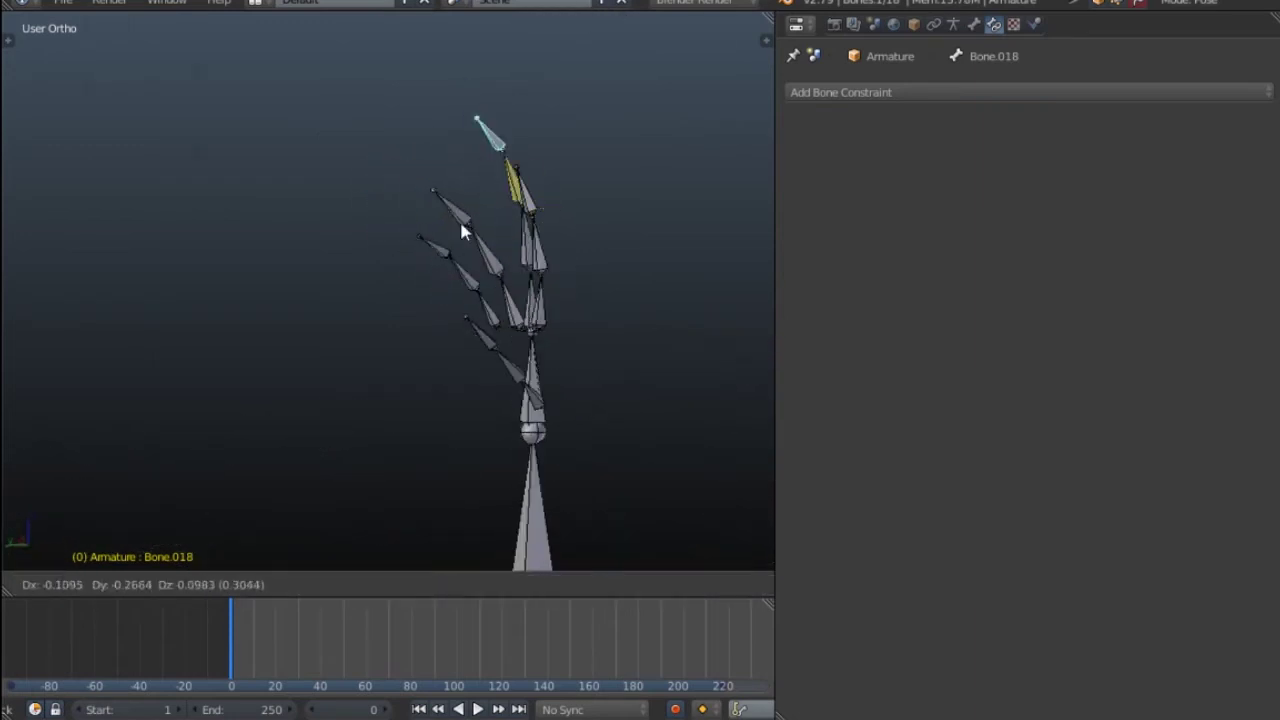
right_click(505, 297)
middle_drag(505, 297, 546, 267)
key(g)
click(582, 375)
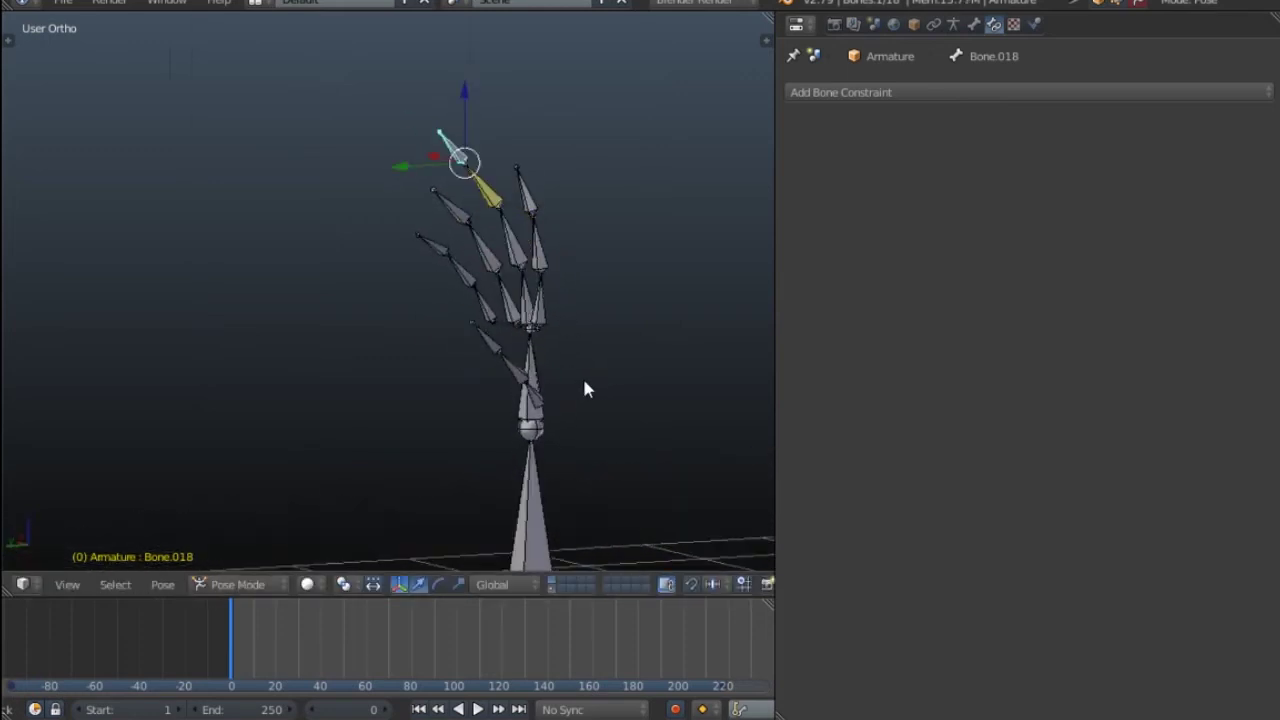
Select the large forearm bone and try moving it to check how the IK-driven middle finger responds.
middle_drag(582, 375, 492, 218)
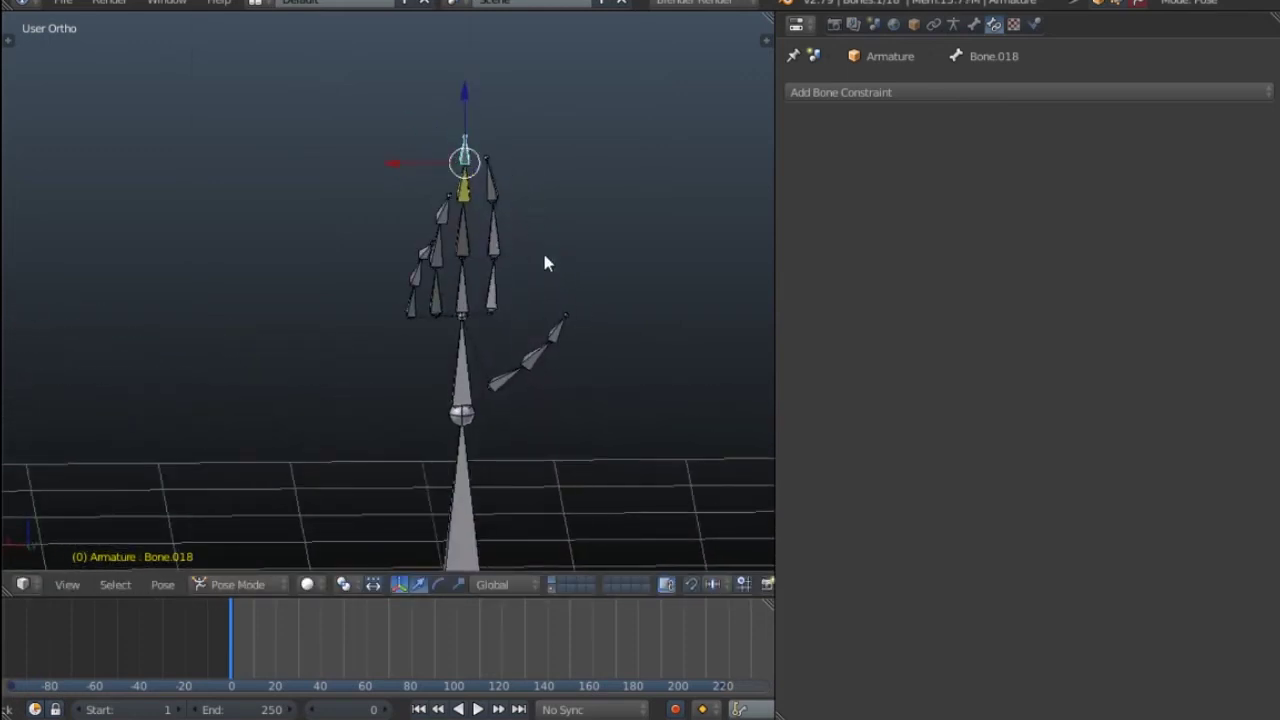
middle_drag(557, 258, 490, 276)
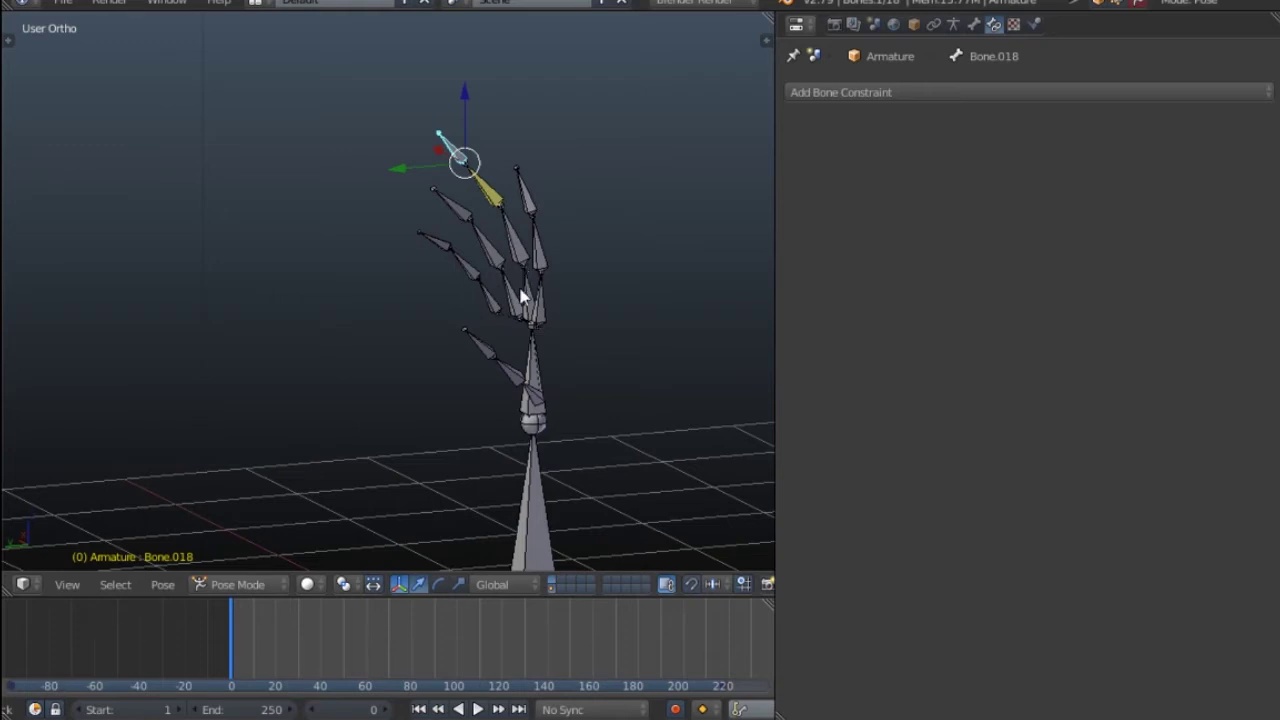
middle_drag(522, 267, 468, 352)
right_click(467, 352)
key(g)
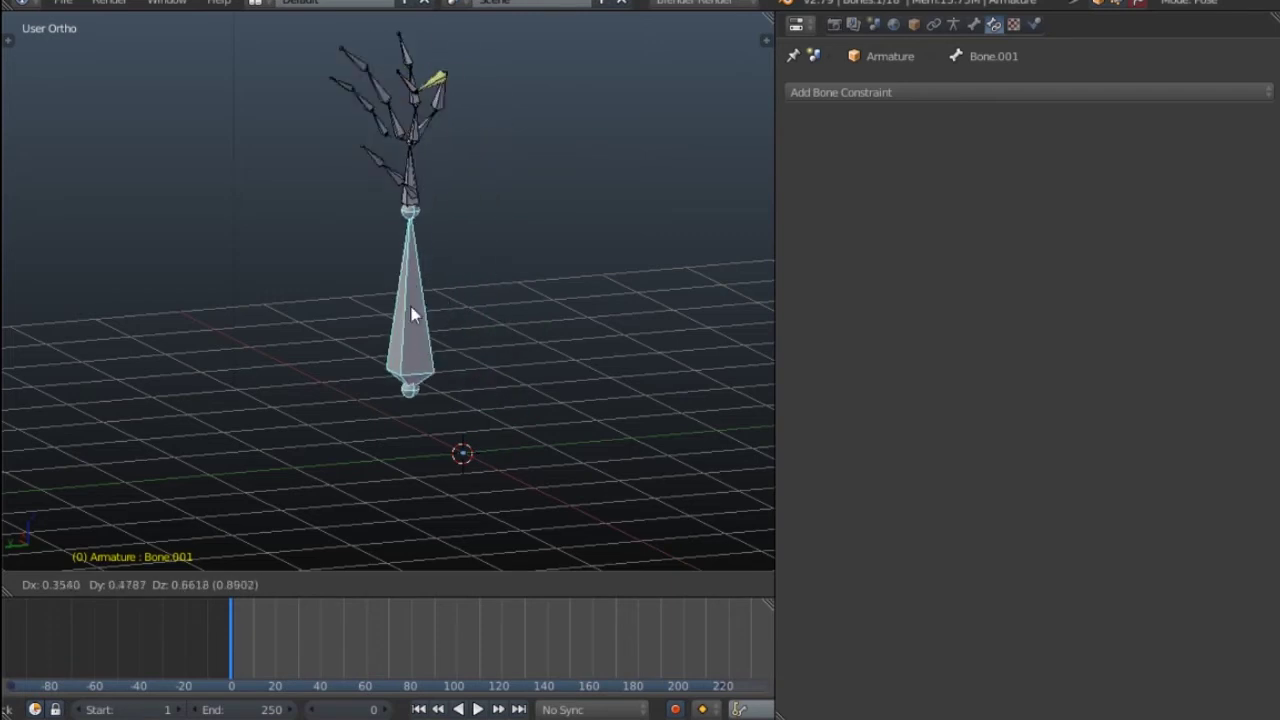
right_click(441, 266)
Turn on automatic keyframing and set a keyframe for the middle finger's control bone at frame 0.
scroll(405, 95, up, 2)
right_click(411, 85)
middle_drag(418, 134, 371, 122)
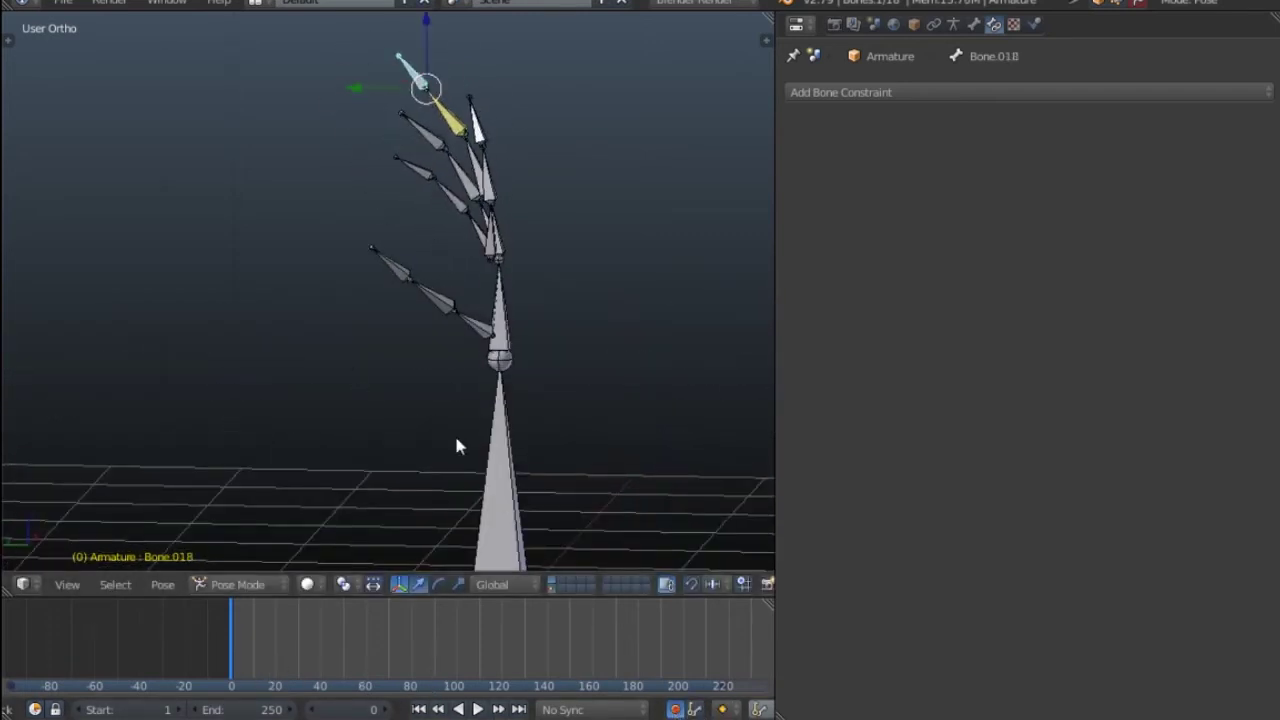
middle_drag(456, 440, 425, 373)
key(KP_3)
mouse_move(440, 134)
shift+middle_down()
mouse_move(443, 170)
mouse_move(449, 153)
shift+middle_up()
key(g)
right_click(445, 171)
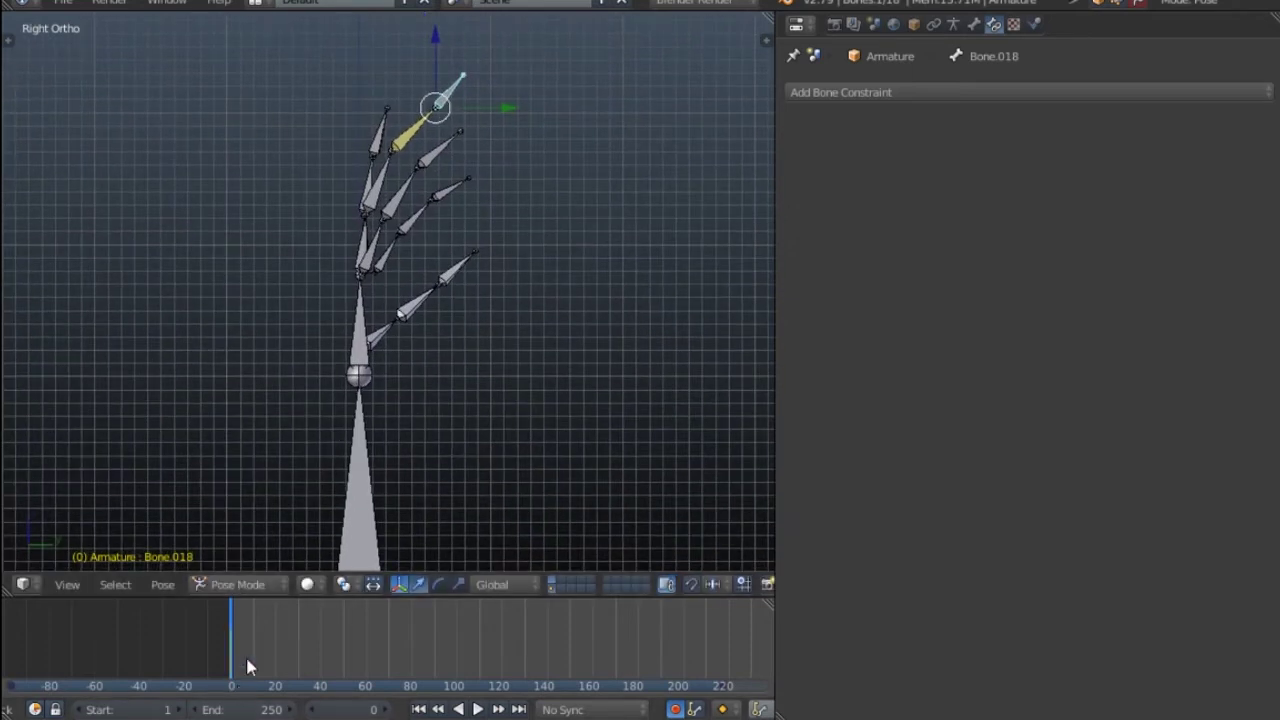
At frame 41, move the control bone down beneath the palm so the middle finger curls with the bent hand.
key(alt+a)
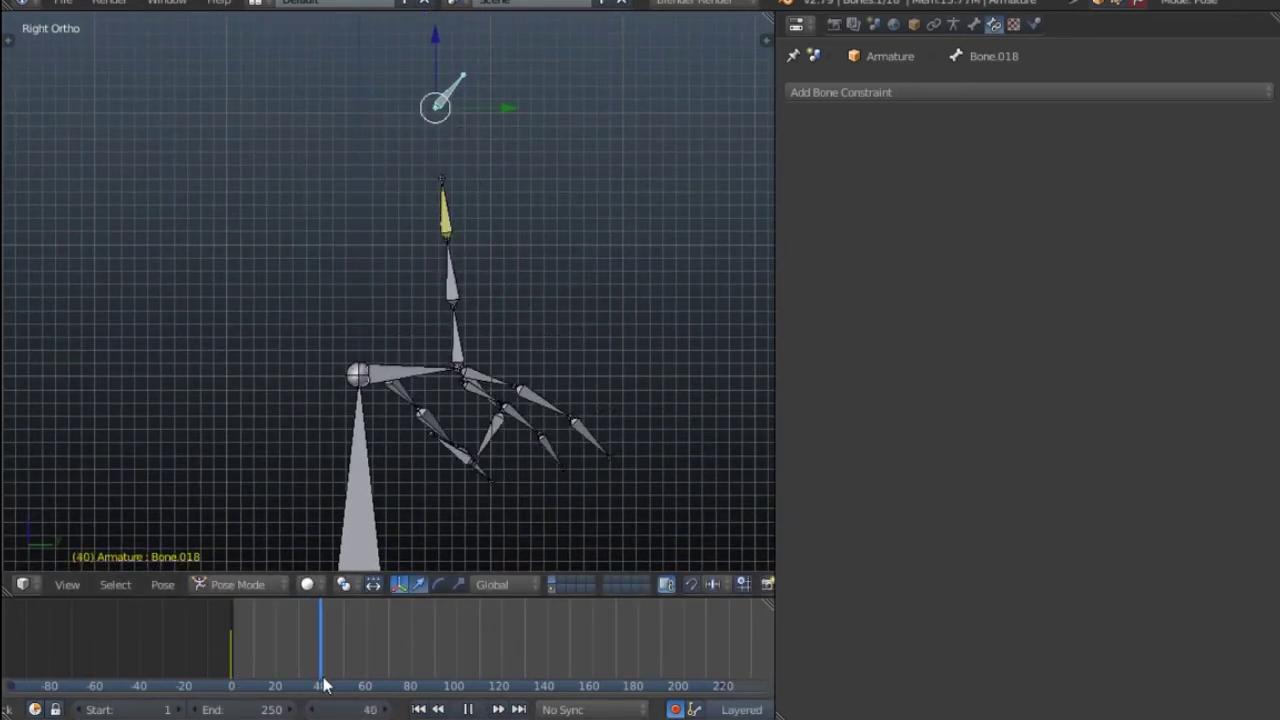
key(alt+a)
key(g)
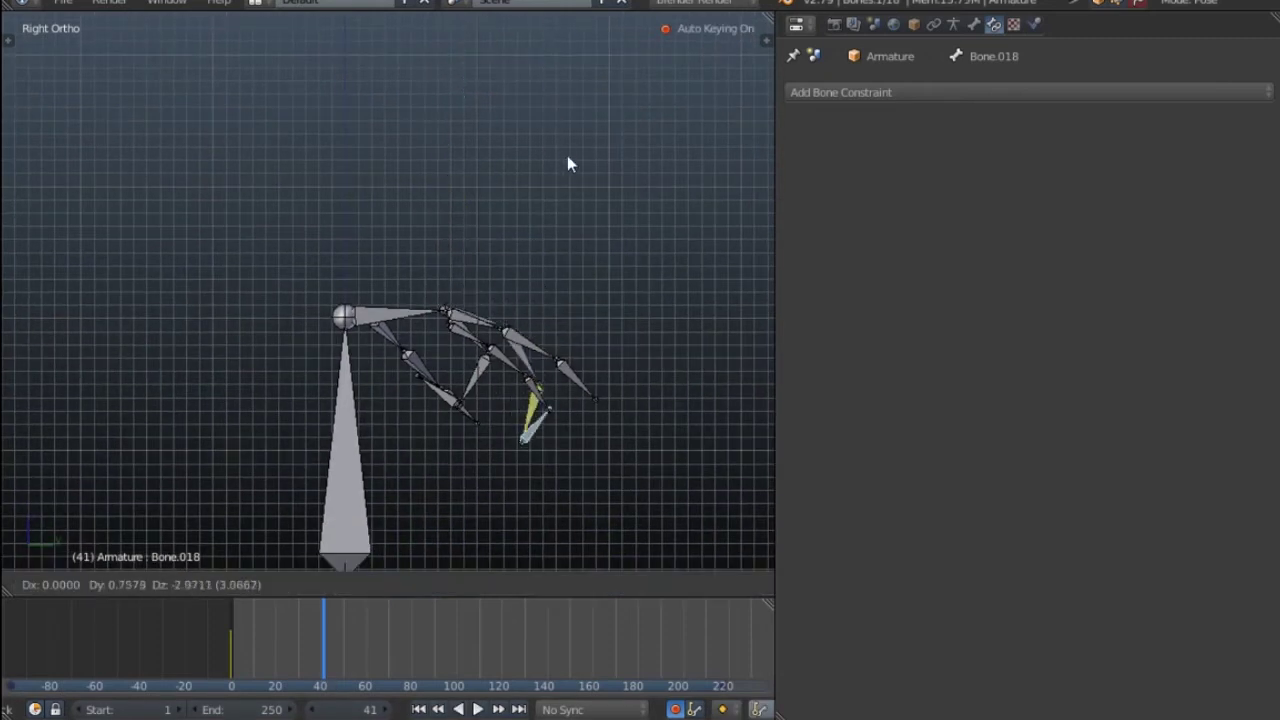
click(449, 87)
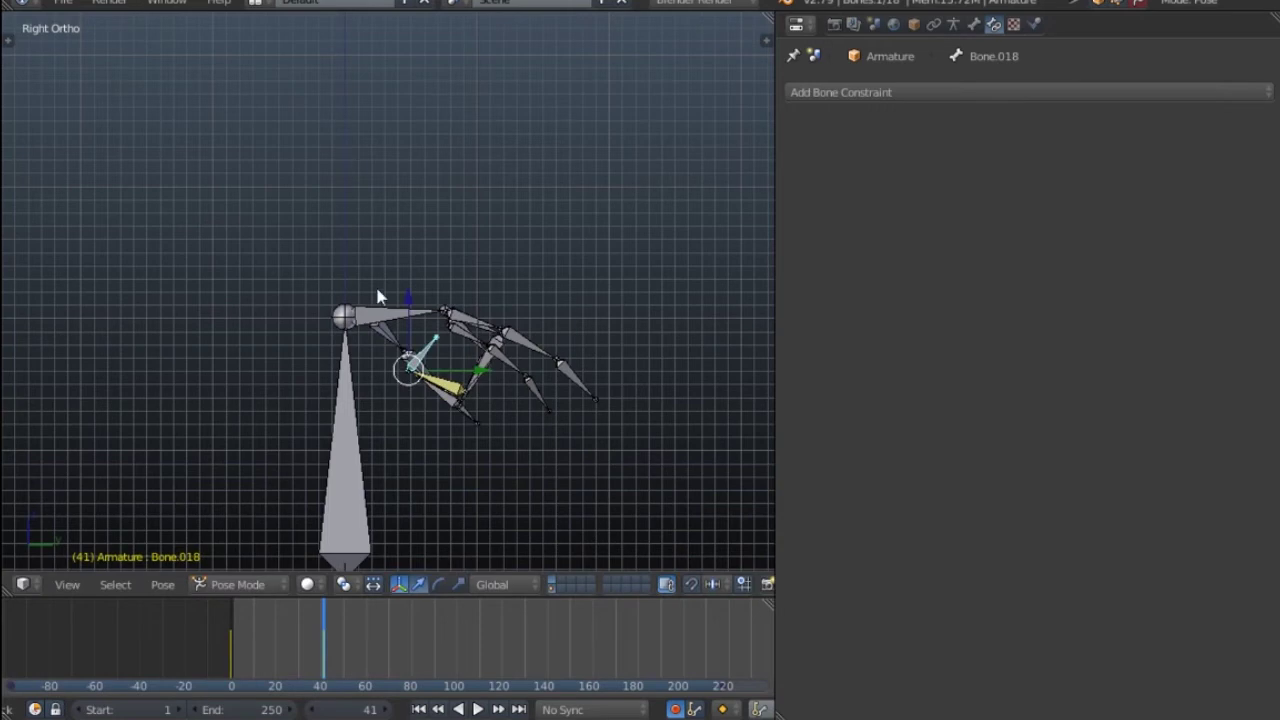
At frame 20, move the control bone forward in the right side view so the middle finger follows the wrist's bend.
middle_drag(528, 357, 347, 597)
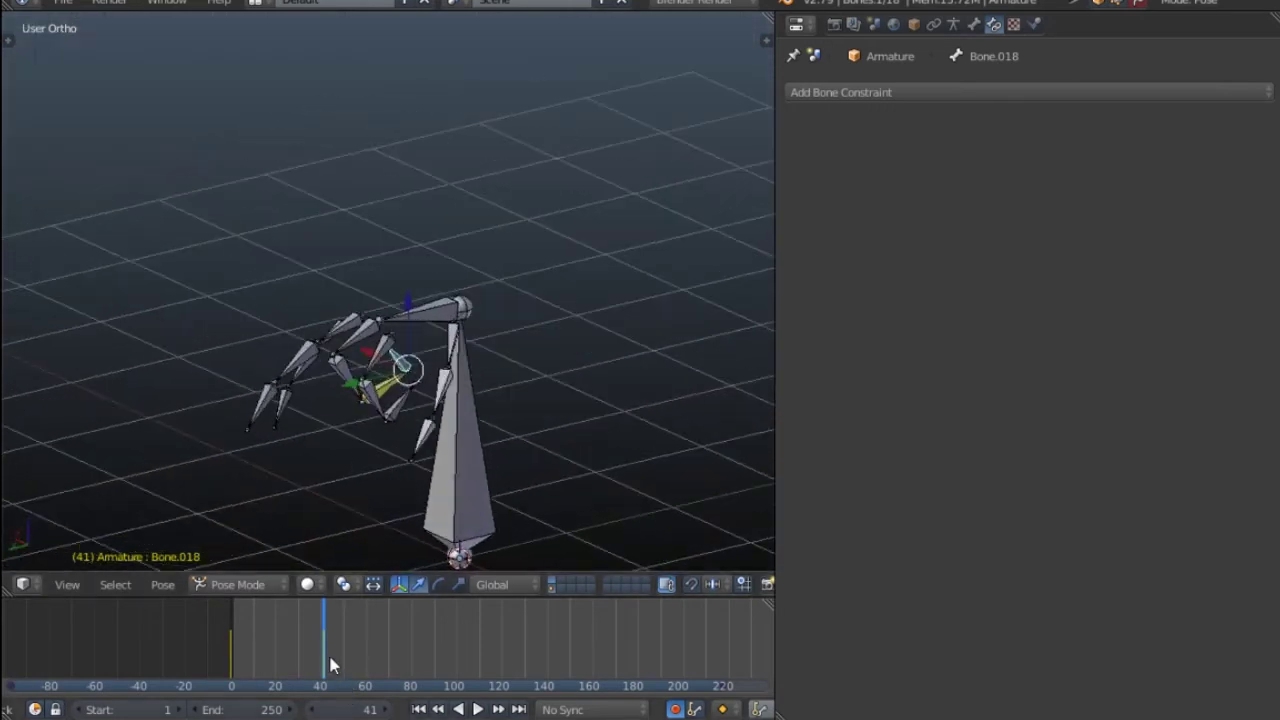
key(shift+alt+a)
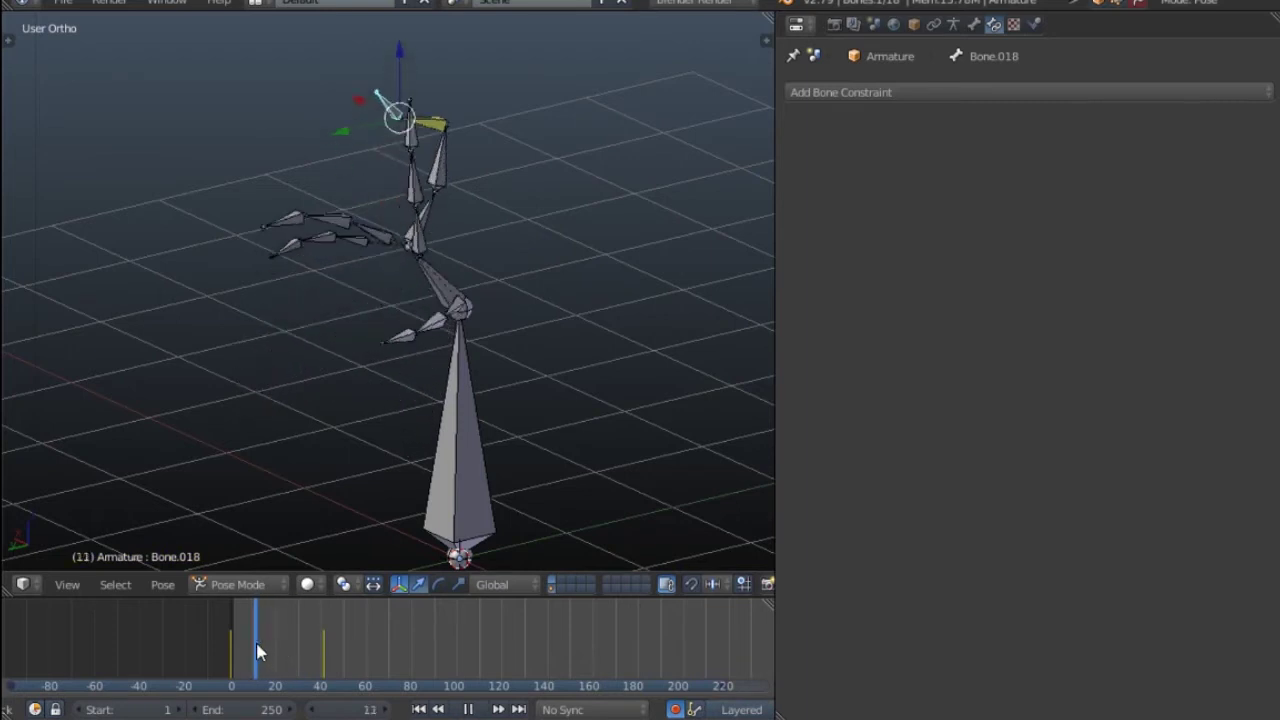
mouse_move(256, 650)
mouse_down()
mouse_move(316, 657)
mouse_move(276, 655)
mouse_up()
middle_drag(264, 515, 312, 377)
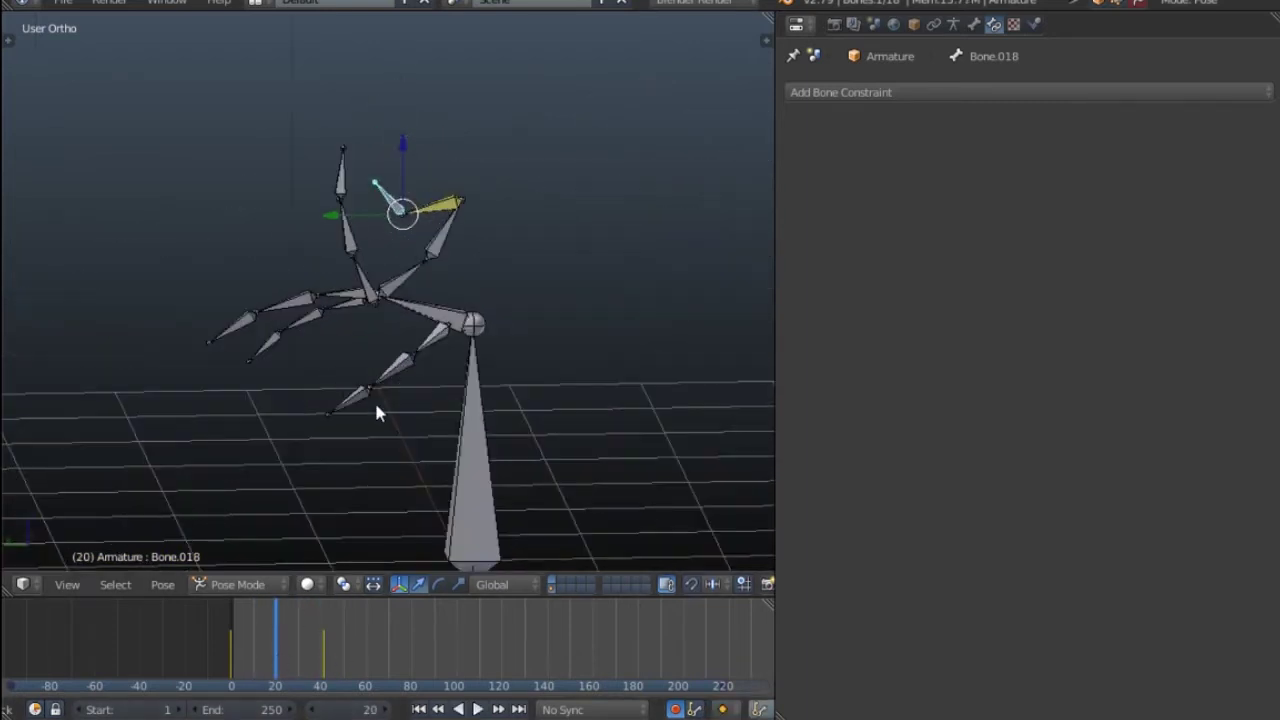
key(KP_3)
key(g)
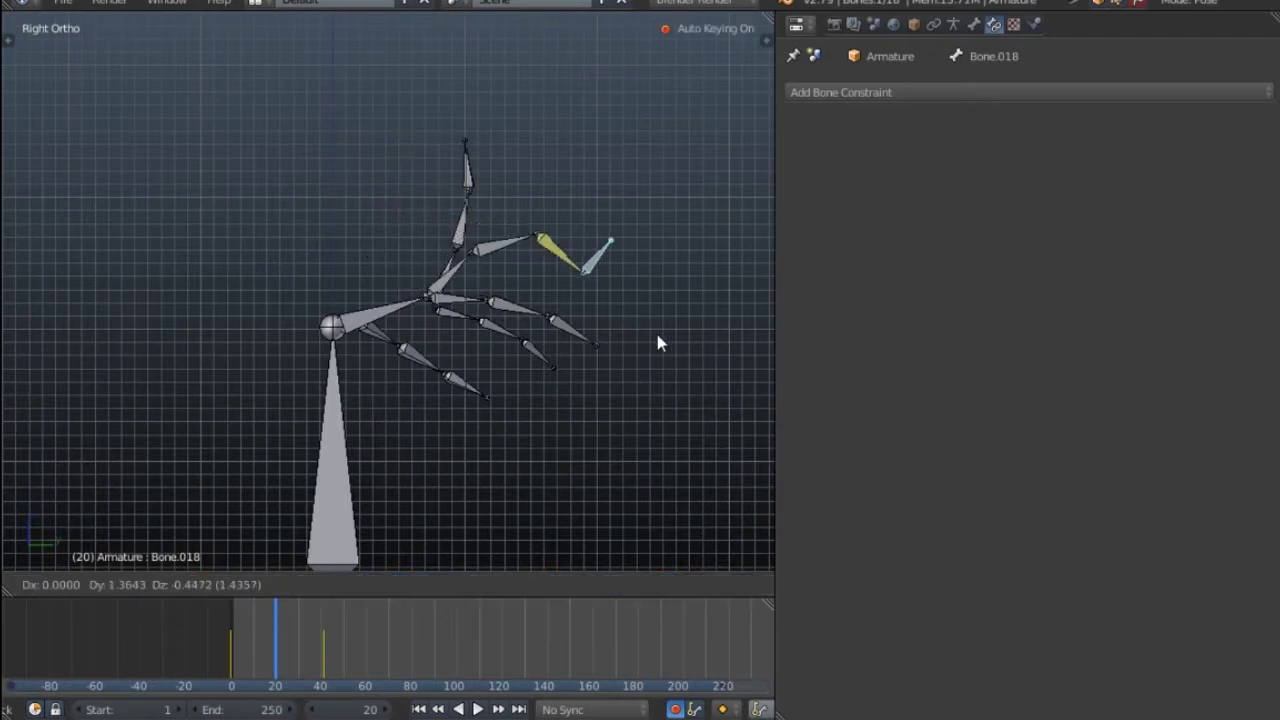
click(643, 359)
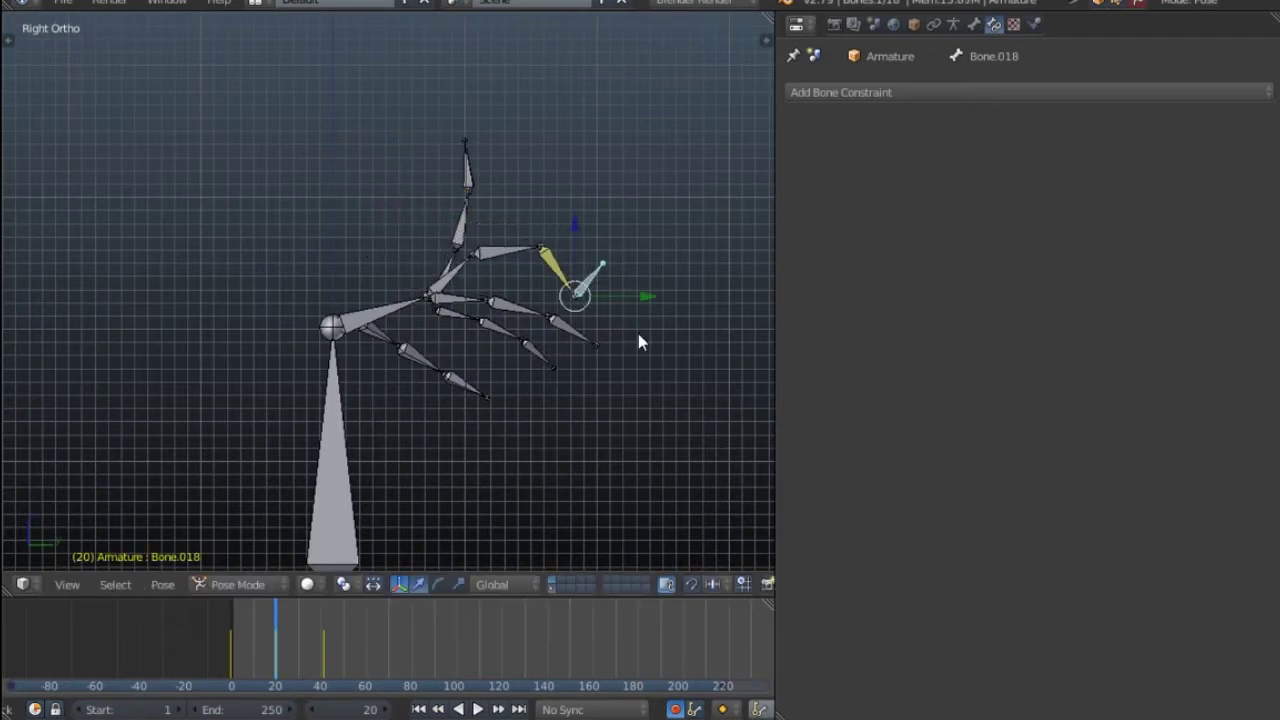
At frame 30, reposition the control bone beneath the palm to correct the middle finger's curl.
shift+middle_drag(536, 400, 488, 272)
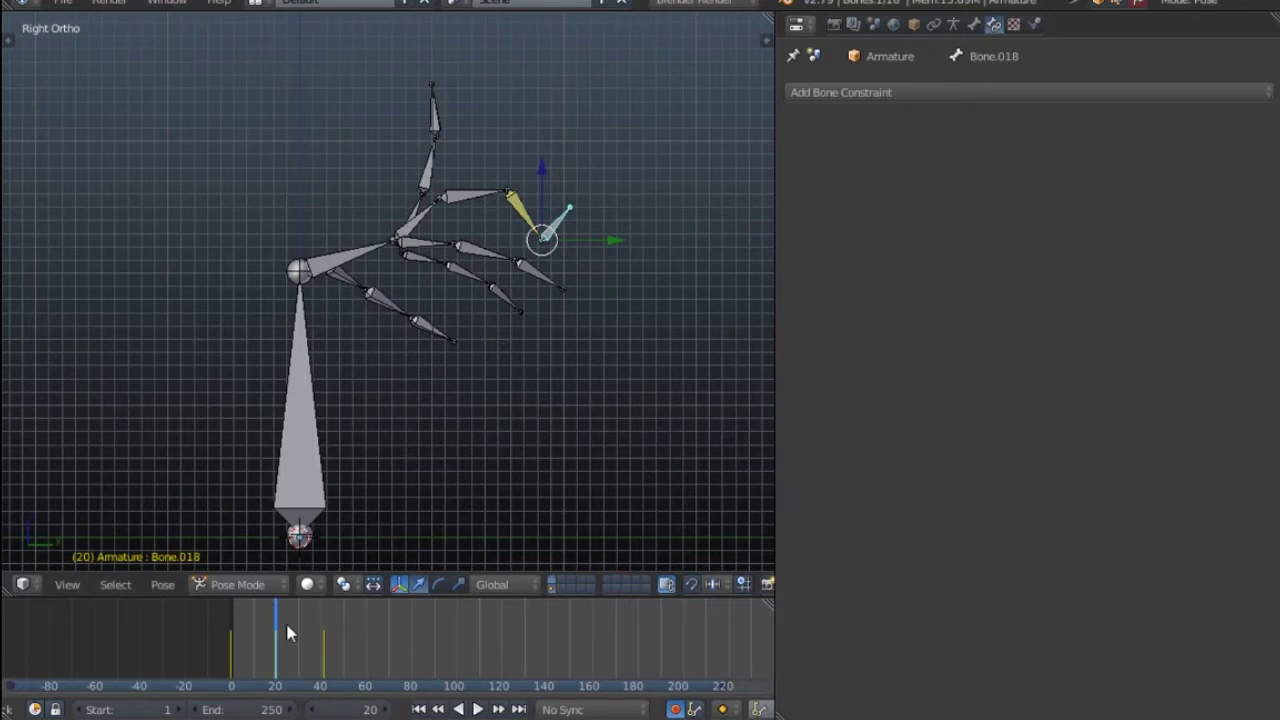
key(alt+a)
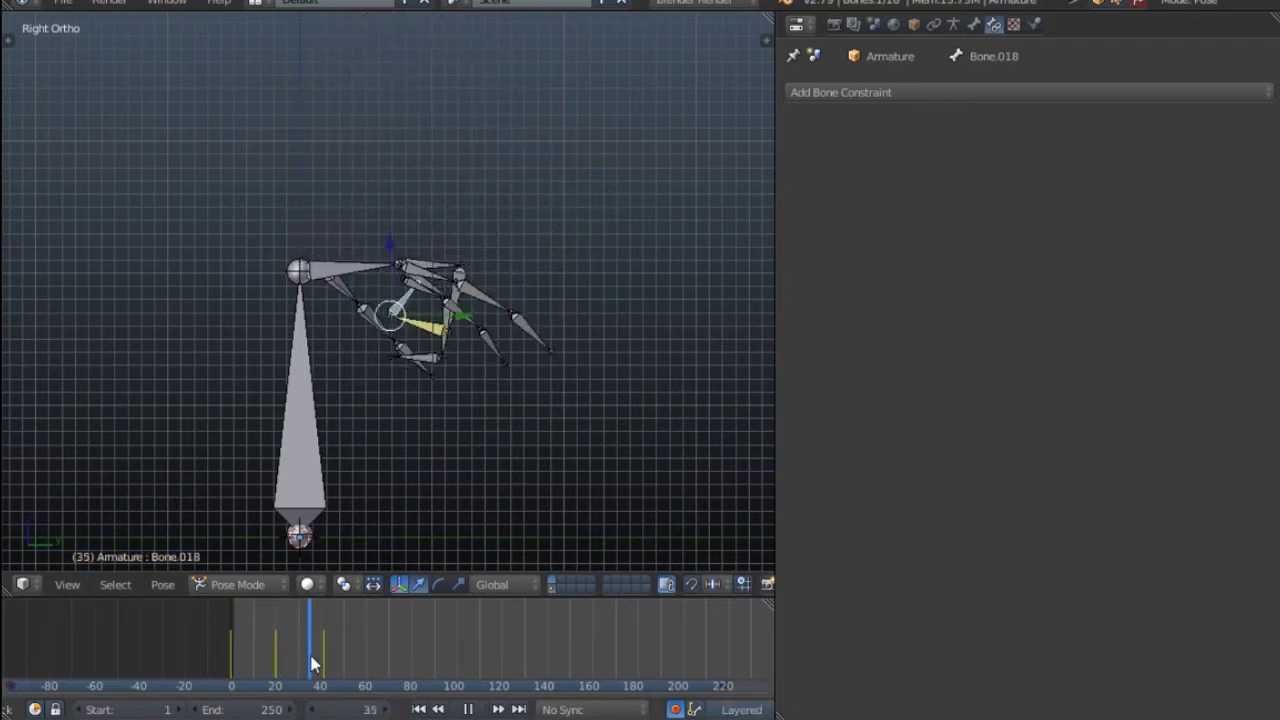
drag(330, 668, 302, 686)
key(g)
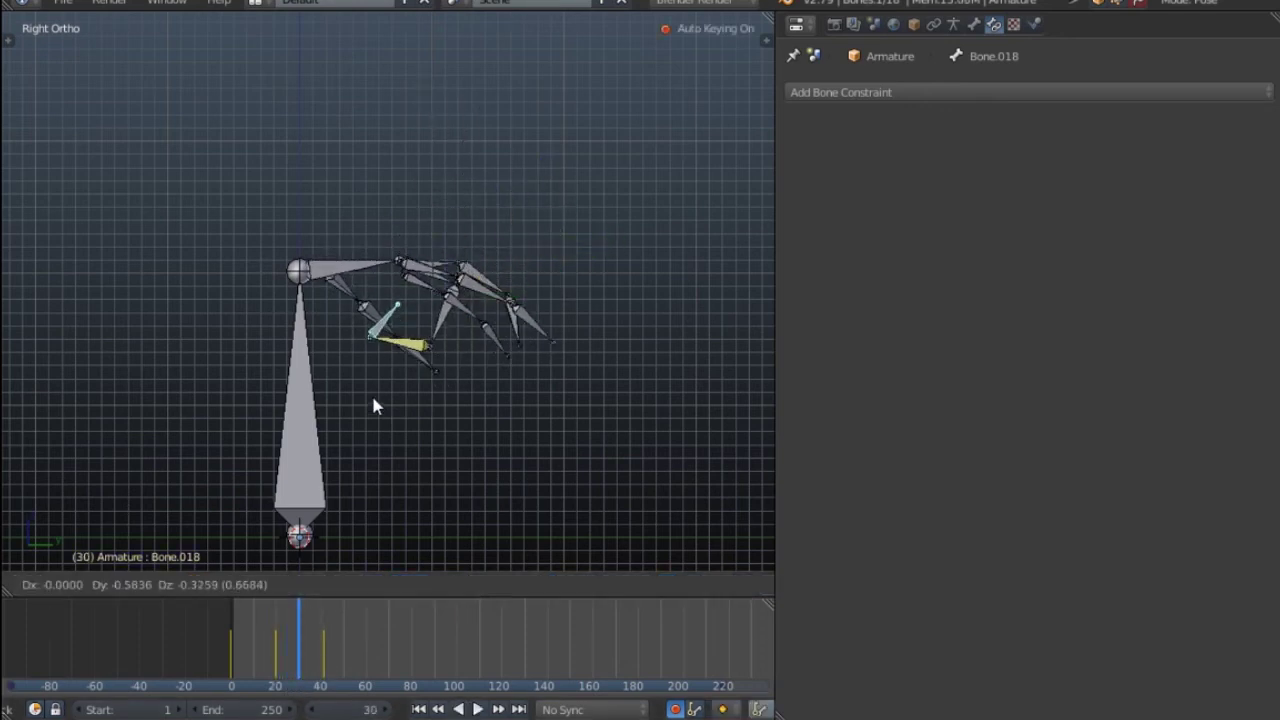
click(378, 379)
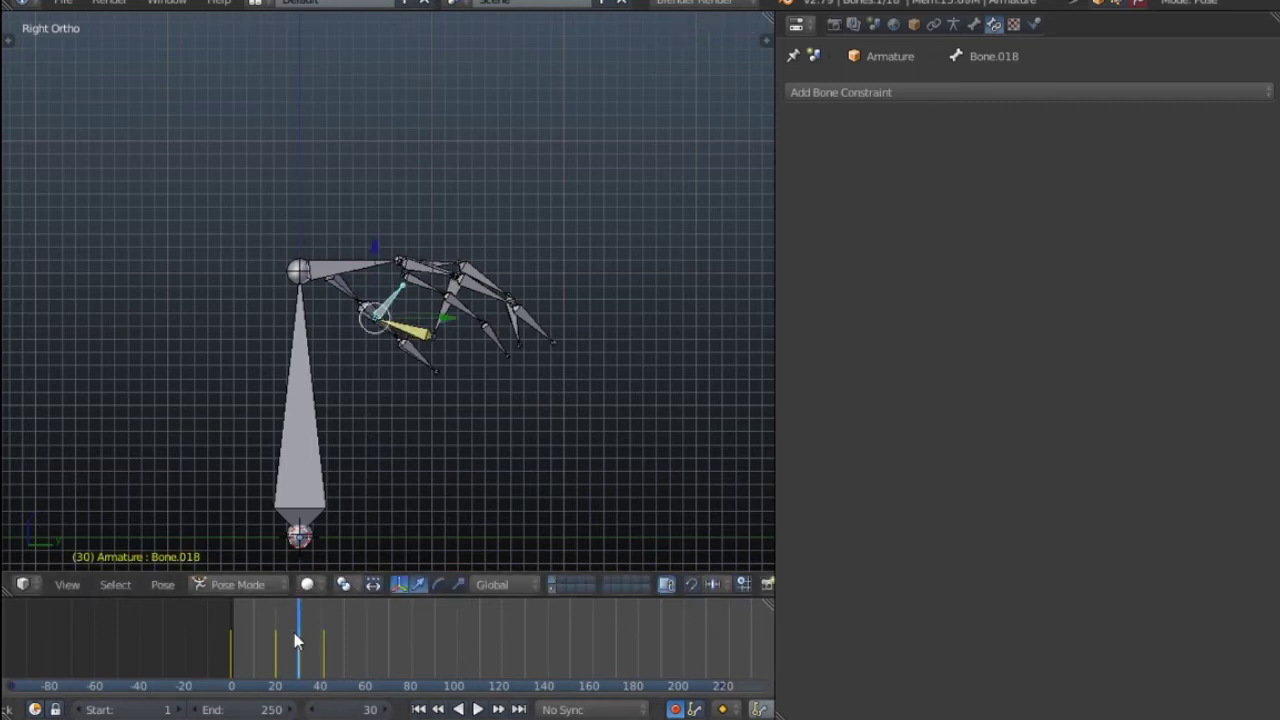
Scrub through the frames between 25 and 41 and examine the middle finger's motion from several angles.
mouse_move(296, 634)
mouse_down()
mouse_move(227, 628)
mouse_move(293, 633)
mouse_up()
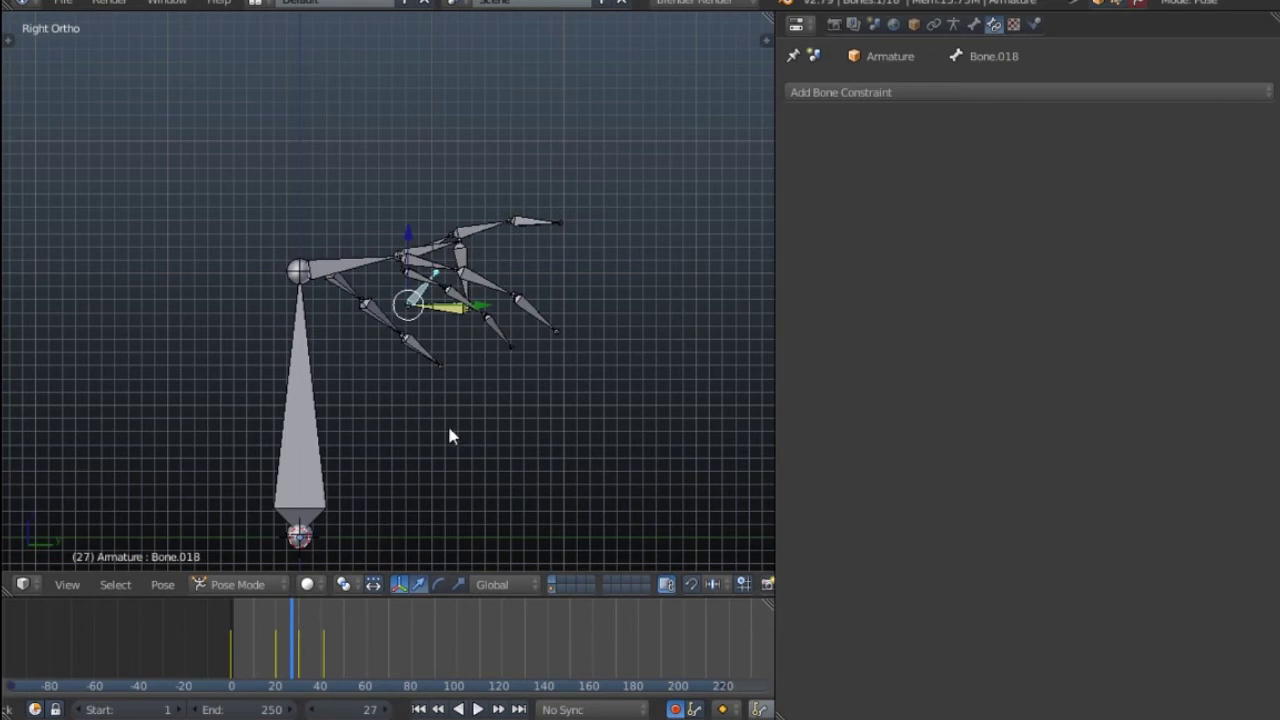
middle_drag(449, 436, 403, 373)
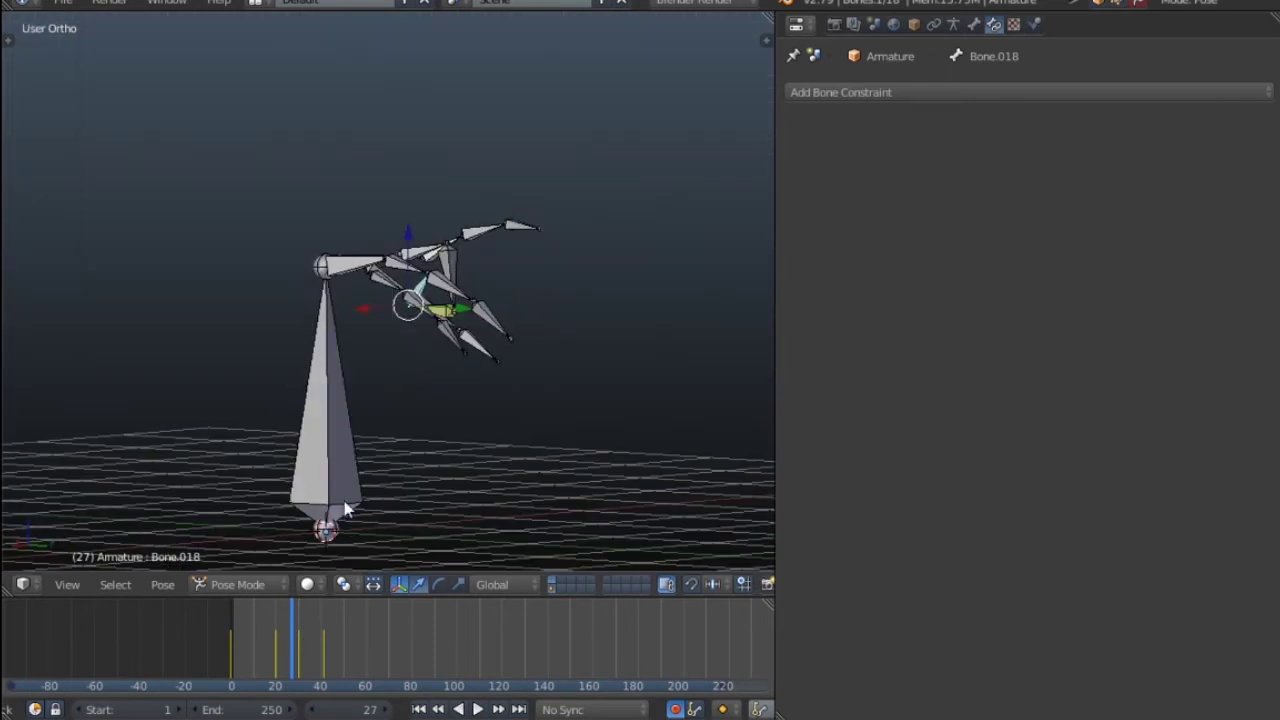
drag(285, 657, 325, 661)
middle_drag(380, 435, 432, 444)
drag(323, 612, 289, 634)
middle_drag(370, 395, 381, 358)
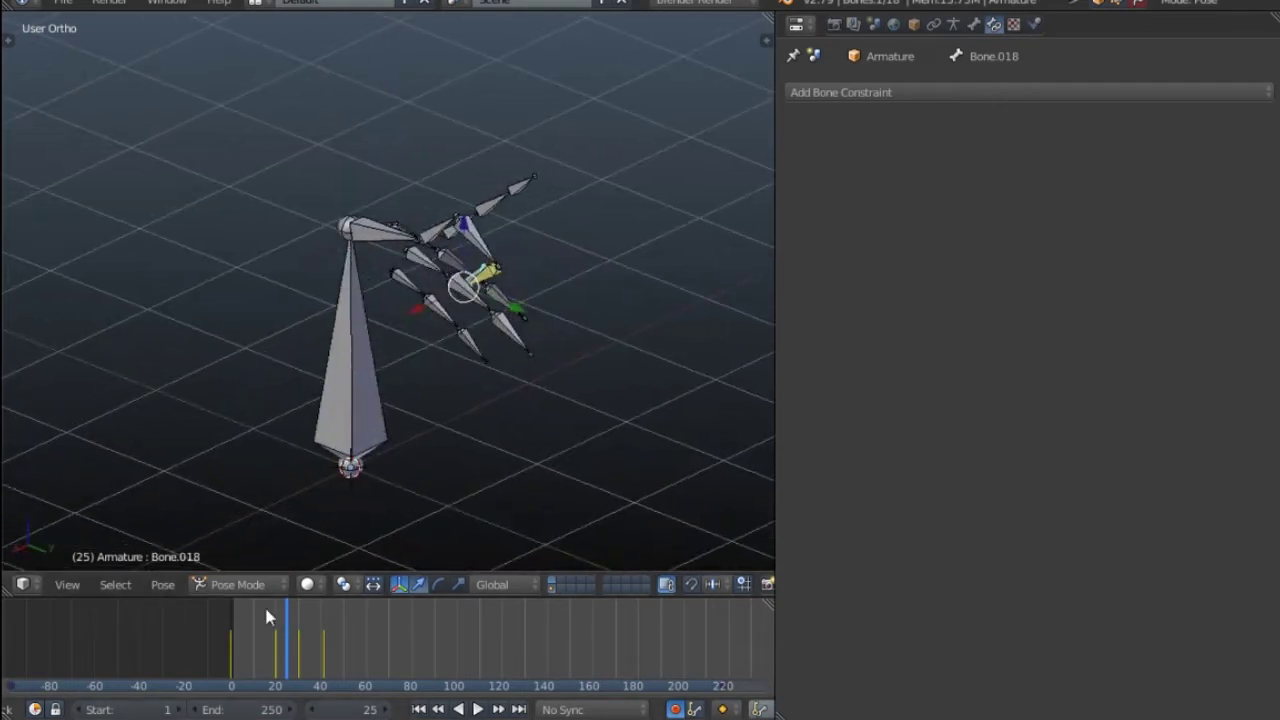
Play the animation from frame 0, examine the hand's motion from different angles, and stop playback.
drag(266, 617, 229, 615)
key(alt+a)
middle_drag(400, 256, 420, 312)
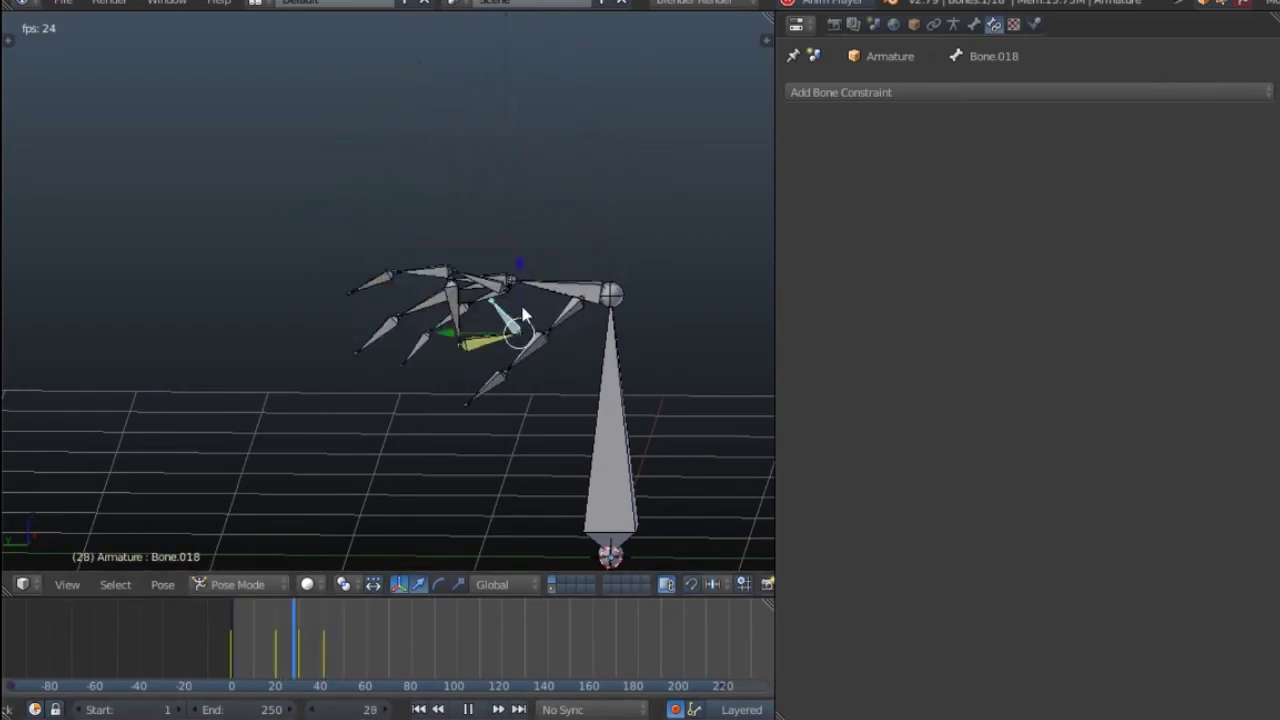
middle_drag(600, 240, 426, 345)
scroll(428, 342, down, 2)
key(Escape)
middle_drag(530, 296, 372, 293)
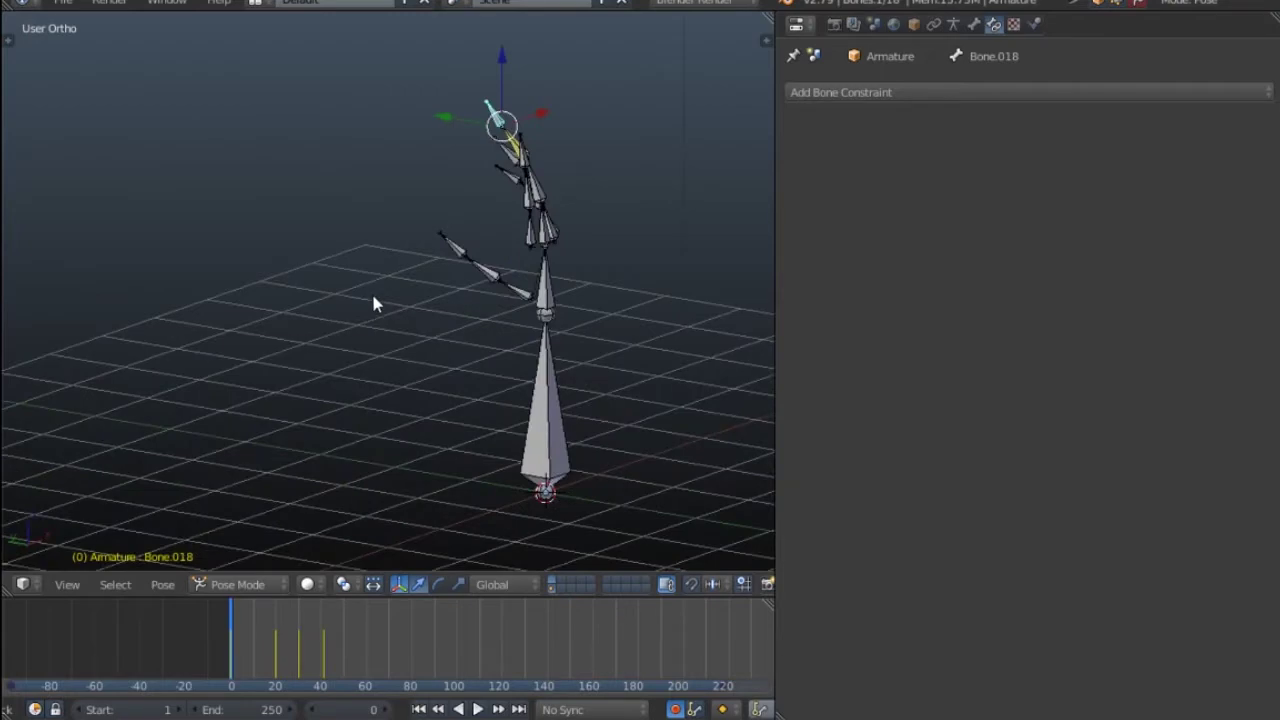
Turn off automatic keyframing and look over the bone constraints available for the control bone in the front view.
key(KP_1)
scroll(386, 262, down, 4)
scroll(443, 236, up, 5)
shift+middle_drag(414, 345, 348, 402)
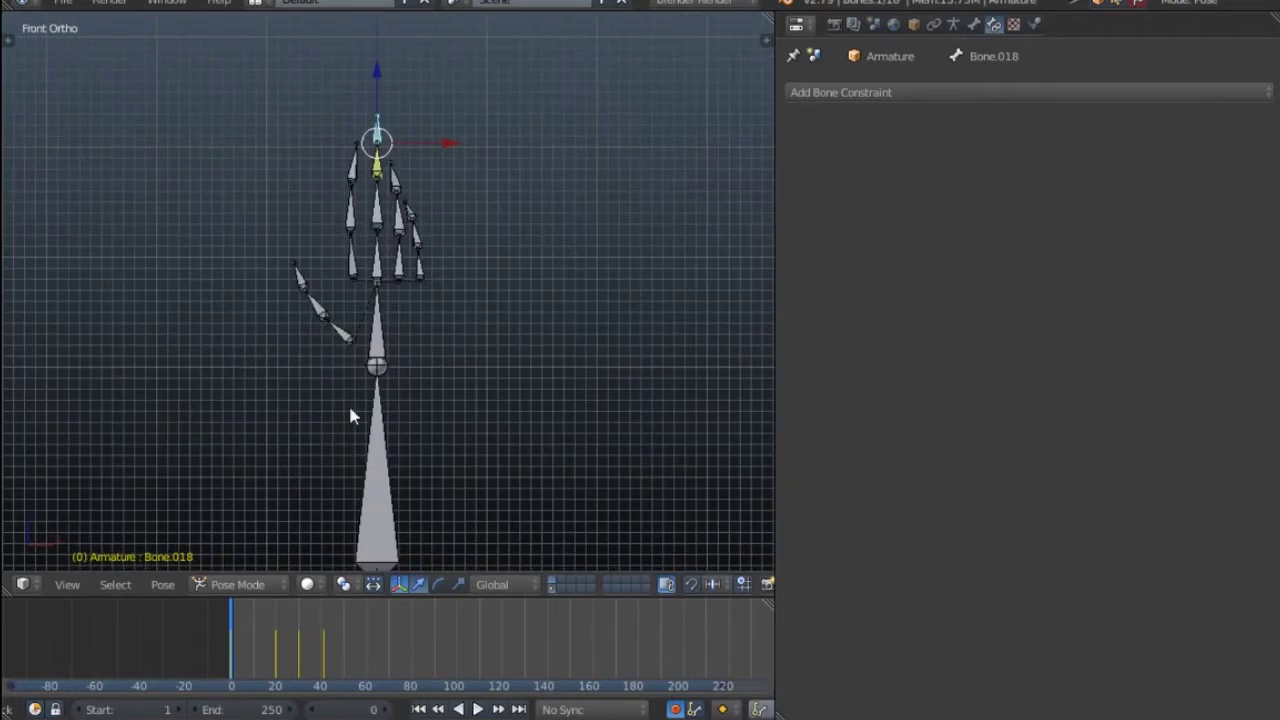
shift+middle_drag(547, 168, 566, 132)
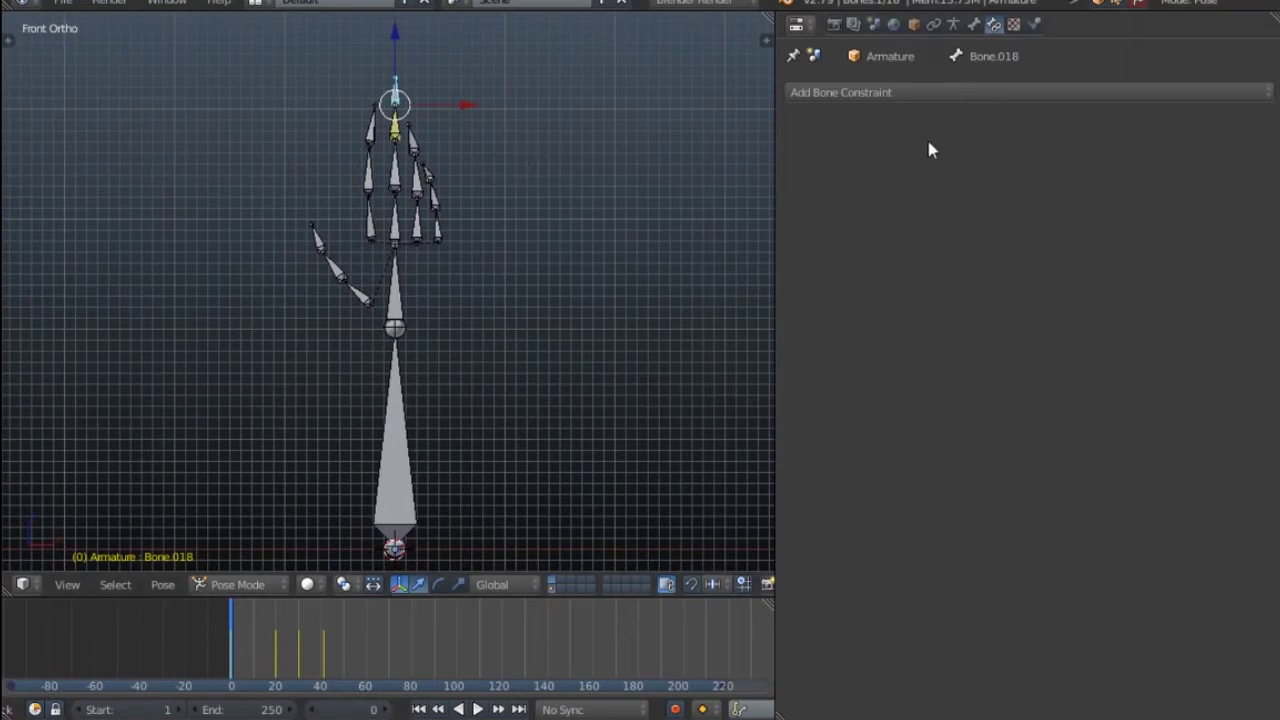
click(915, 92)
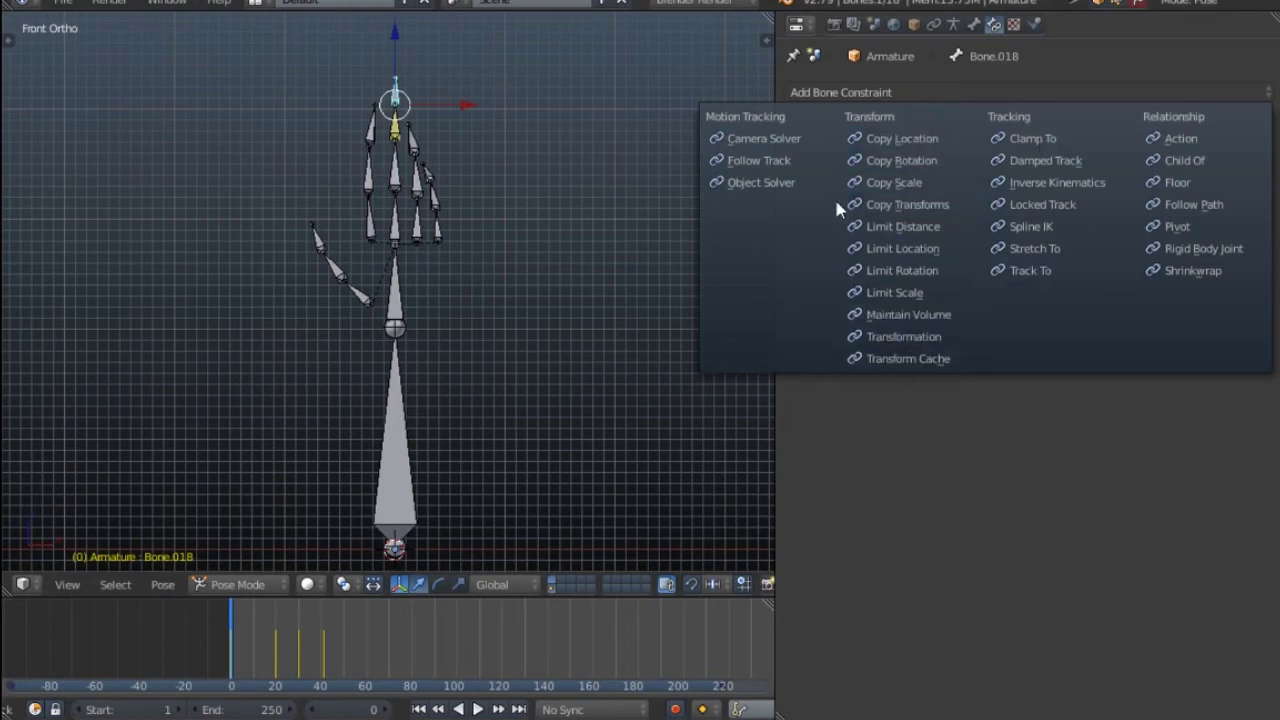
click(900, 138)
Show the control bone's location, rotation and scale values with their transform locks beside the front view.
click(767, 39)
scroll(661, 327, up, 10)
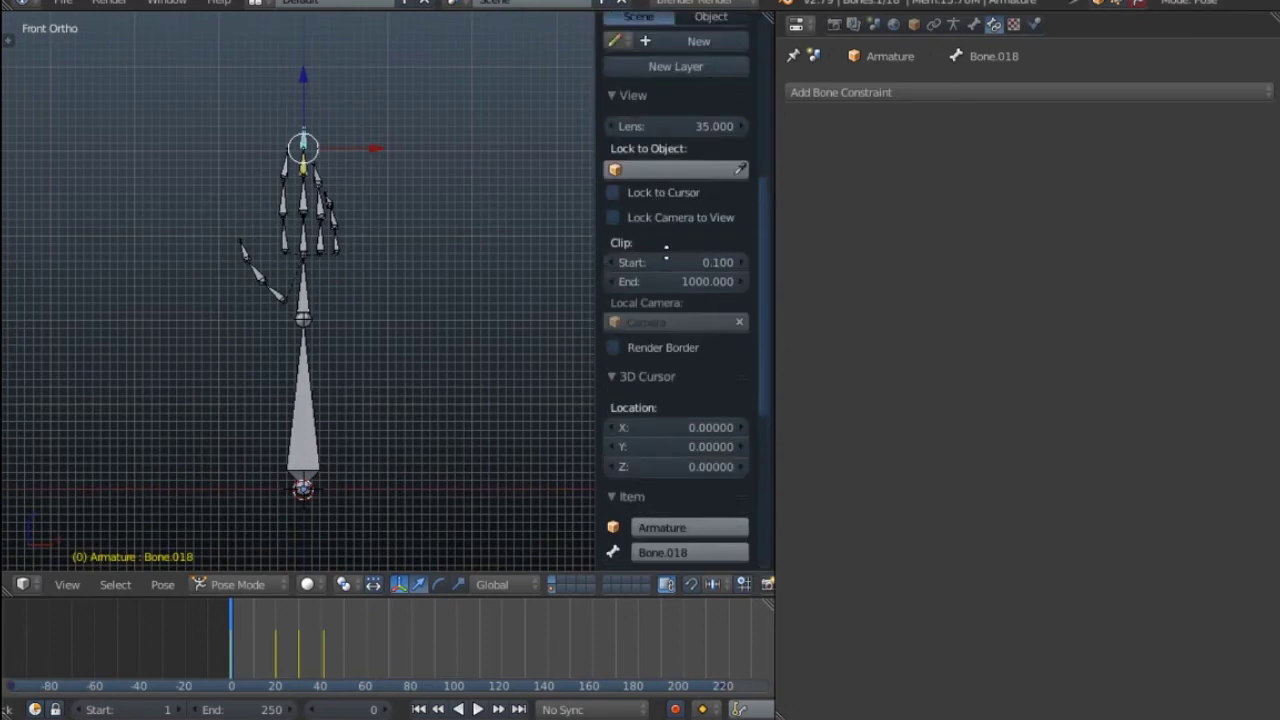
shift+middle_drag(376, 253, 390, 227)
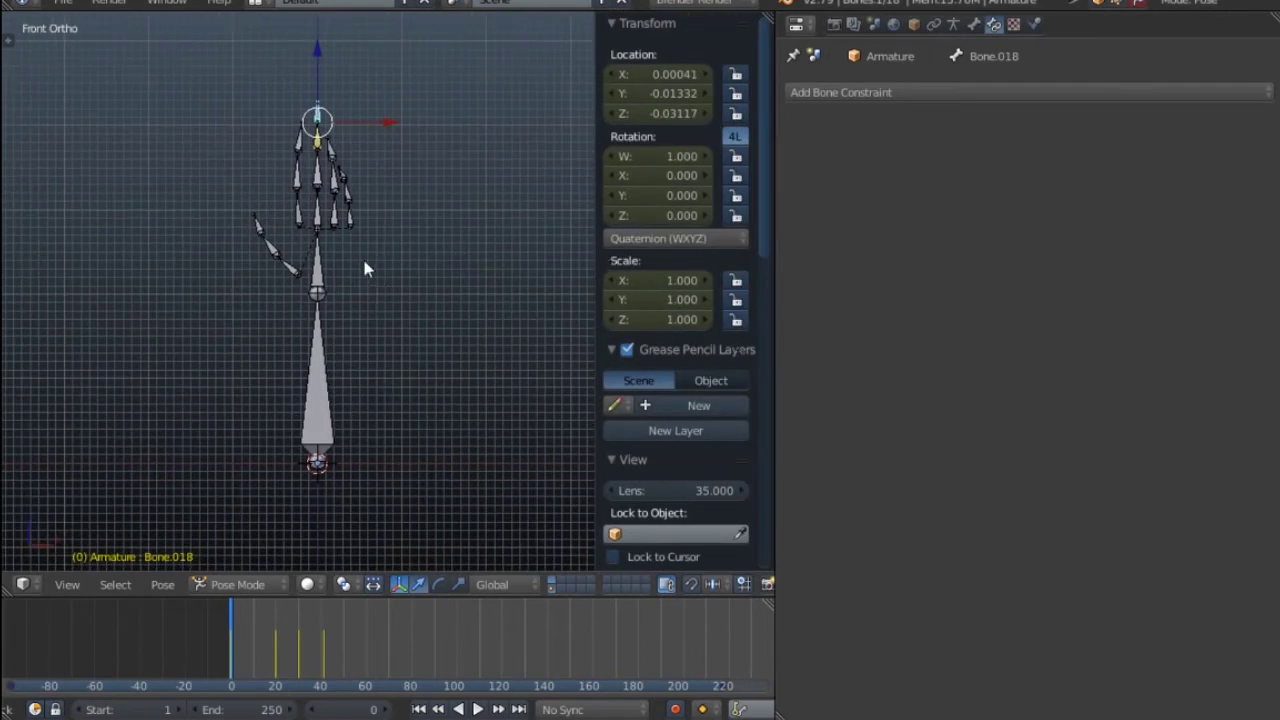
scroll(316, 216, up, 3)
scroll(311, 214, down, 2)
shift+middle_drag(307, 256, 329, 329)
scroll(350, 333, down, 1)
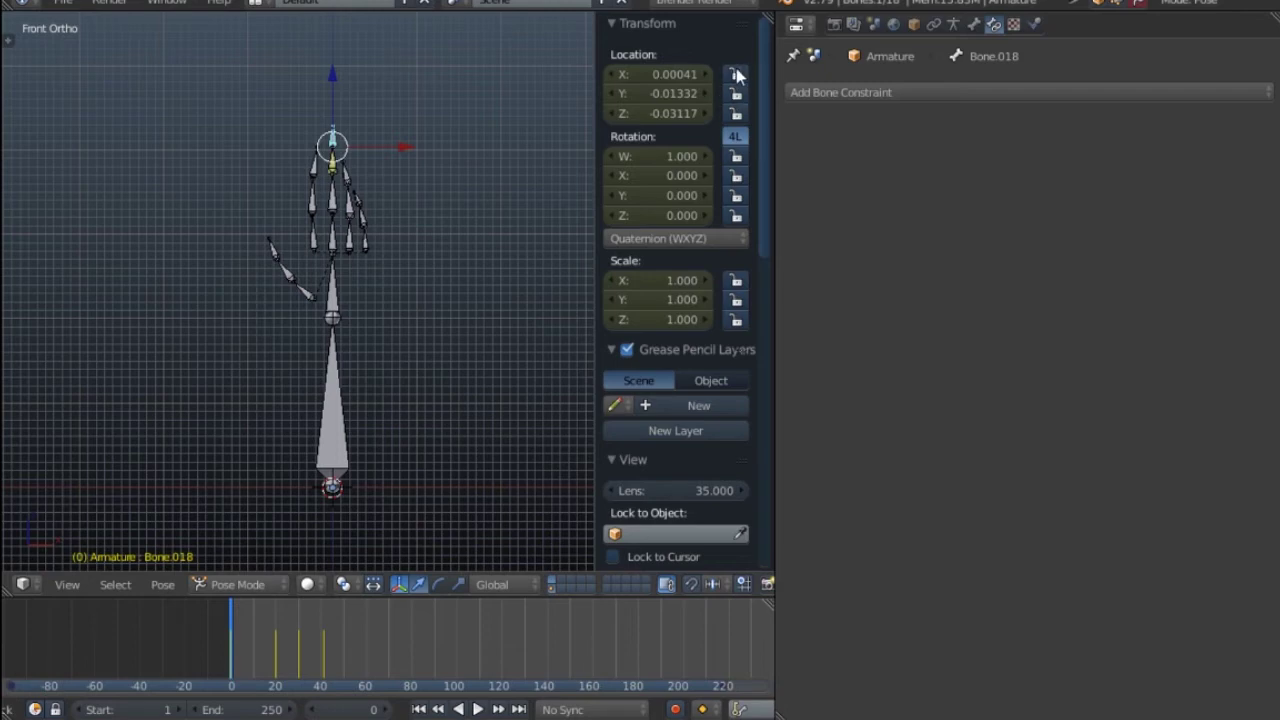
shift+middle_drag(304, 162, 309, 194)
shift+middle_drag(361, 259, 381, 184)
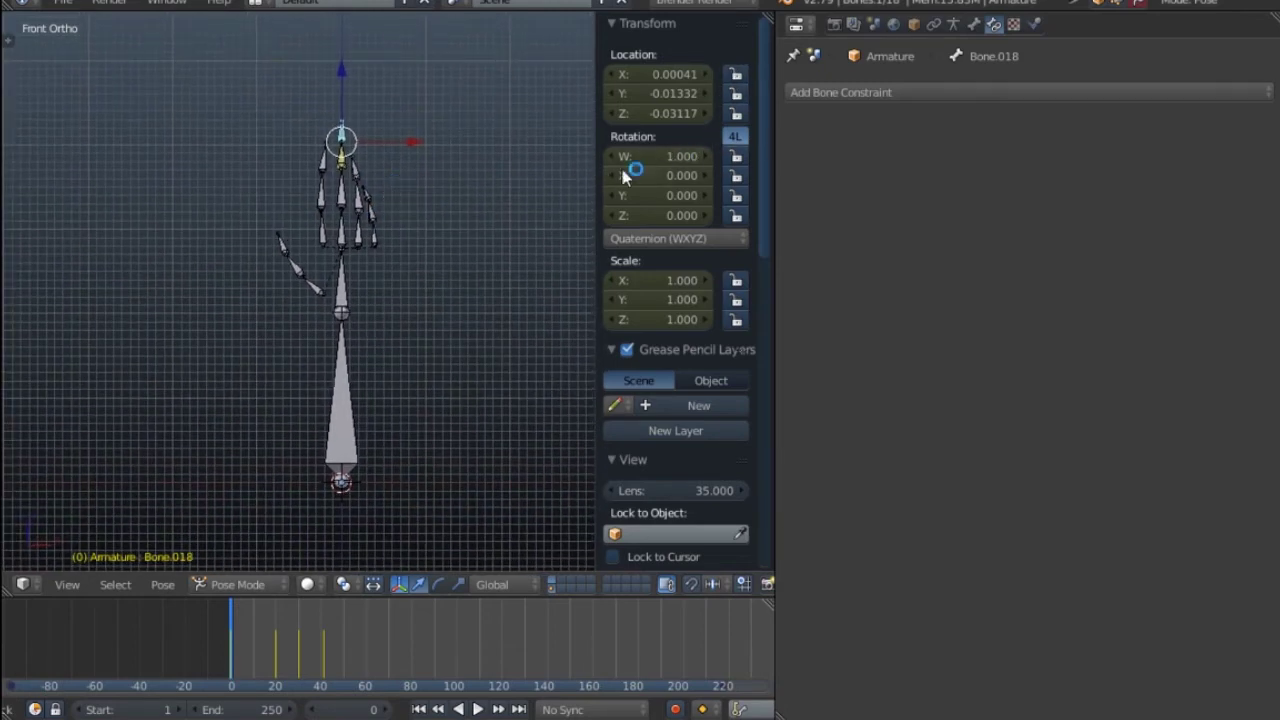
Select the forearm bone and lock its X location.
click(736, 75)
middle_drag(250, 360, 340, 375)
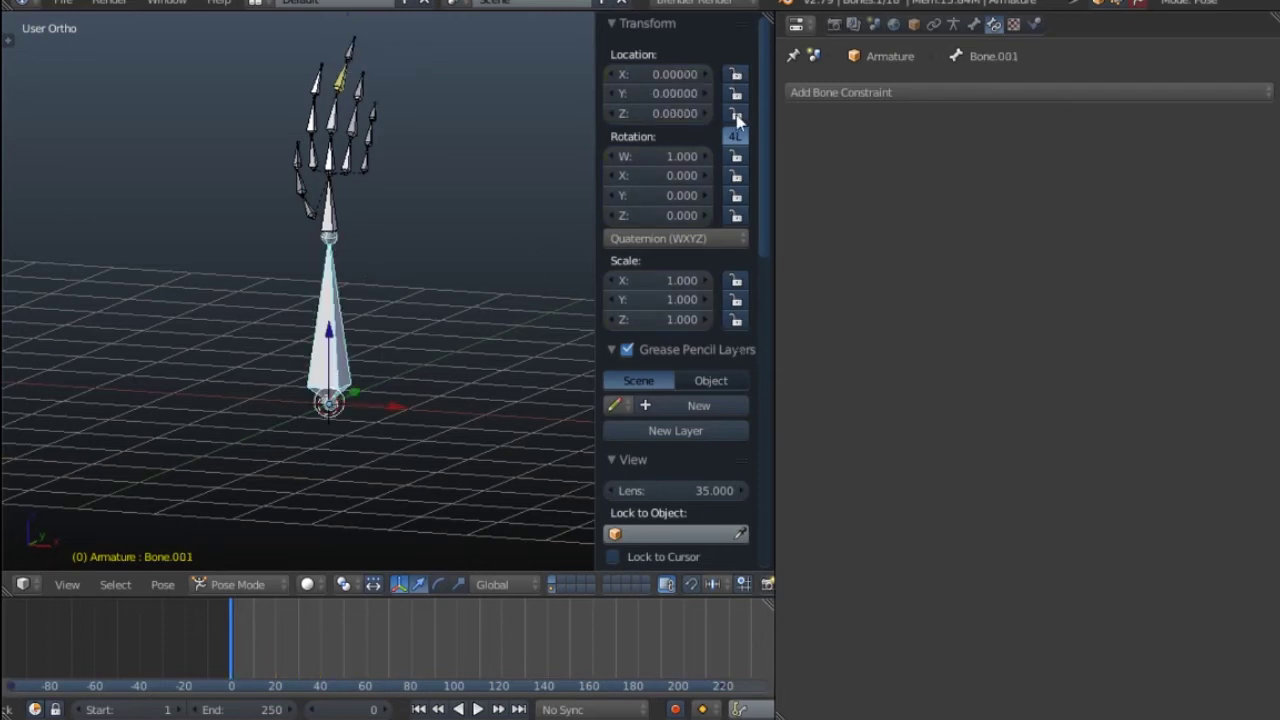
click(736, 75)
Try moving the forearm bone freely and along the global X axis while its X location is locked.
middle_drag(250, 300, 344, 358)
key(g)
right_click(252, 290)
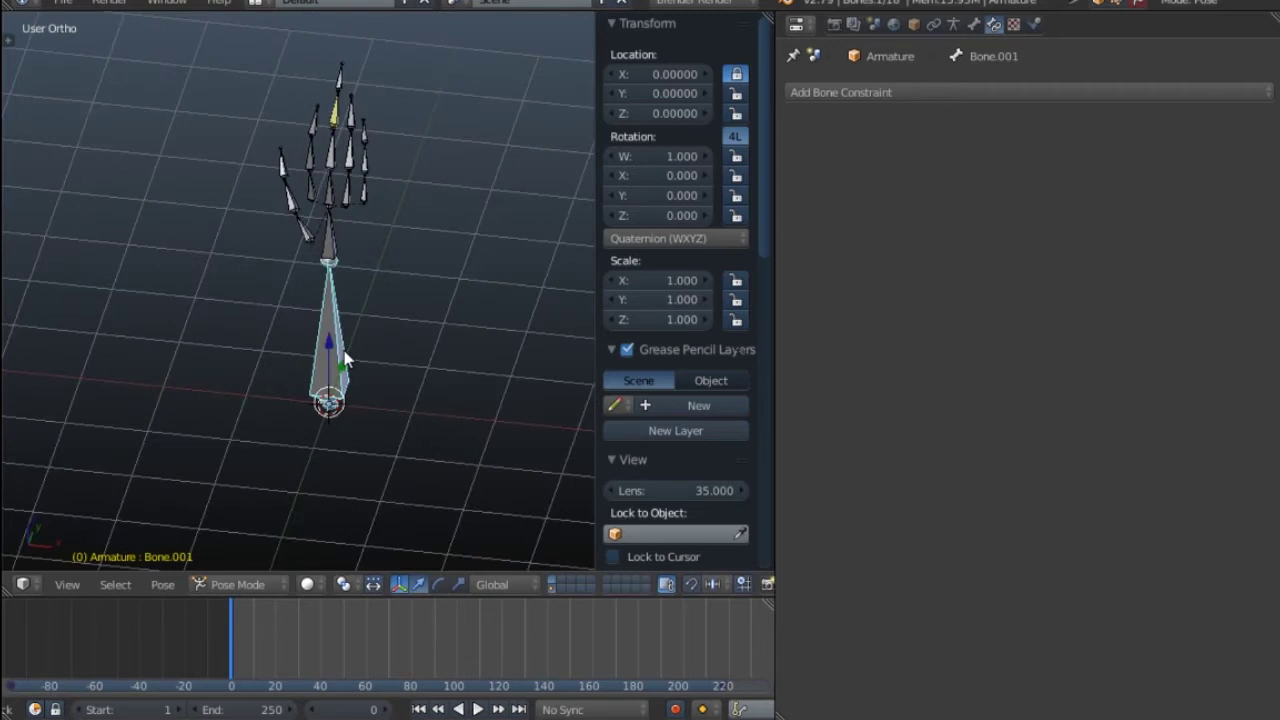
key(g)
key(x)
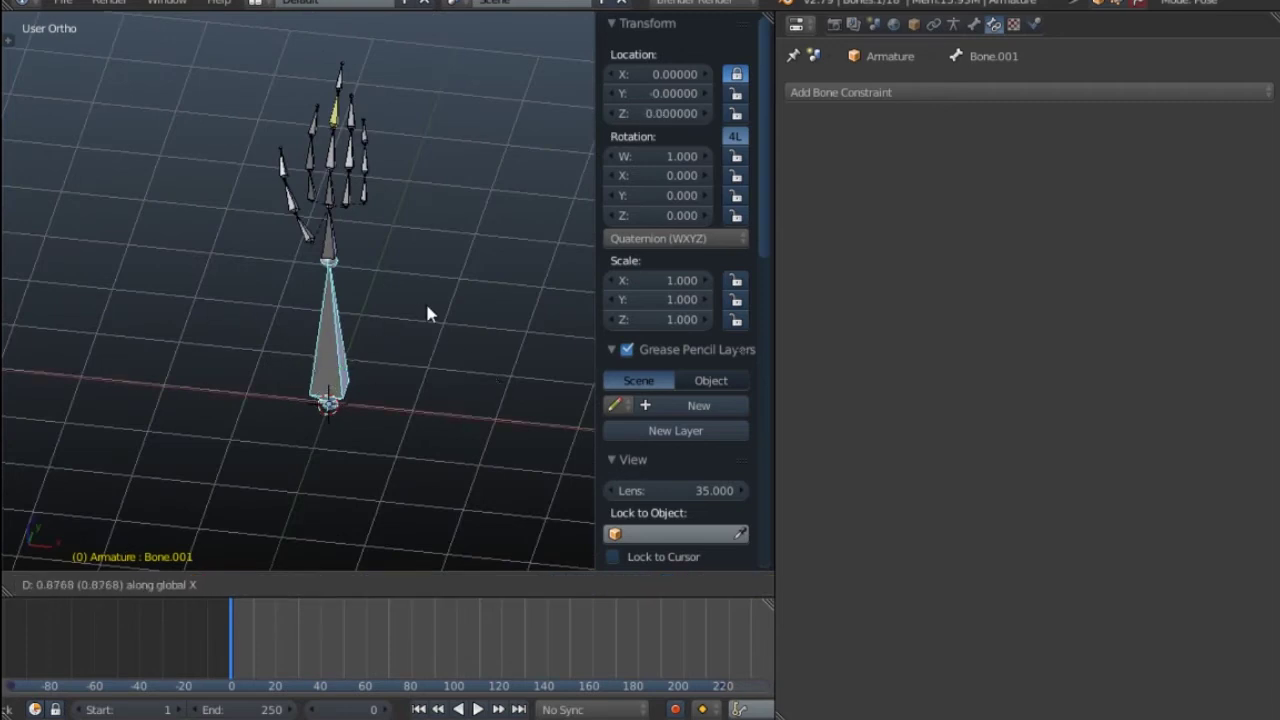
right_click(342, 350)
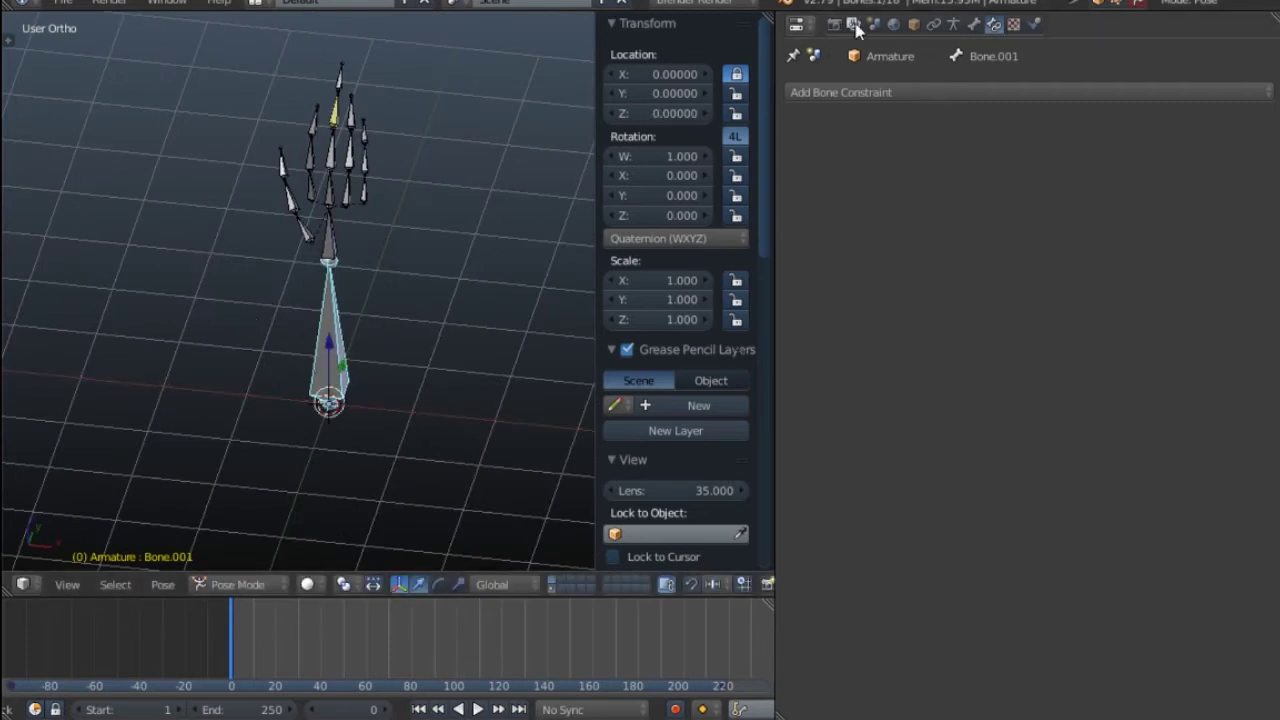
Lock the forearm bone's Y location as well and try moving the bone.
middle_drag(421, 205, 925, 119)
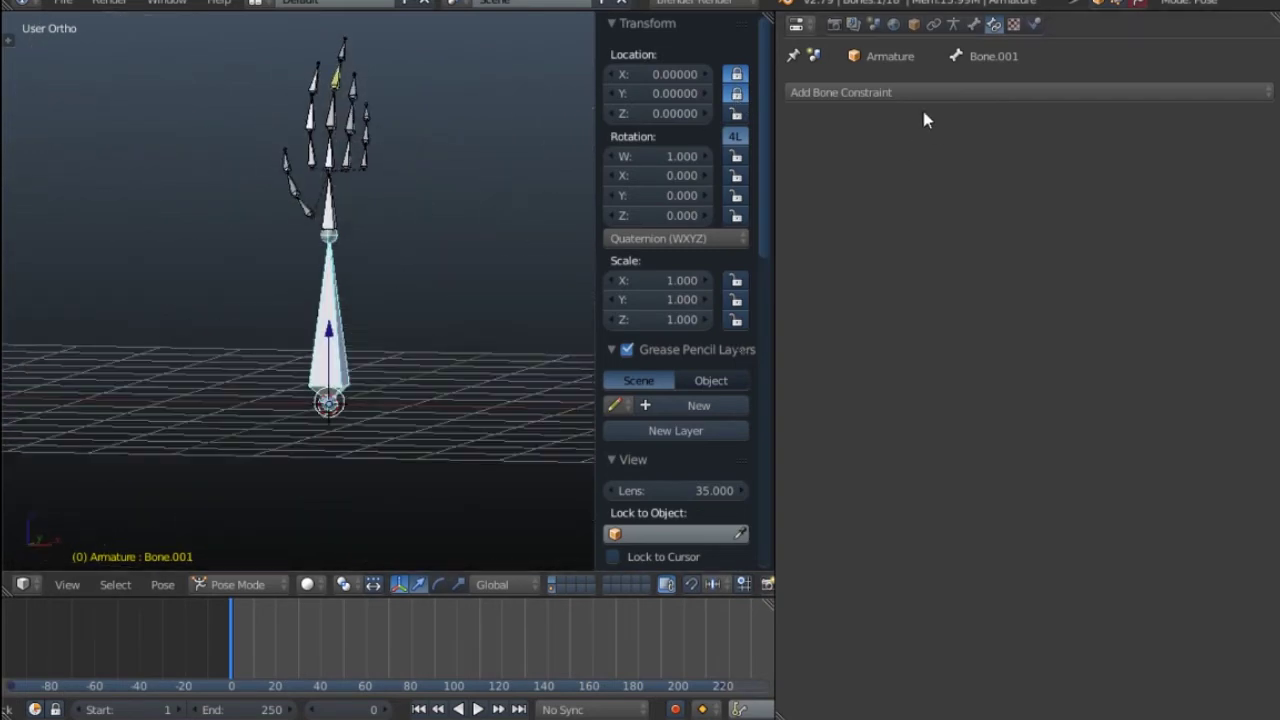
key(g)
middle_drag(530, 180, 338, 217)
right_click(422, 233)
Try moving the forearm bone with only X and Z location locked, and lock all three location axes.
key(g)
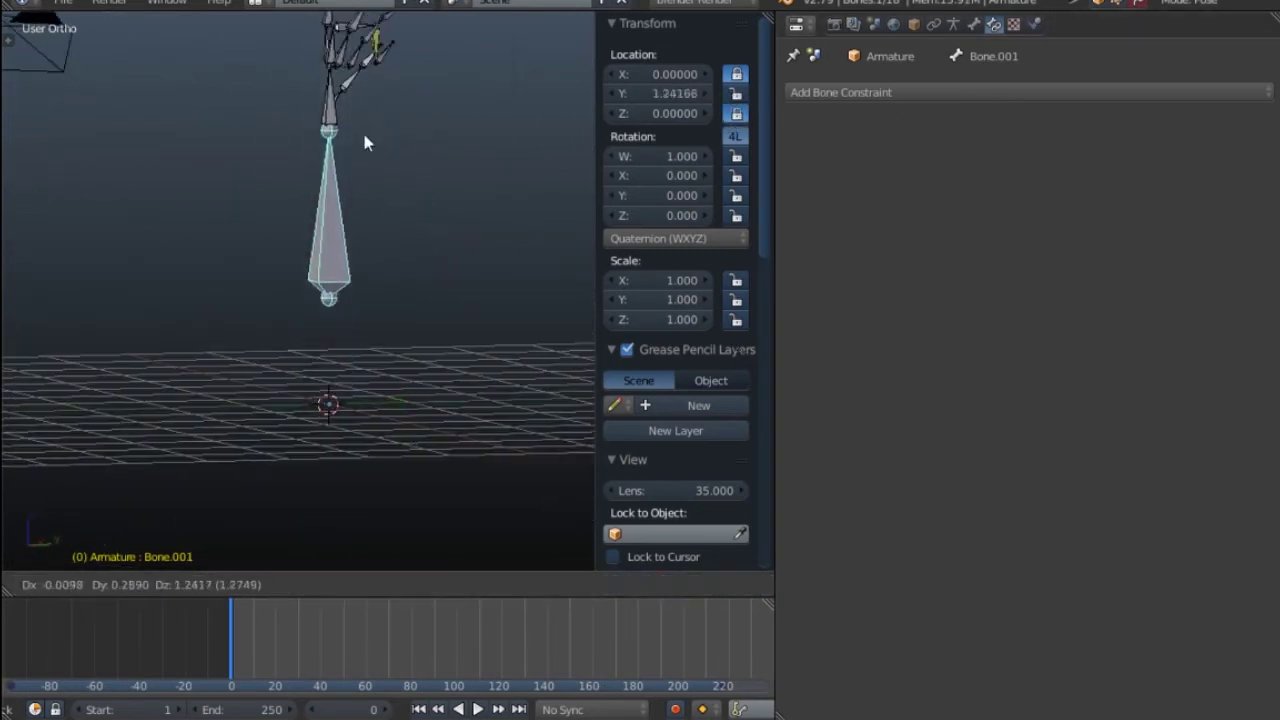
right_click(436, 216)
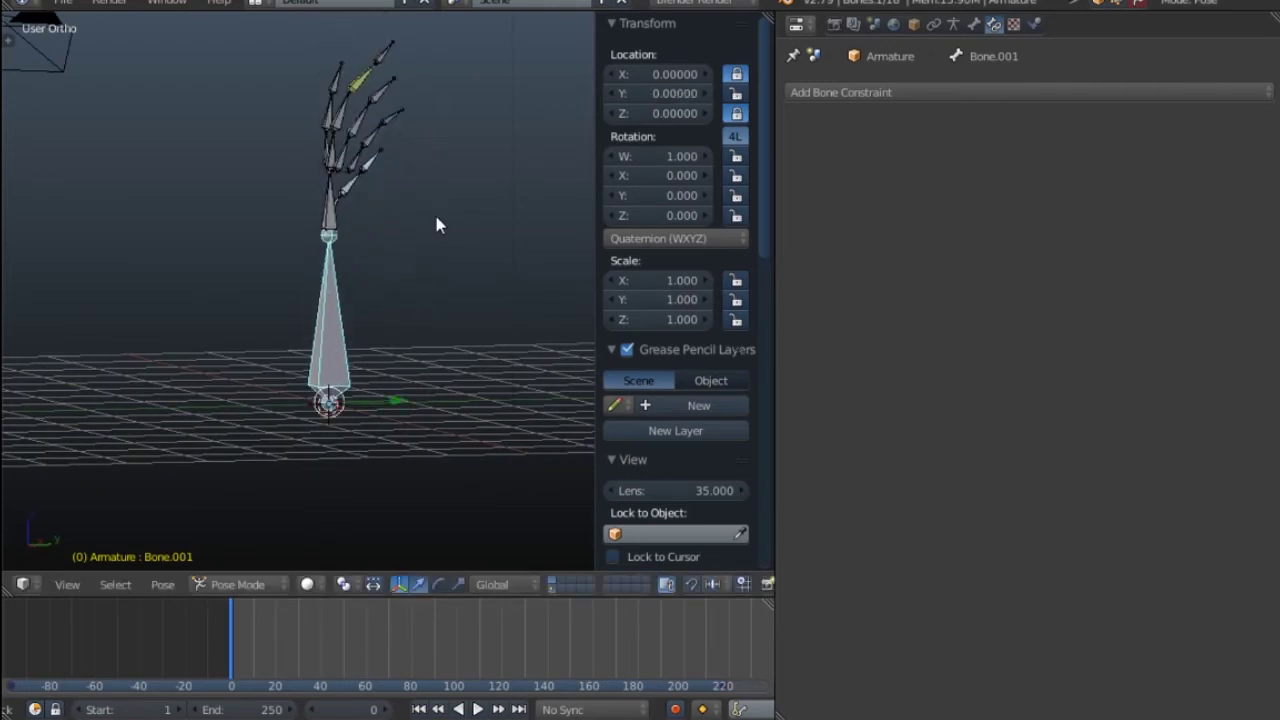
middle_drag(436, 216, 522, 277)
key(g)
right_click(400, 284)
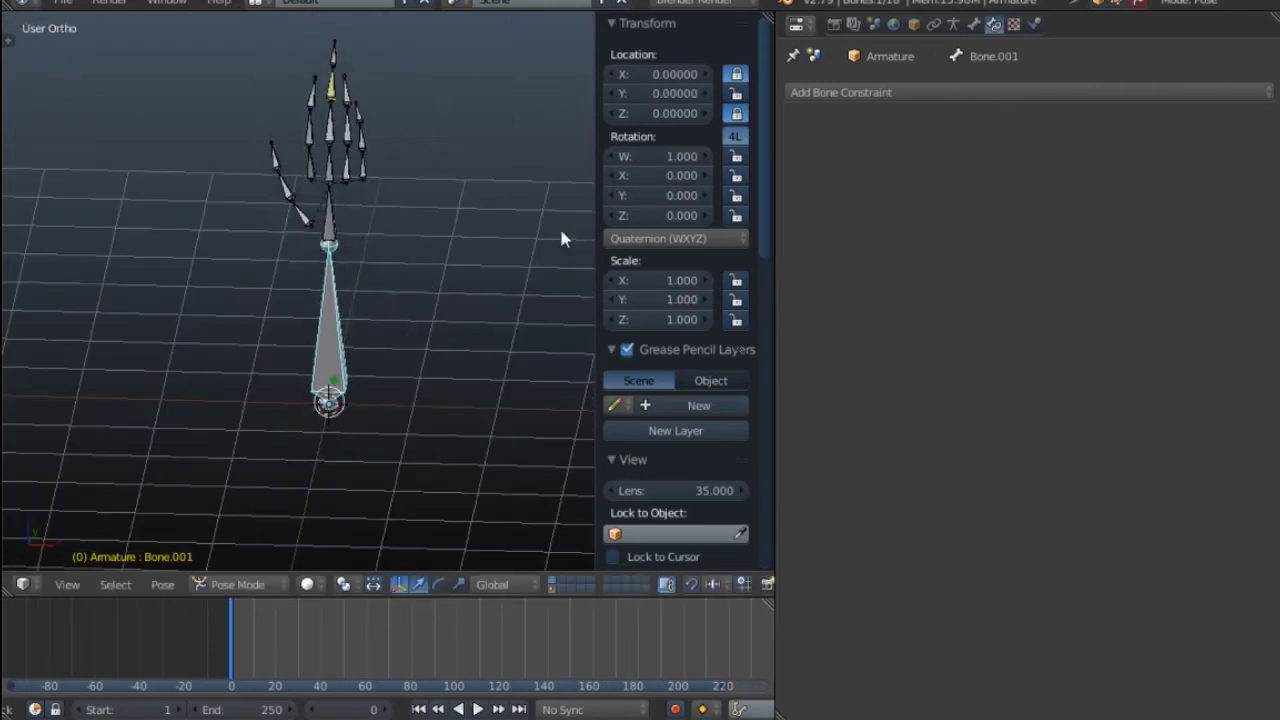
middle_drag(245, 265, 320, 222)
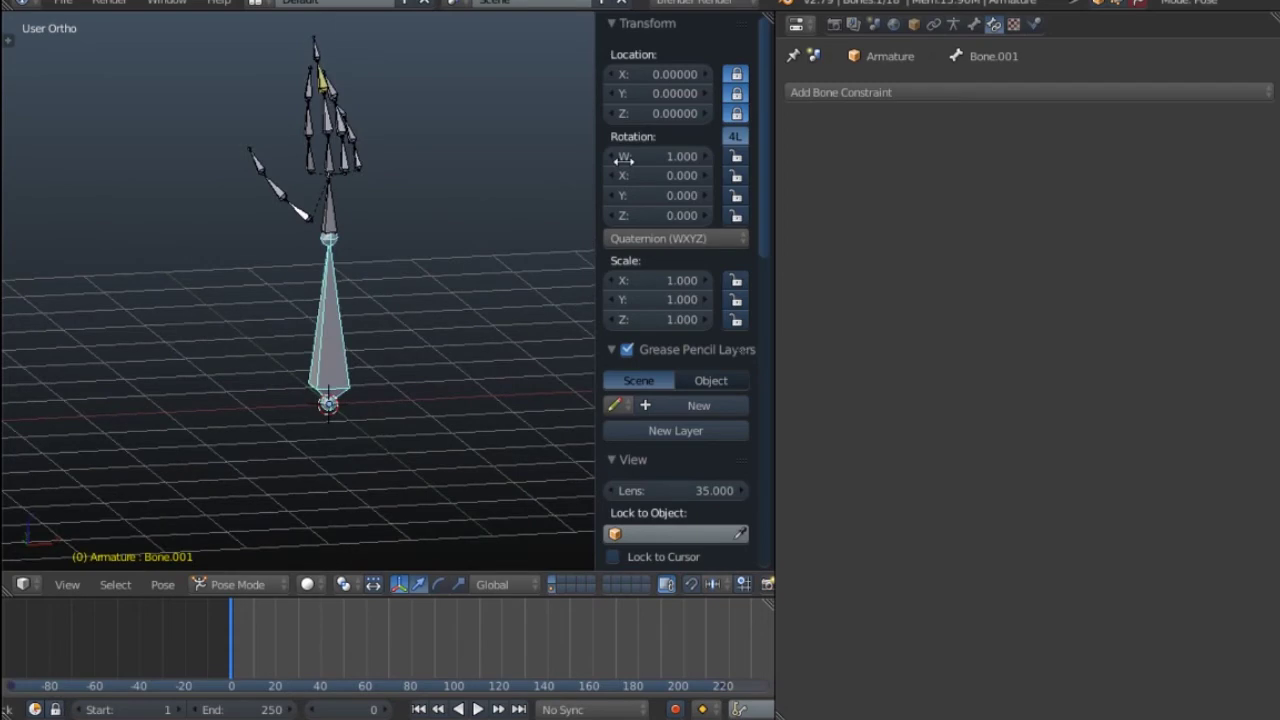
Select the thumb's base bone and try moving it away from the palm from different view angles.
scroll(295, 225, up, 4)
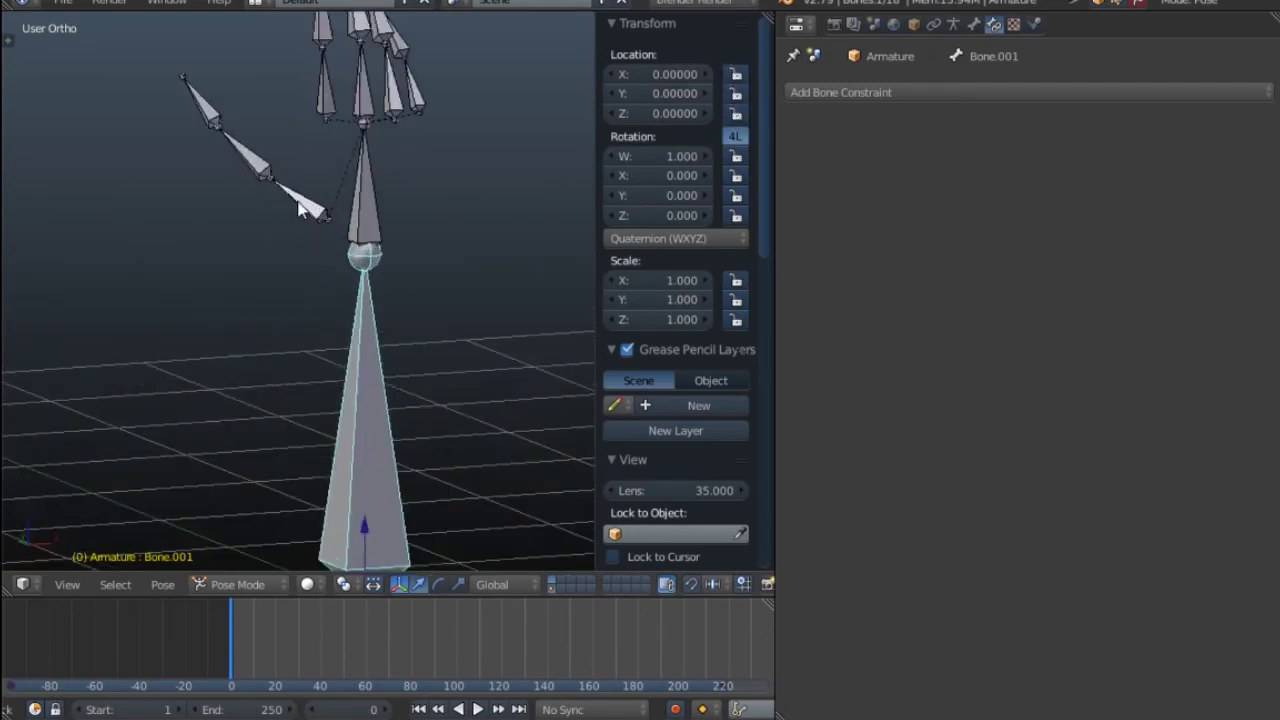
right_click(306, 208)
mouse_move(310, 212)
middle_down()
mouse_move(327, 256)
mouse_move(335, 215)
middle_up()
key(g)
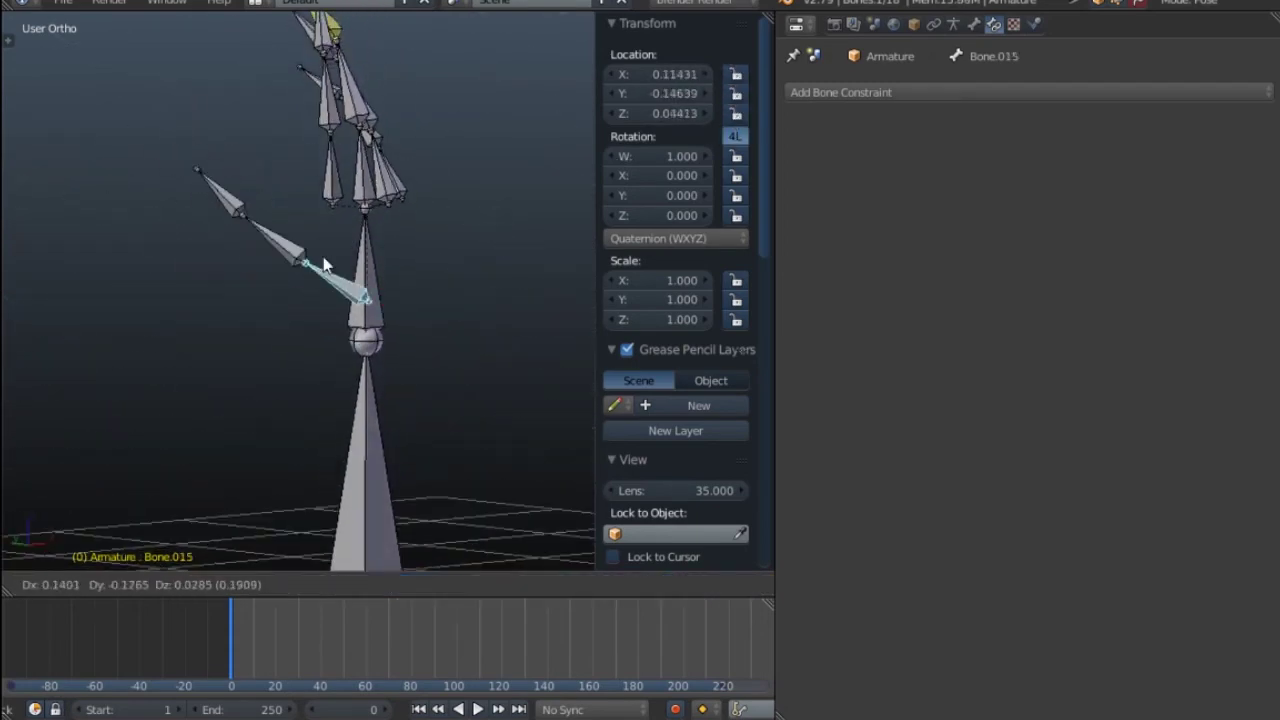
right_click(302, 288)
scroll(302, 288, down, 2)
mouse_move(303, 290)
middle_down()
mouse_move(320, 317)
mouse_move(300, 323)
mouse_move(309, 336)
mouse_move(320, 297)
middle_up()
key(g)
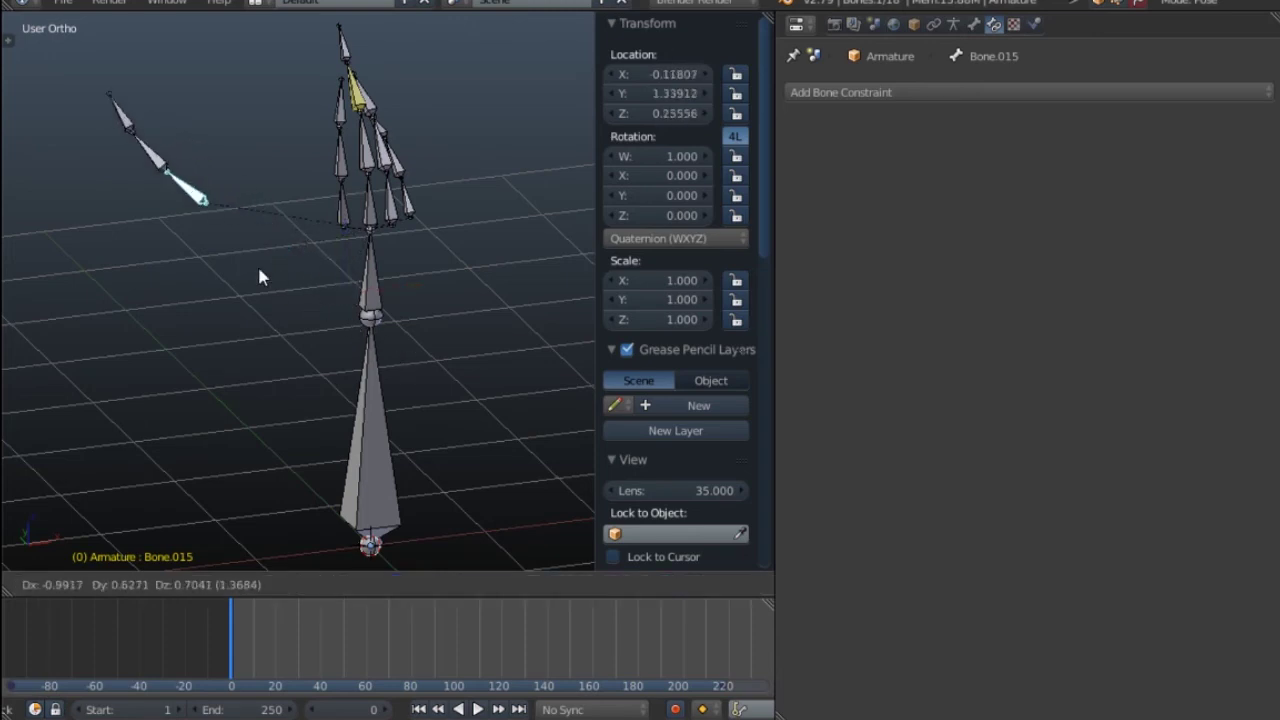
right_click(130, 205)
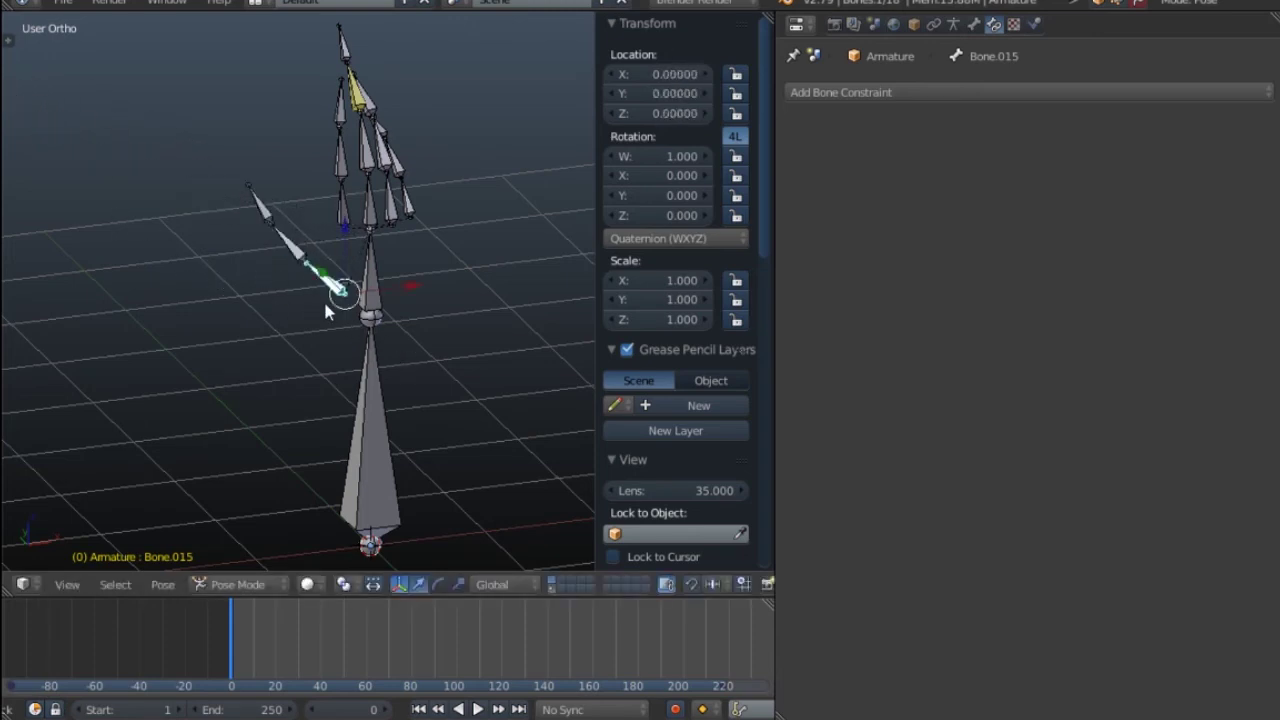
Lock the X, Y and Z location of the thumb's base bone and try rotating it.
click(737, 75)
click(736, 93)
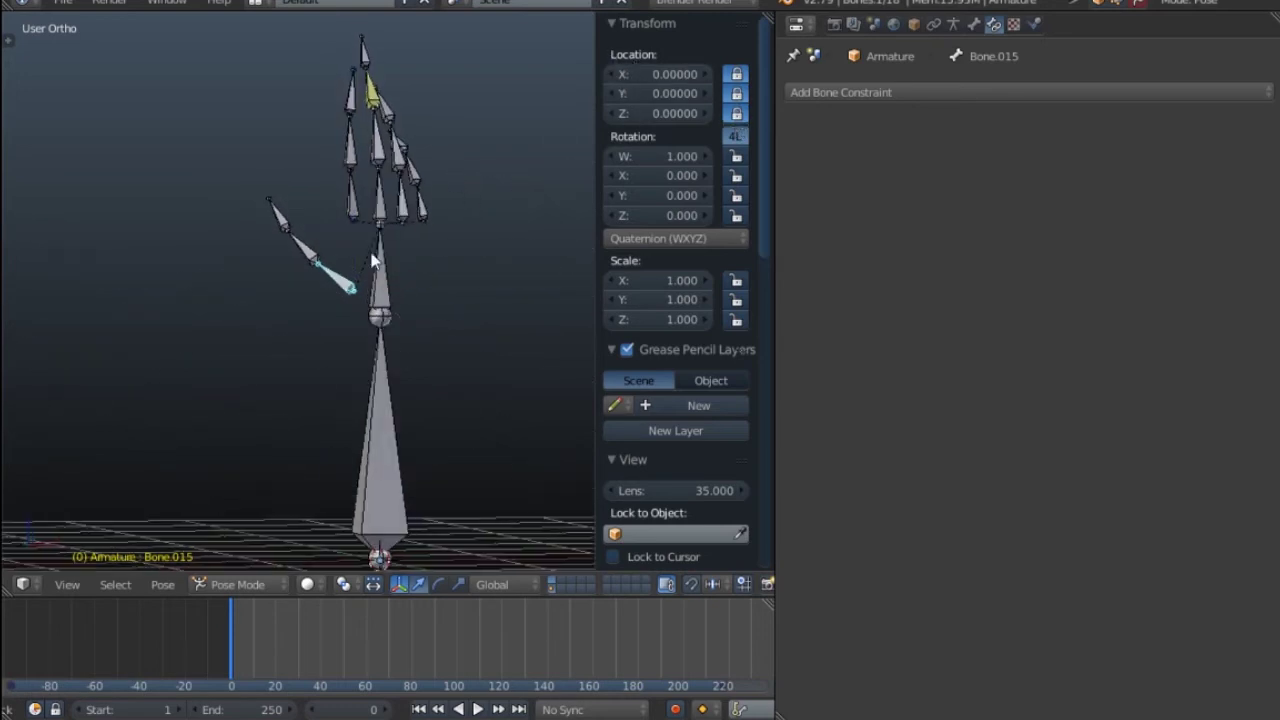
mouse_move(372, 261)
middle_down()
mouse_move(395, 306)
mouse_move(389, 280)
middle_up()
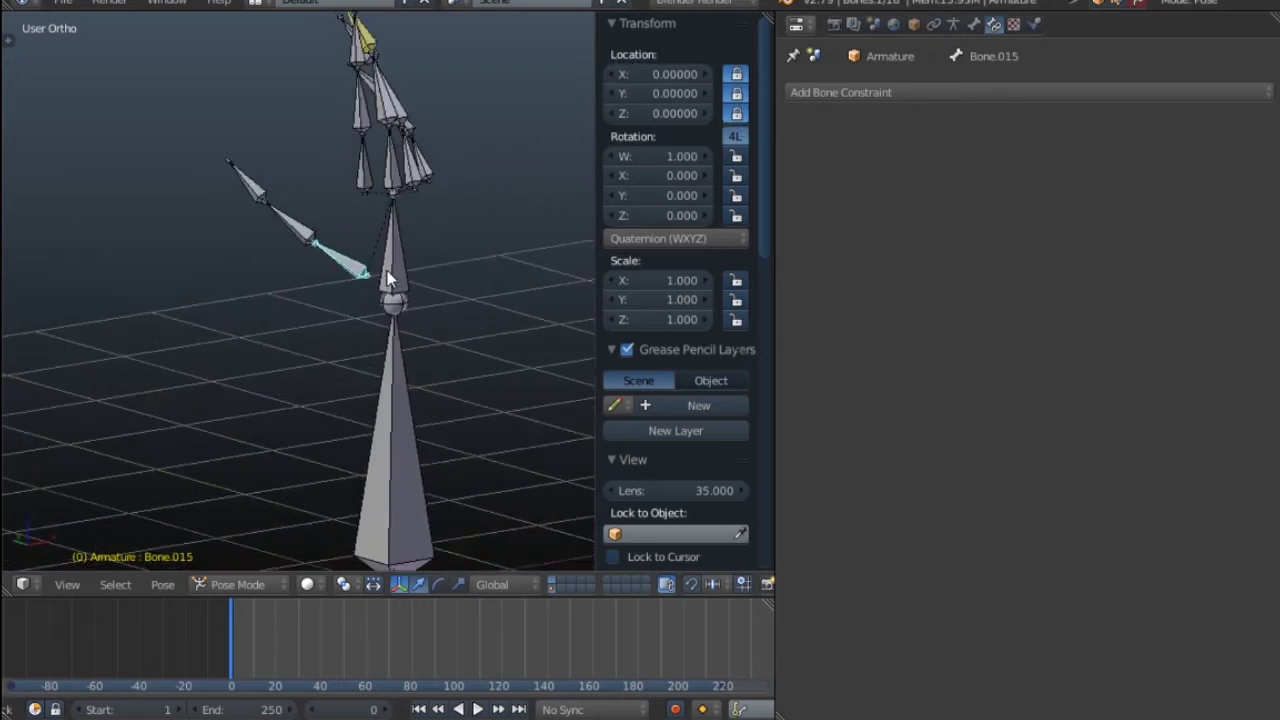
key(r)
key(Escape)
key(r)
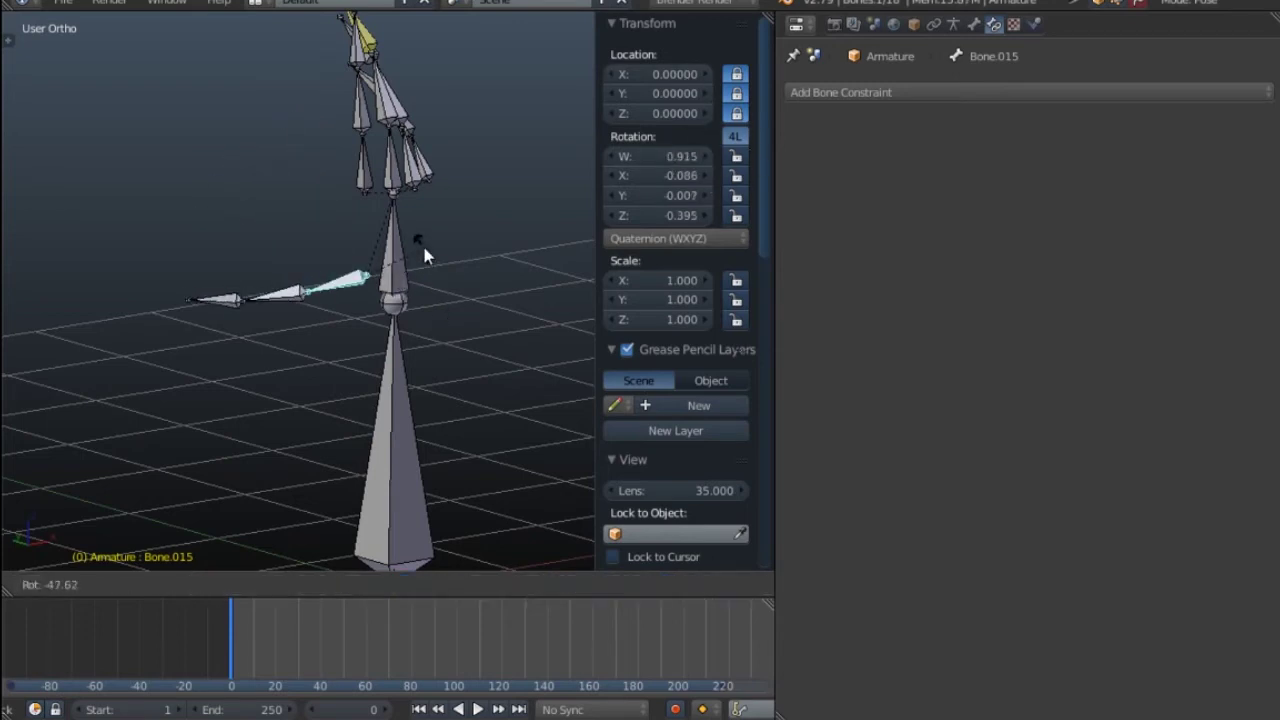
key(Escape)
Try rotating the palm bone and then the thumb's base bone.
middle_drag(415, 283, 418, 258)
right_click(405, 264)
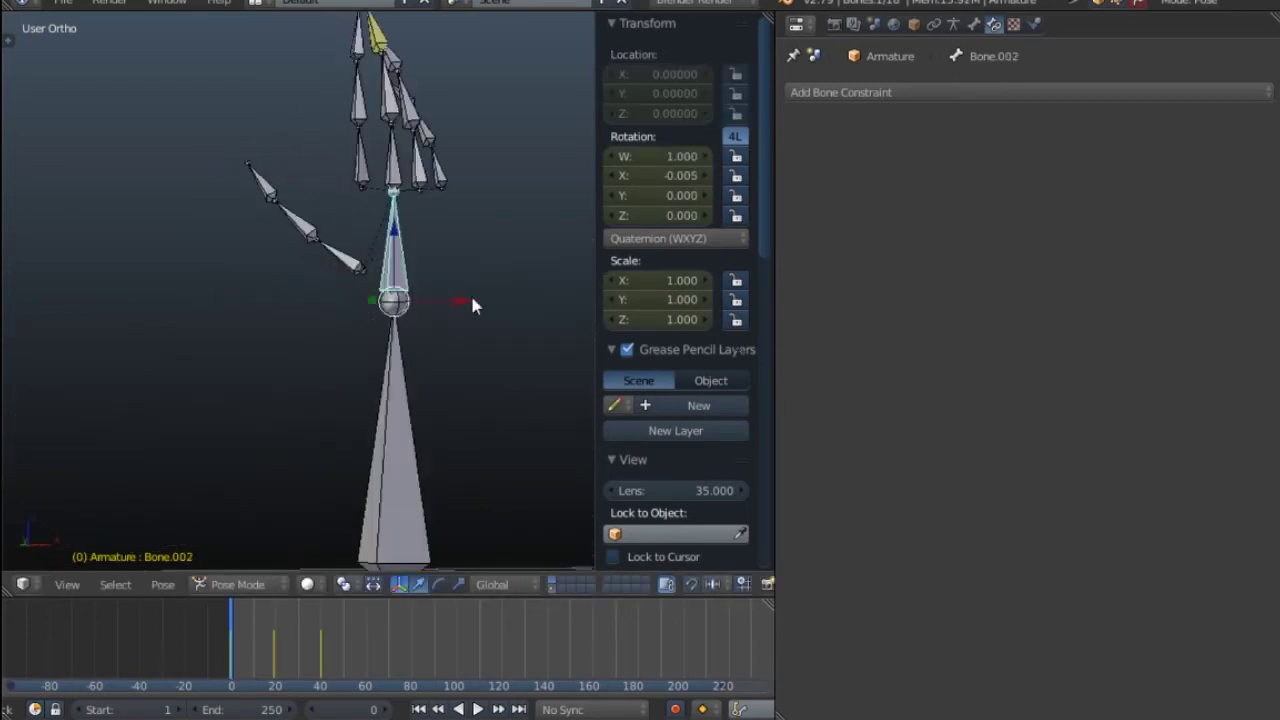
key(r)
key(Escape)
right_click(341, 256)
key(r)
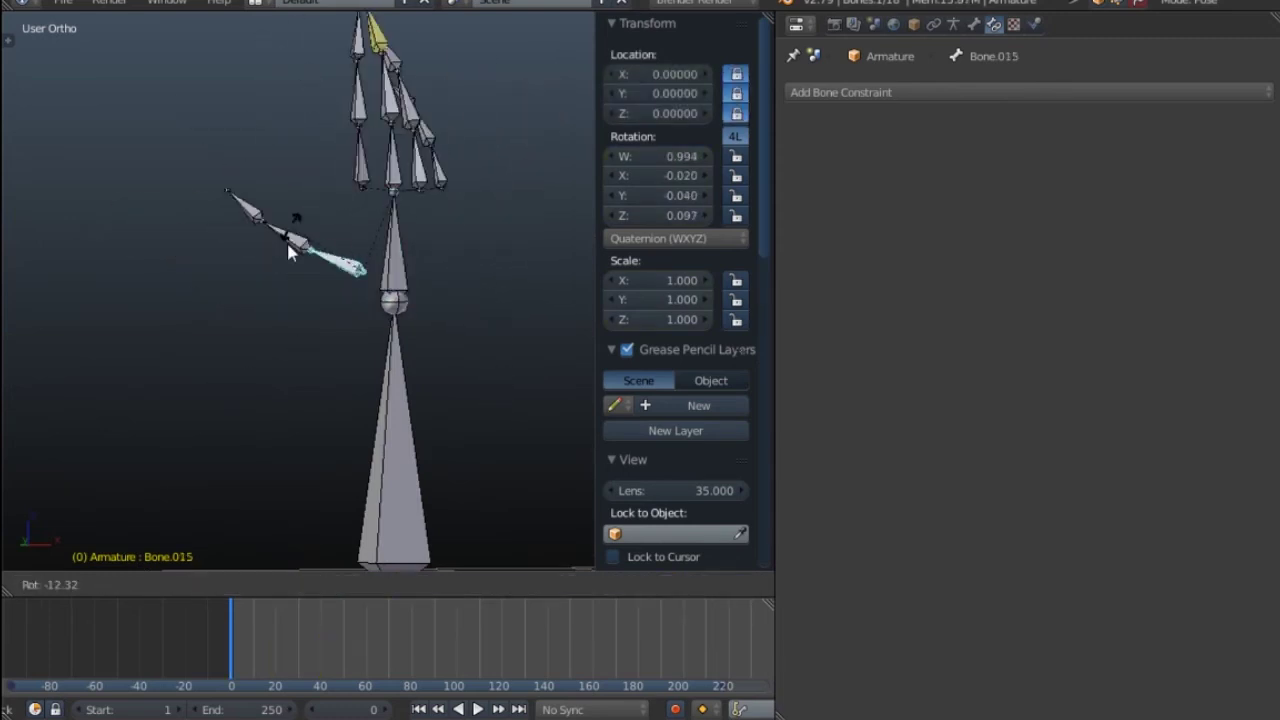
key(Escape)
Select the index finger's base bone, try moving it, and lock its X, Y and Z location.
right_click(358, 172)
middle_drag(354, 172, 347, 230)
key(g)
key(Escape)
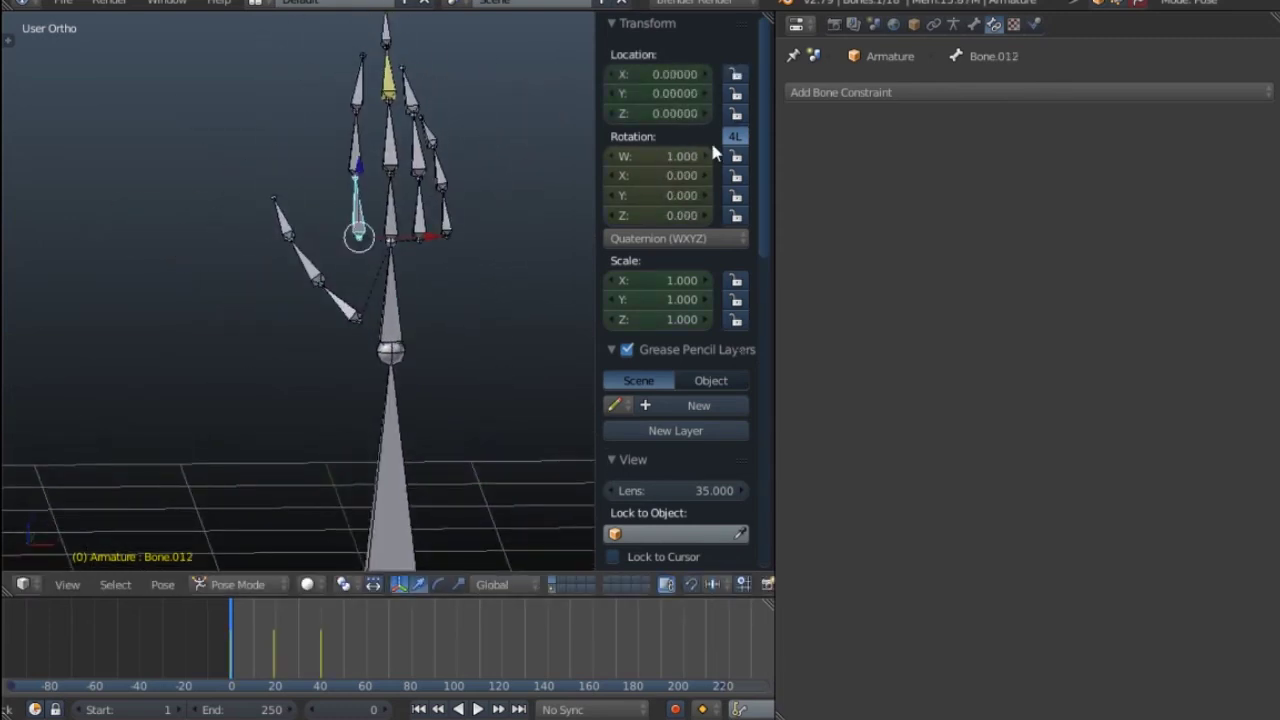
click(738, 115)
click(739, 95)
click(741, 76)
Lock the X, Y and Z location of the base bones of the ring and little fingers.
shift+middle_drag(437, 157, 395, 205)
right_click(347, 255)
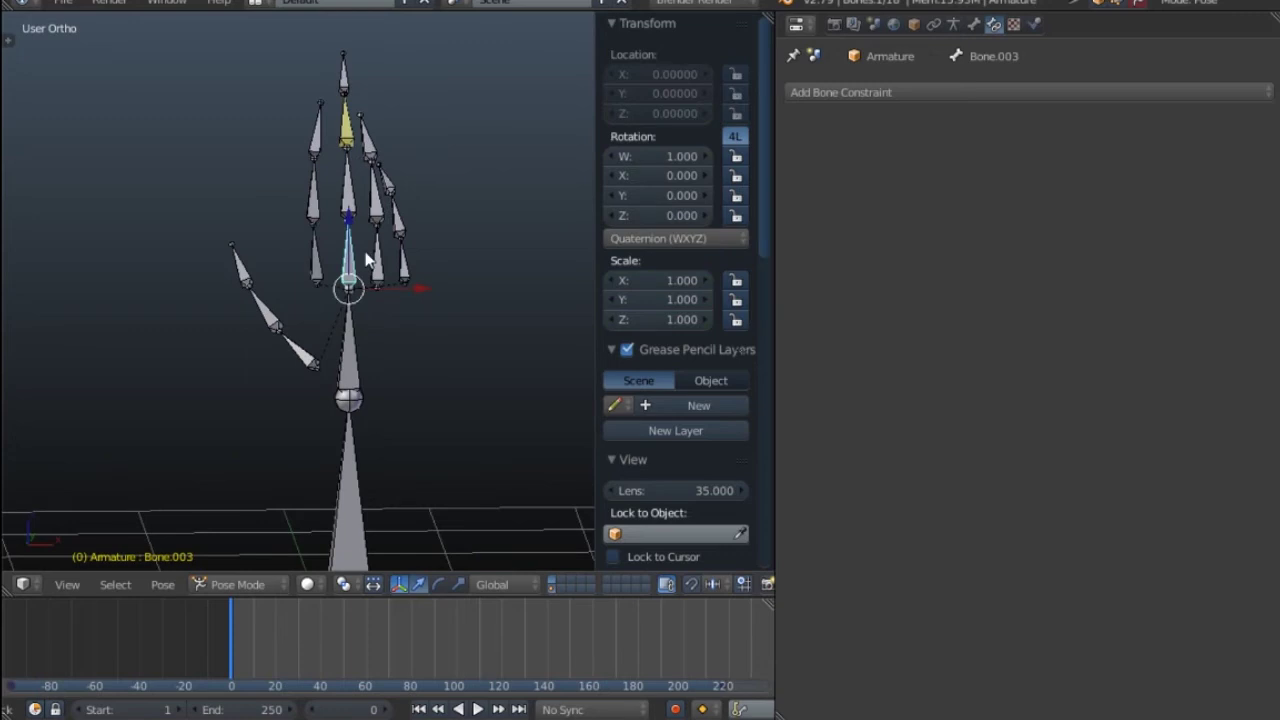
right_click(376, 255)
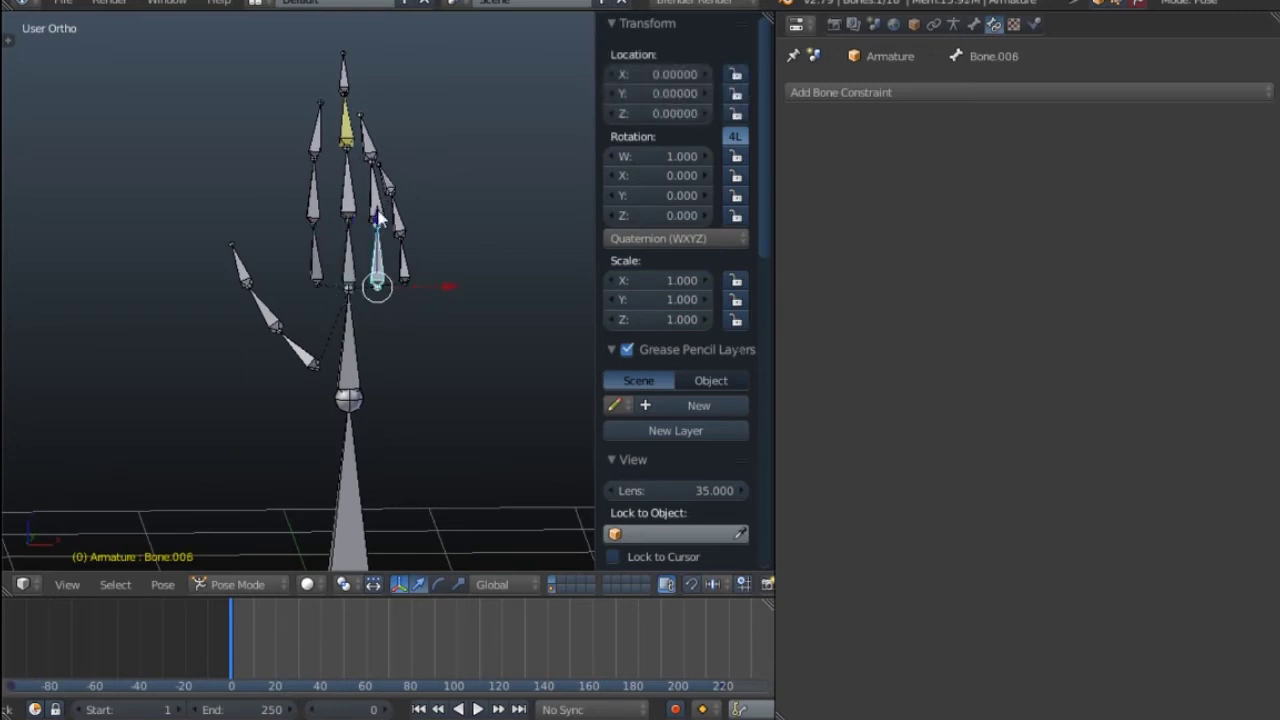
drag(736, 74, 736, 115)
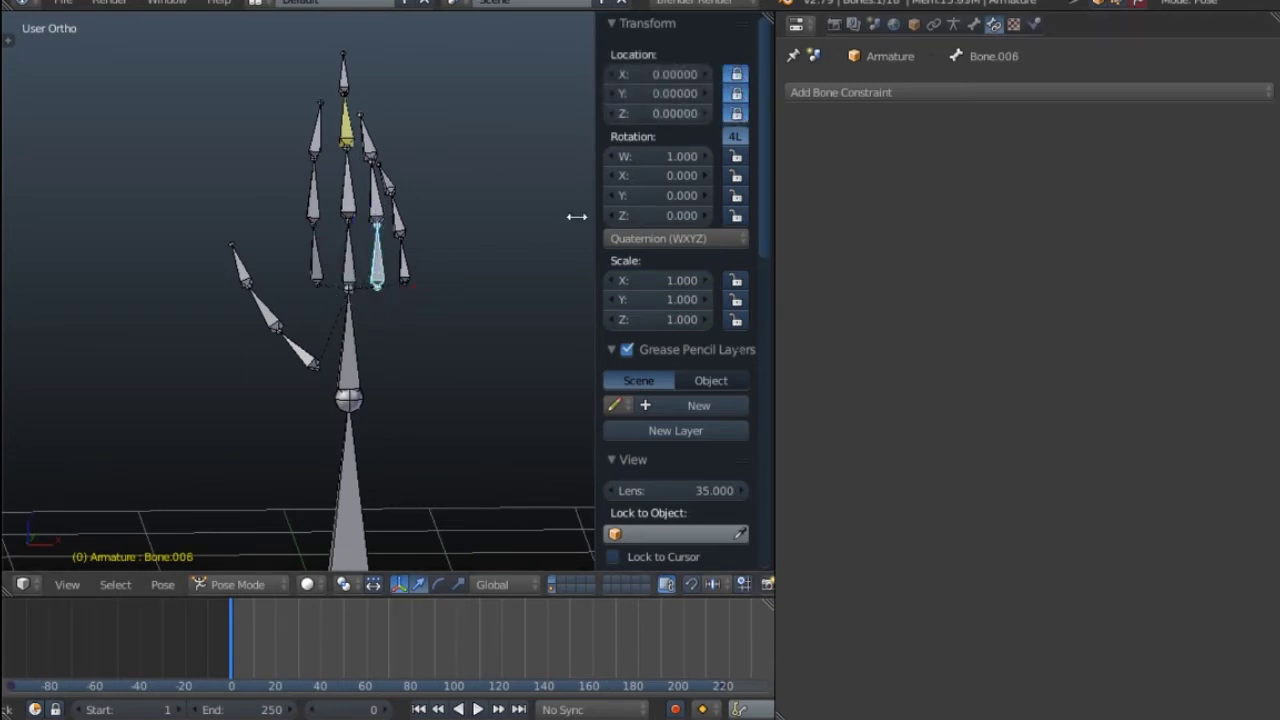
right_click(403, 277)
drag(743, 92, 738, 74)
Try rotating the base bones of the little, ring and index fingers one after another.
middle_drag(460, 190, 426, 238)
key(r)
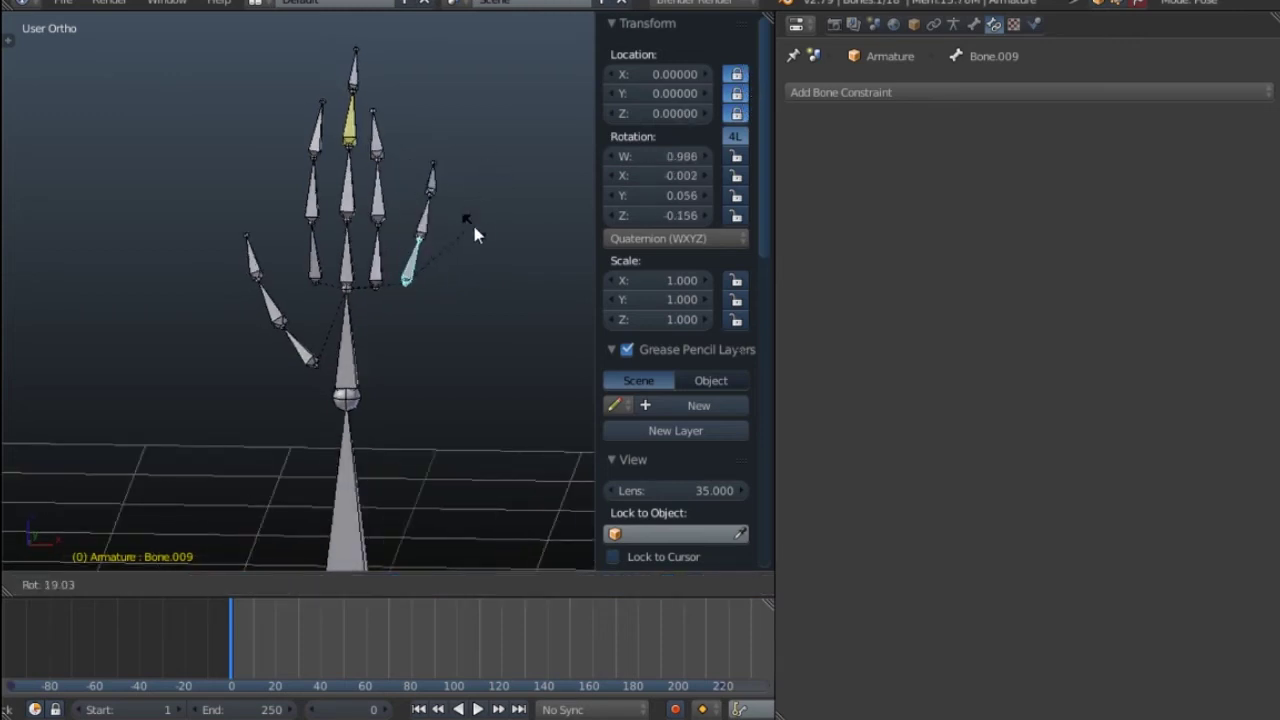
right_click(413, 257)
right_click(381, 258)
key(r)
right_click(402, 230)
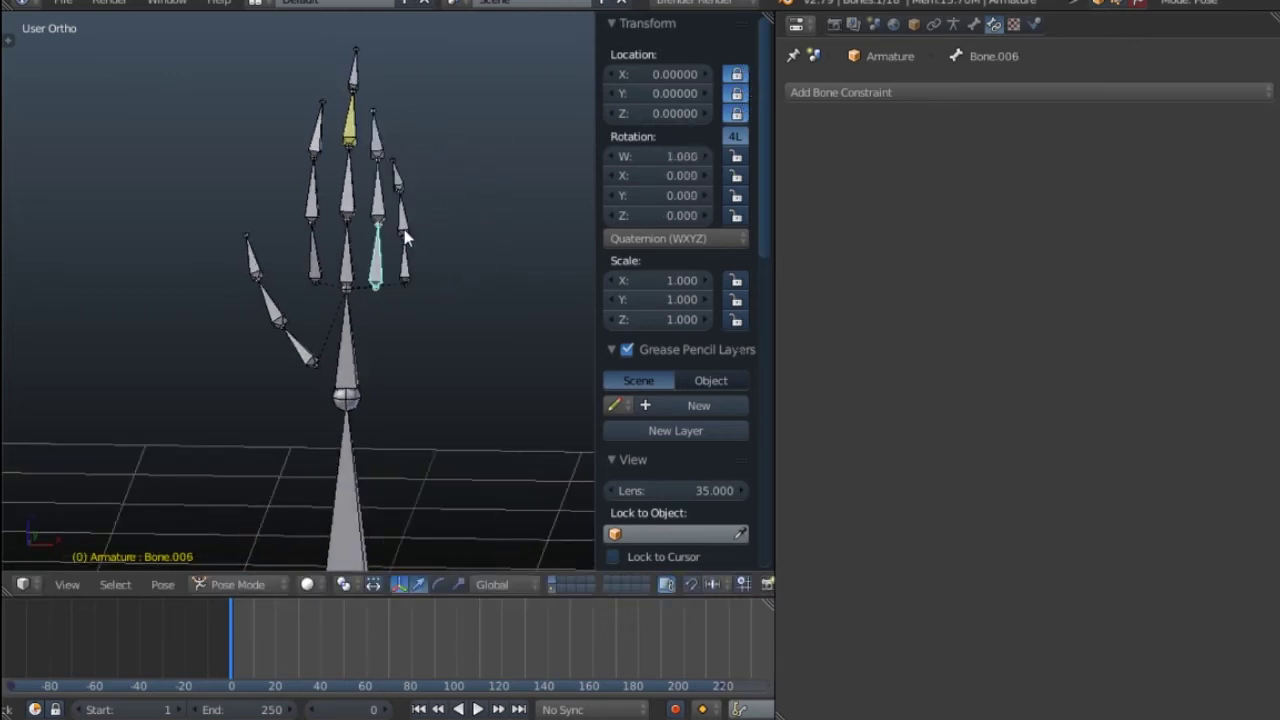
right_click(312, 265)
key(r)
right_click(295, 205)
Try rotating the palm bone and moving the forearm bone to check how the whole hand follows.
middle_drag(322, 285, 349, 321)
right_click(349, 325)
key(r)
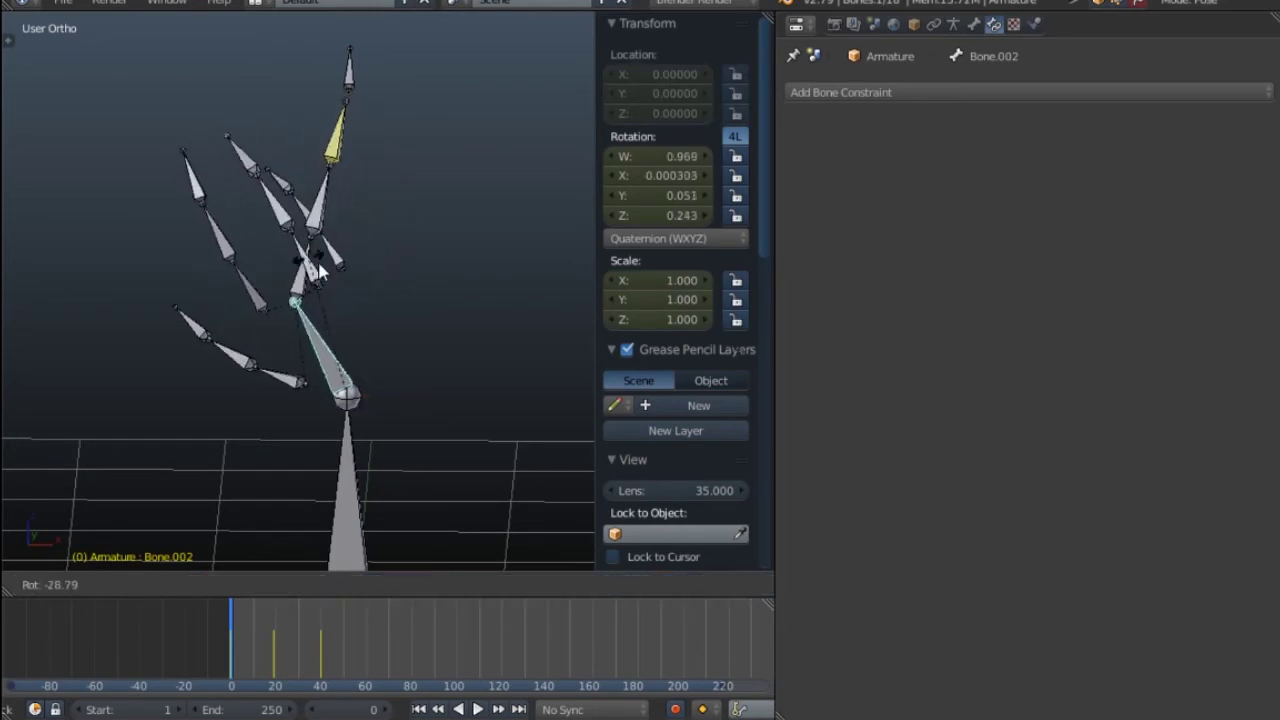
right_click(386, 272)
middle_drag(349, 211, 387, 372)
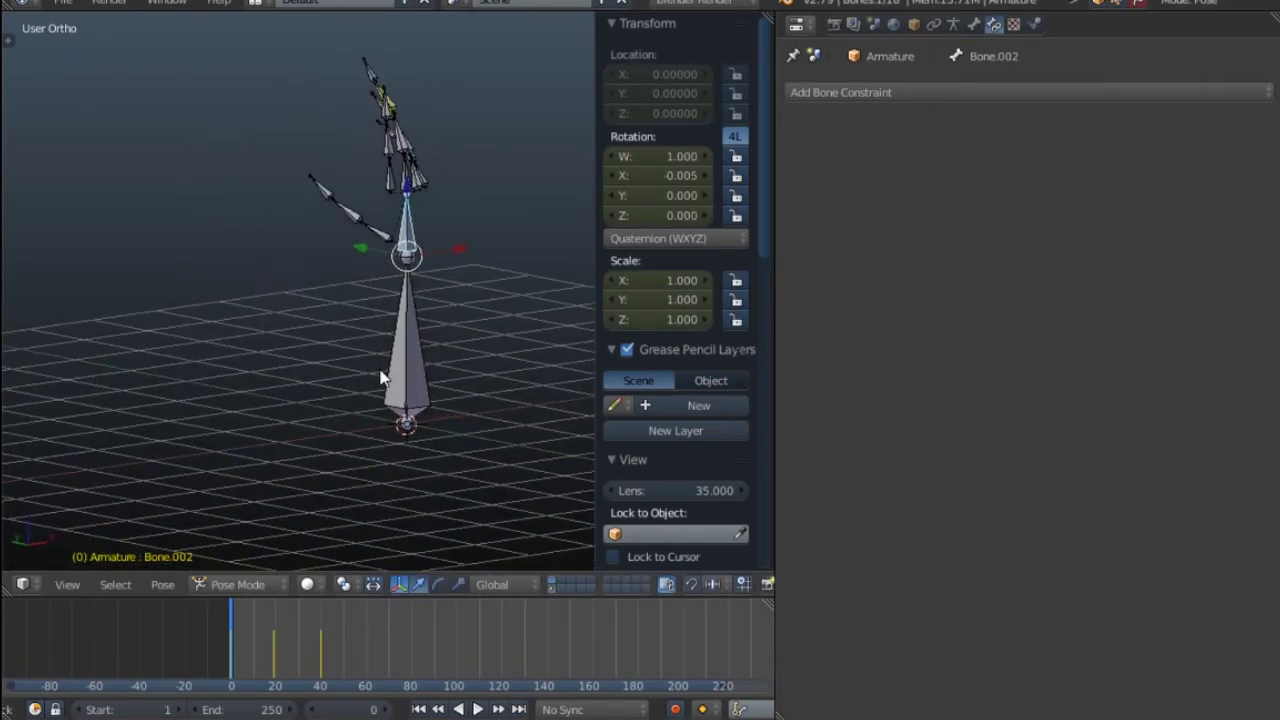
right_click(387, 372)
key(g)
right_click(397, 390)
Add a Copy Rotation constraint to the ring finger's base bone and undo it.
middle_drag(397, 260, 295, 190)
scroll(408, 168, up, 2)
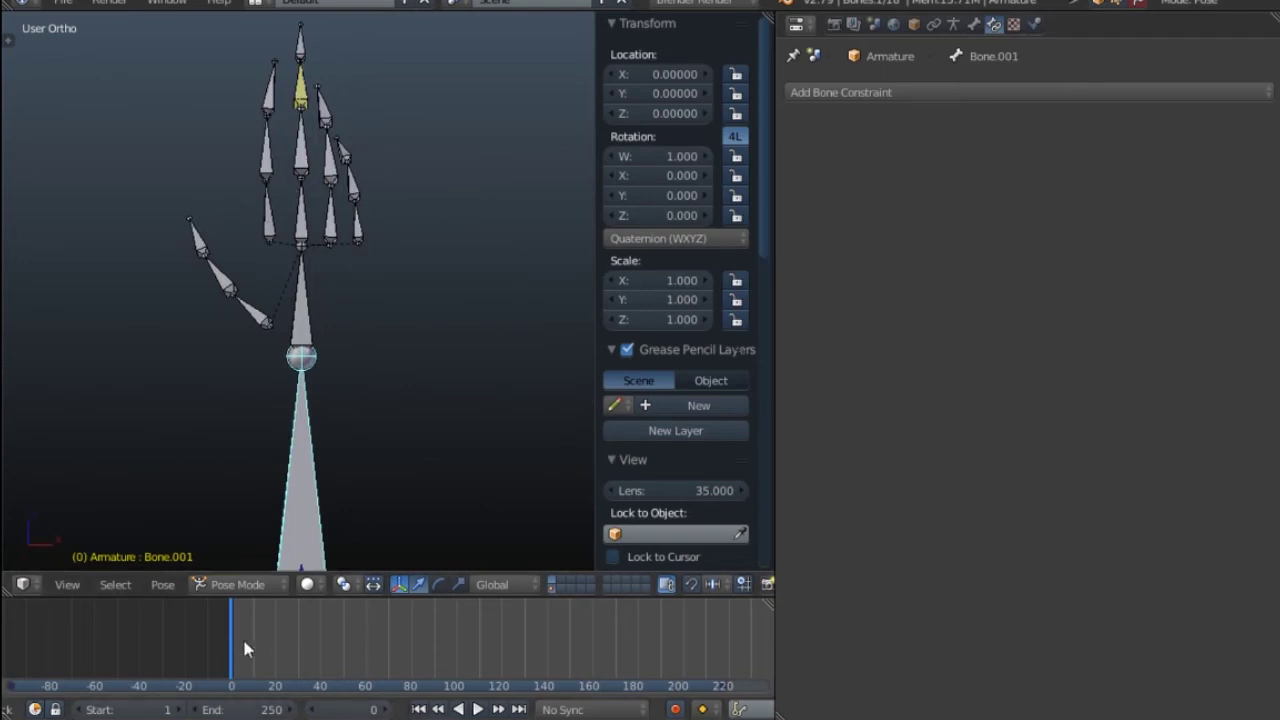
drag(242, 636, 176, 628)
middle_drag(385, 190, 274, 182)
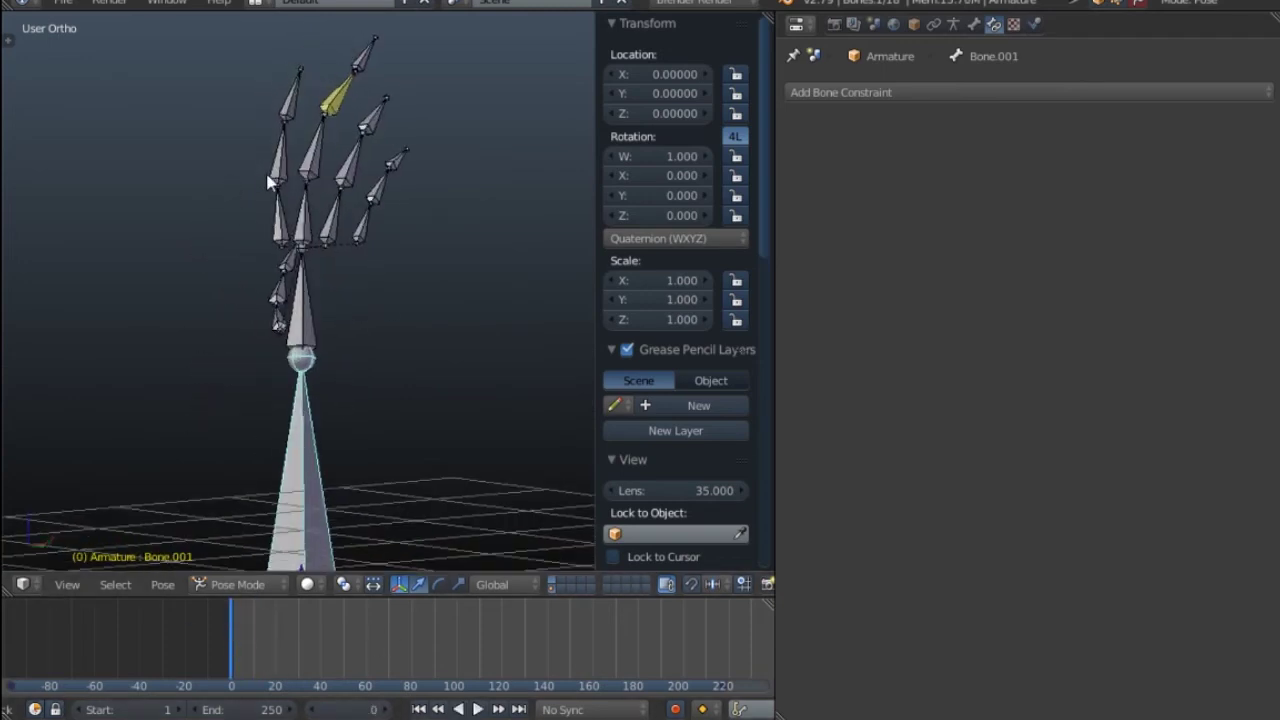
scroll(274, 182, up, 3)
middle_drag(410, 257, 410, 315)
right_click(370, 264)
click(836, 93)
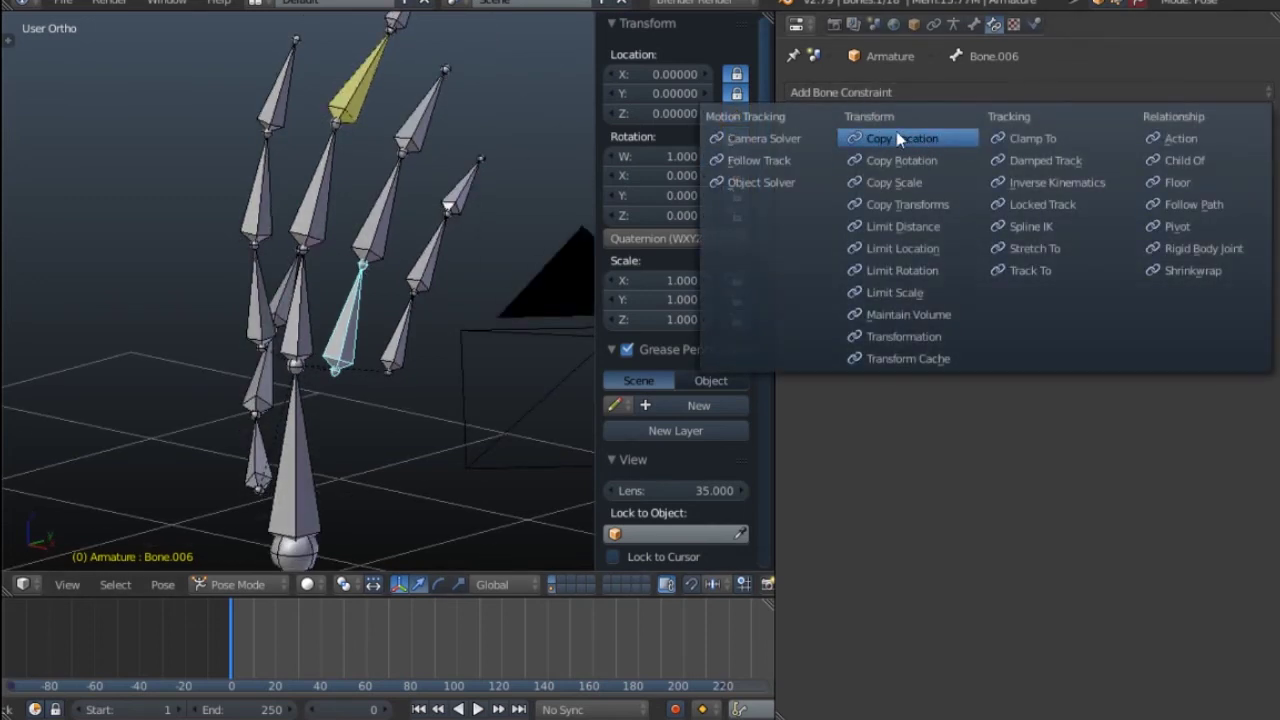
click(938, 166)
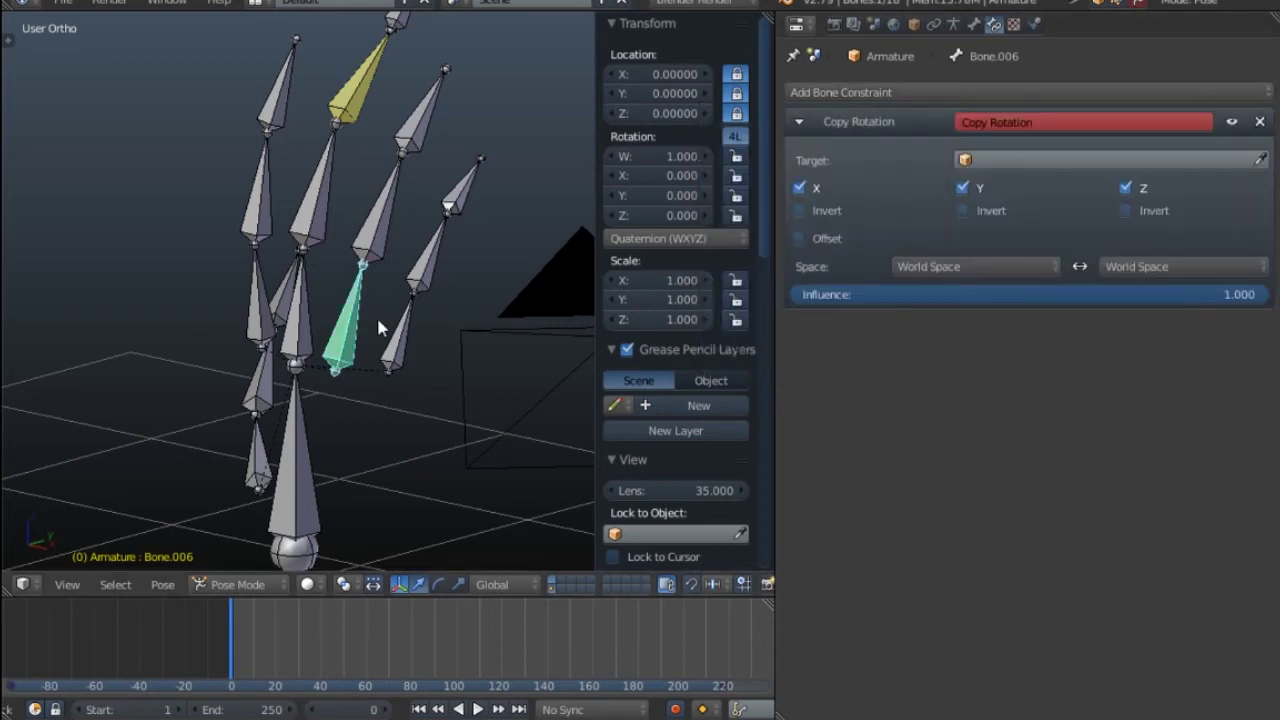
middle_drag(377, 321, 359, 316)
key(ctrl+z)
Add a Copy Rotation constraint to the middle bone of the ring finger.
right_click(391, 256)
middle_drag(391, 256, 318, 270)
scroll(398, 232, up, 2)
right_click(330, 380)
middle_drag(333, 385, 314, 312)
middle_drag(355, 265, 297, 338)
middle_drag(386, 145, 367, 257)
right_click(361, 214)
click(828, 96)
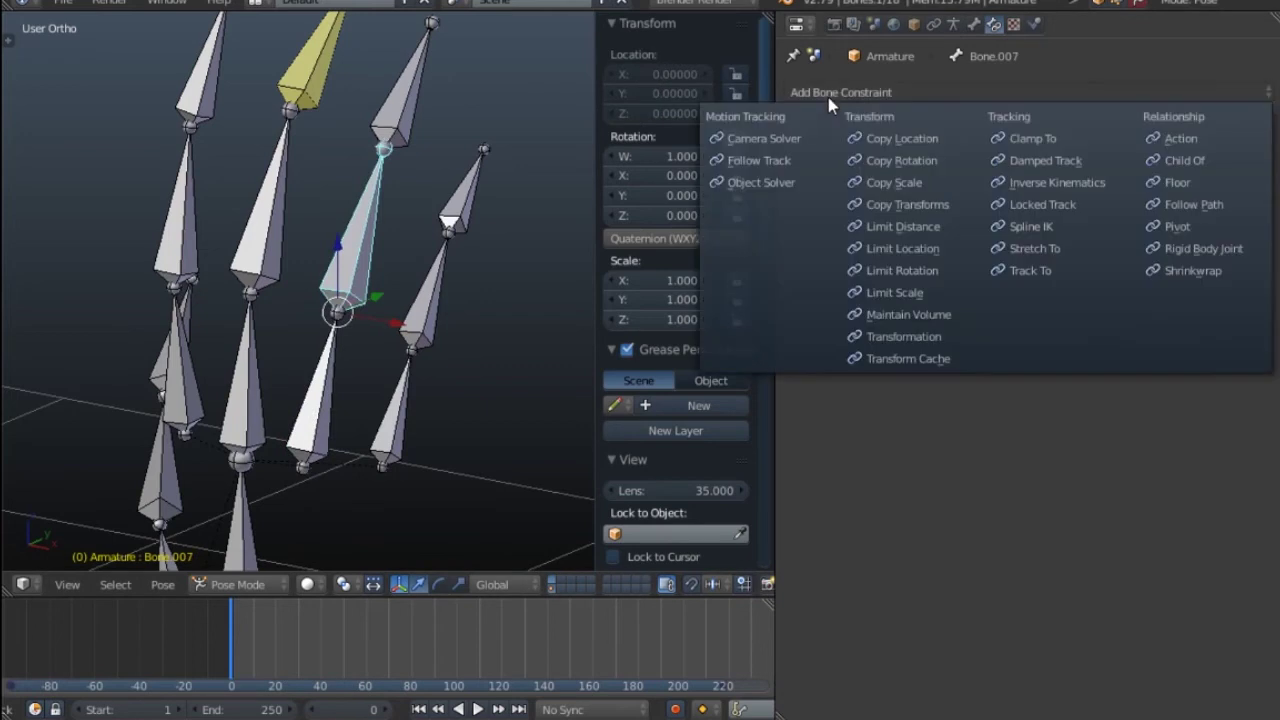
click(938, 160)
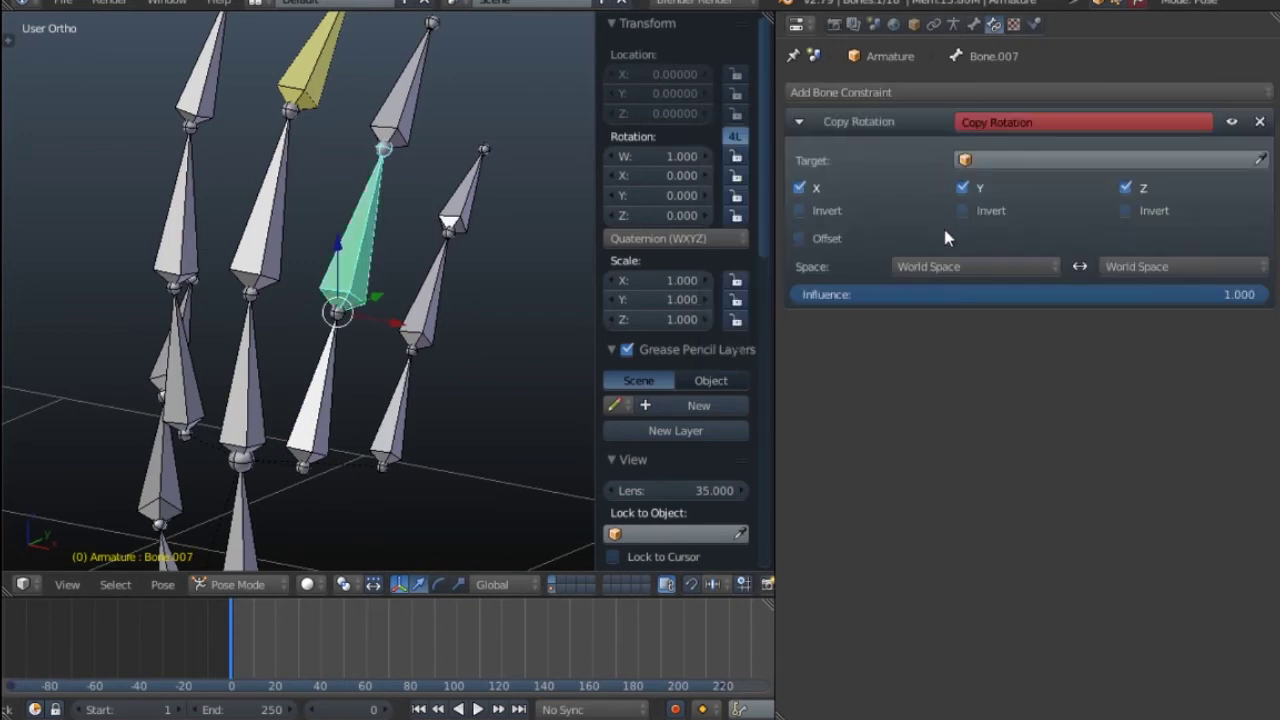
Target the Copy Rotation constraint at the Armature, with the ring finger's base bone Bone.006 as the bone.
click(1010, 163)
click(1018, 189)
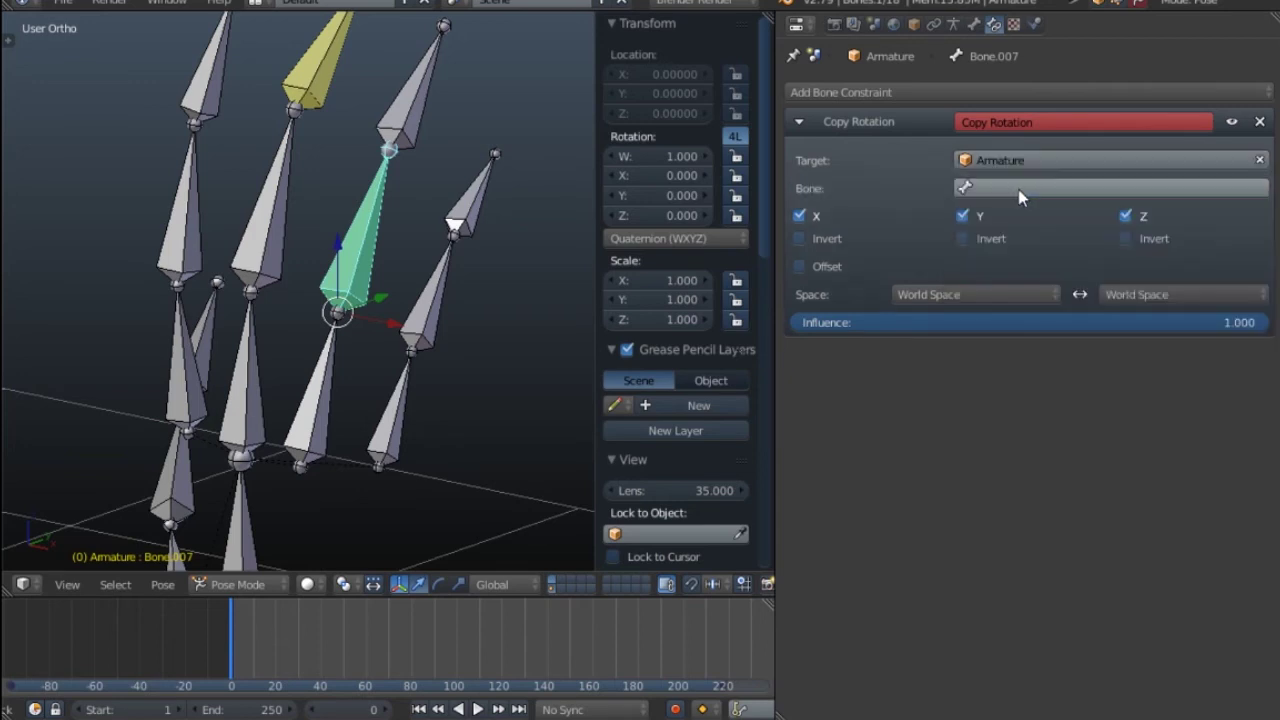
right_click(330, 392)
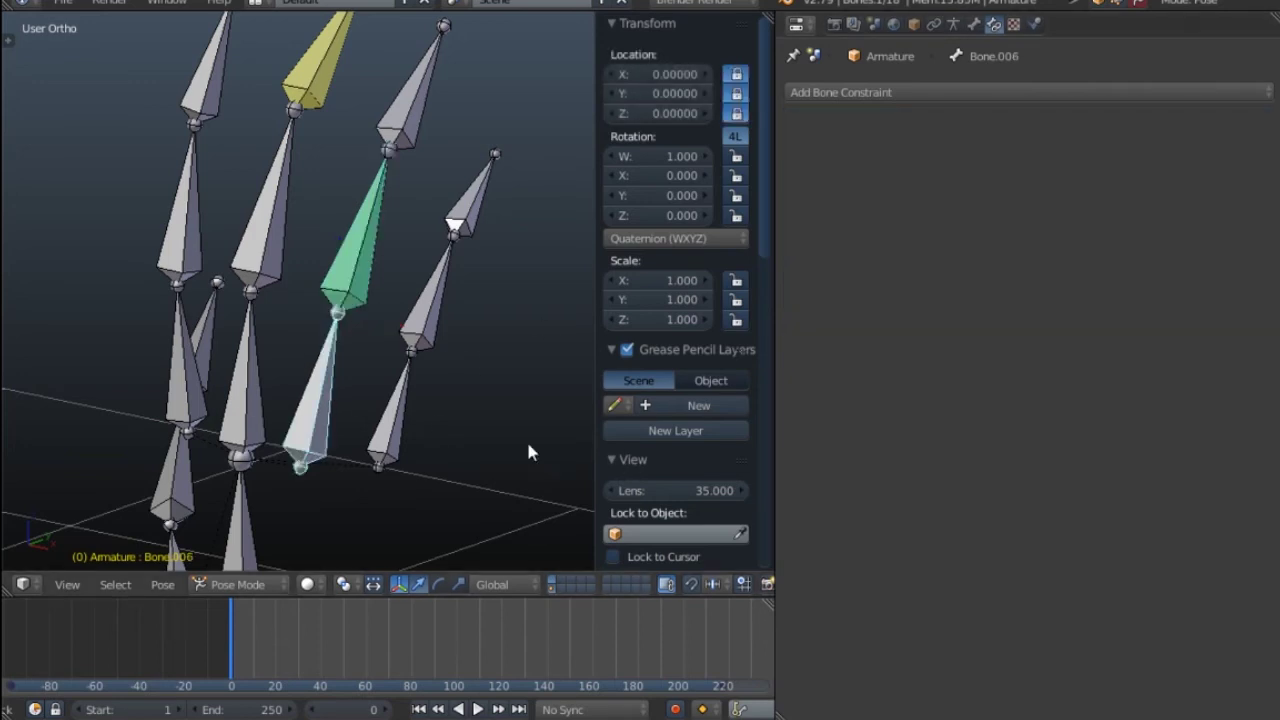
scroll(630, 378, down, 12)
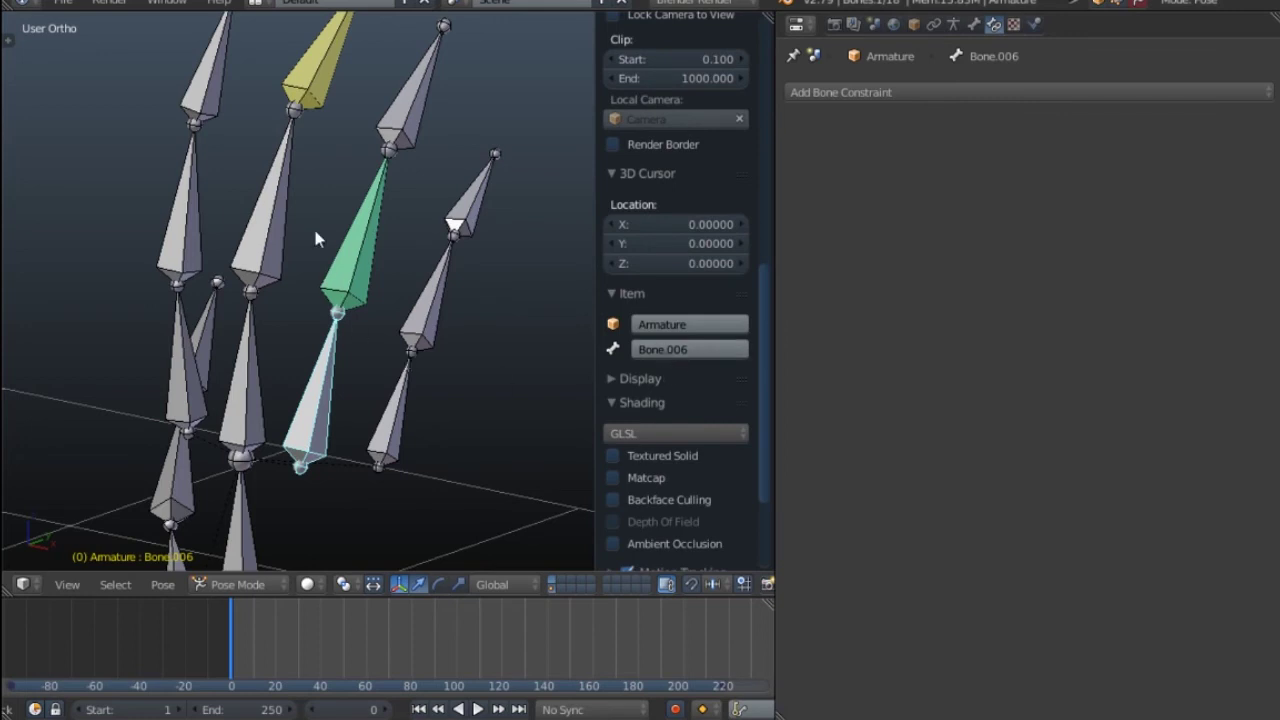
right_click(352, 258)
key(ctrl+v)
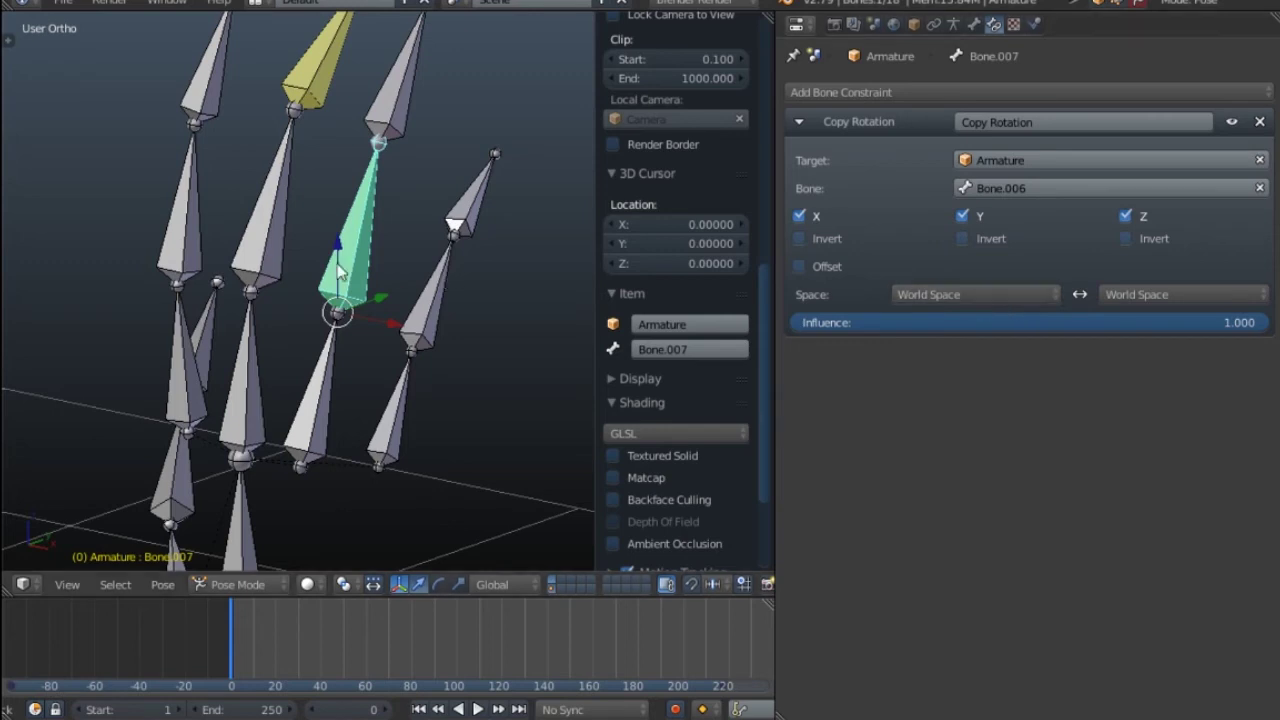
Set both the target and owner space of the middle bone's Copy Rotation constraint to Local Space.
click(978, 296)
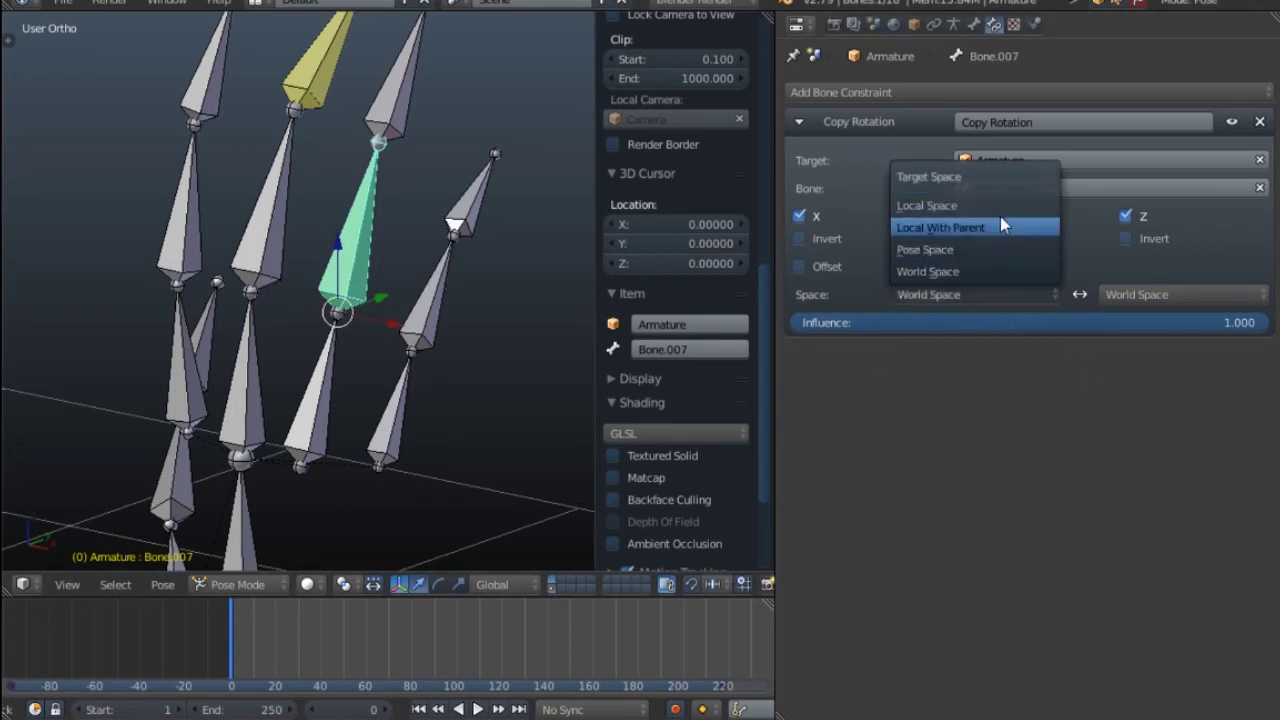
click(945, 294)
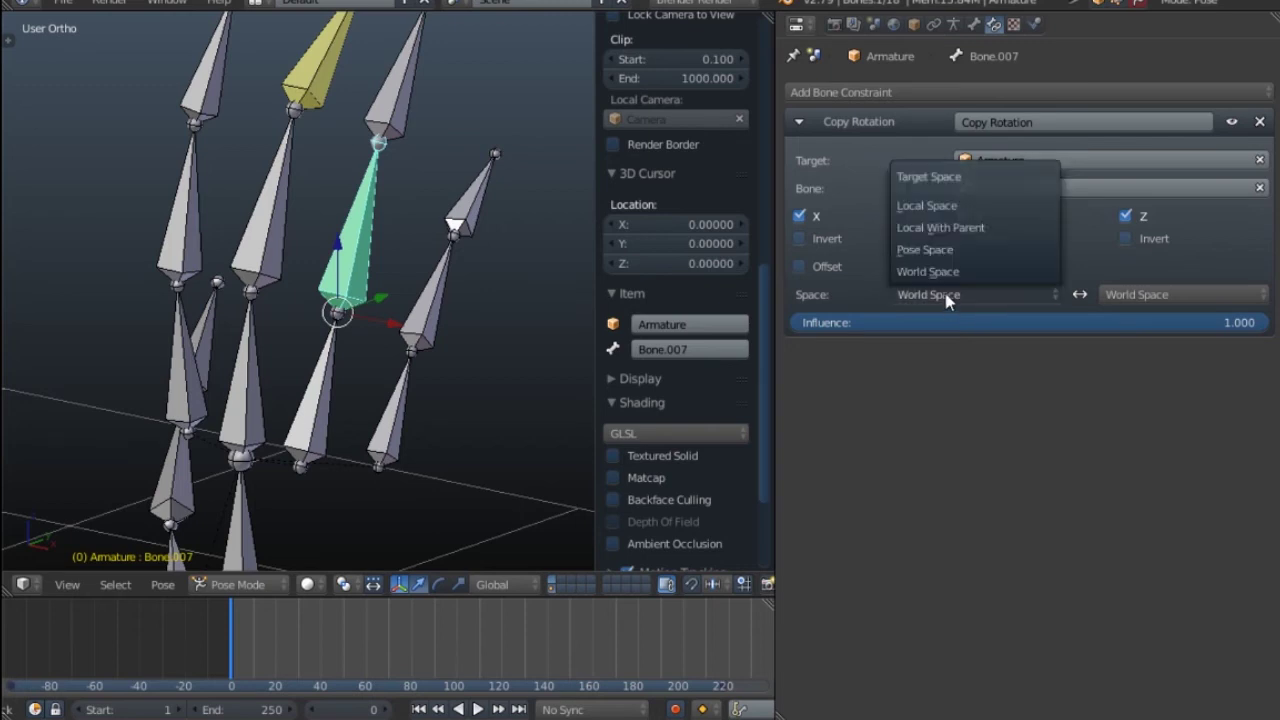
click(958, 207)
click(1132, 295)
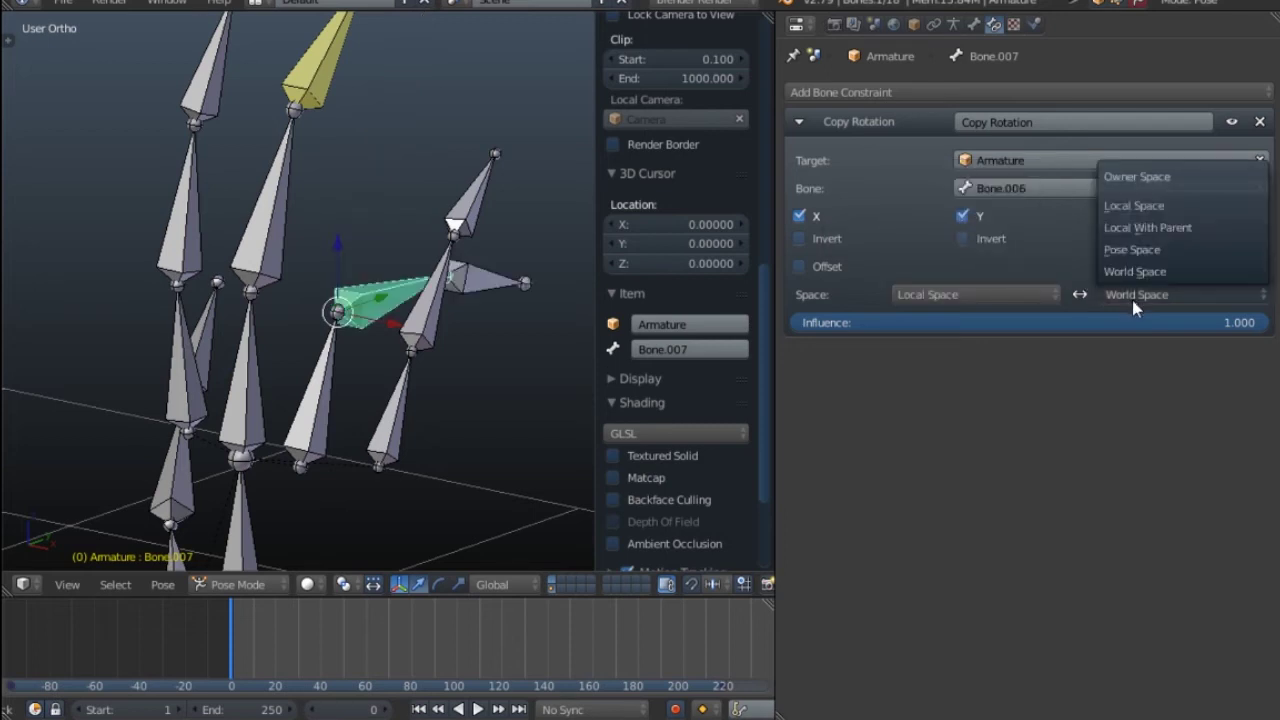
click(1132, 207)
Try rotating the ring finger's base bone to check that the middle bone follows.
middle_drag(444, 292, 335, 300)
right_click(316, 376)
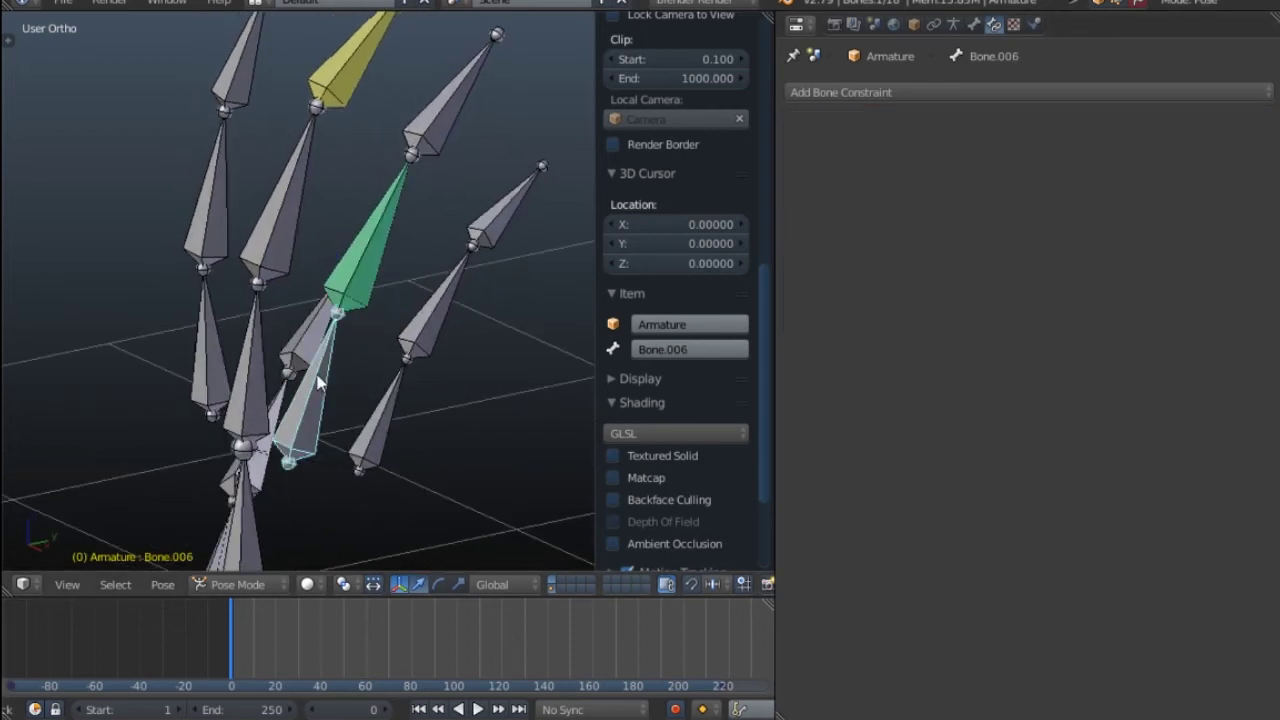
middle_drag(316, 376, 375, 373)
key(r)
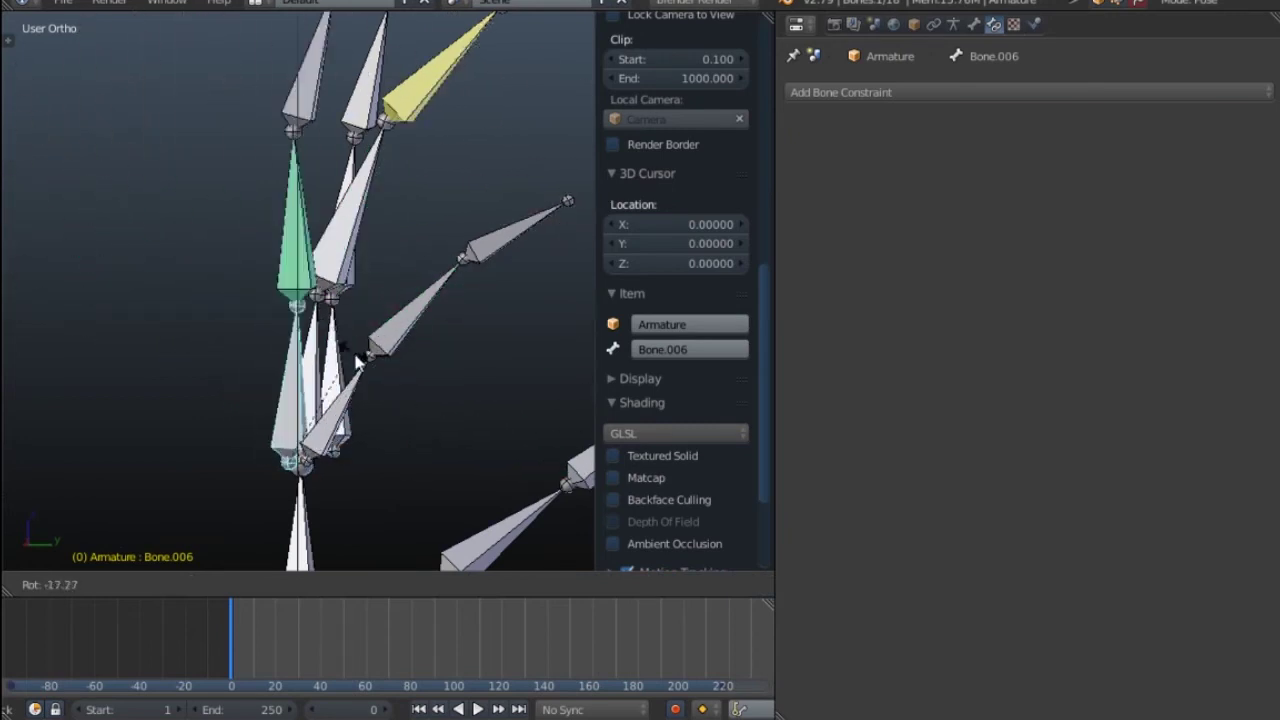
right_click(371, 463)
Add a Copy Rotation constraint to the tip bone of the ring finger.
middle_drag(364, 310, 418, 275)
right_click(428, 152)
shift+middle_drag(428, 160, 444, 271)
click(844, 91)
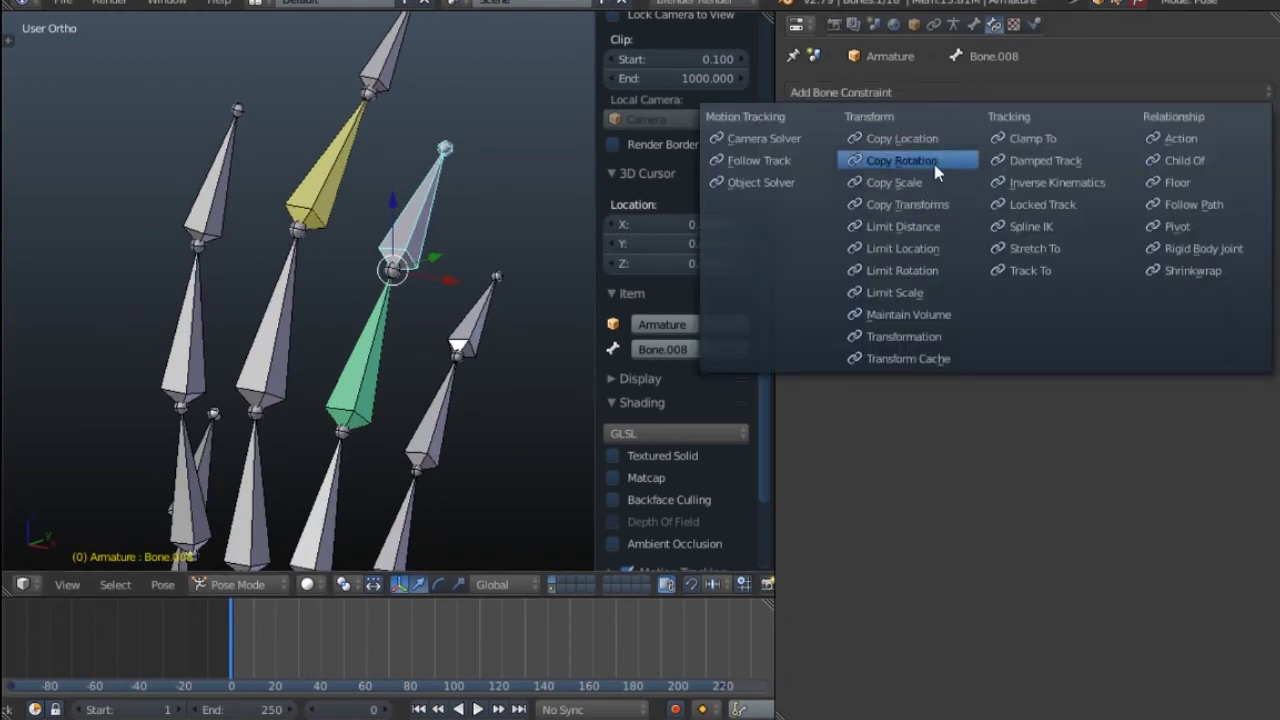
click(936, 170)
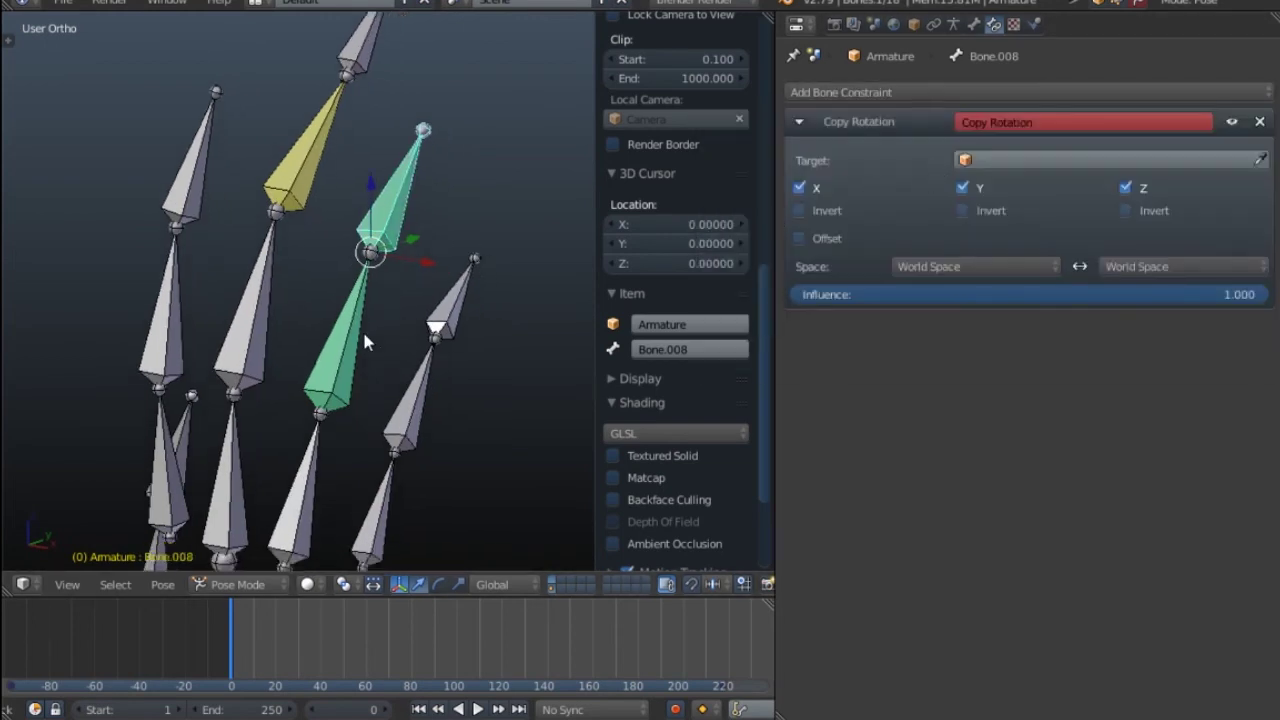
Target the tip bone's Copy Rotation constraint at the Armature, with the ring finger's middle bone Bone.007 as the bone.
click(1004, 160)
click(1002, 190)
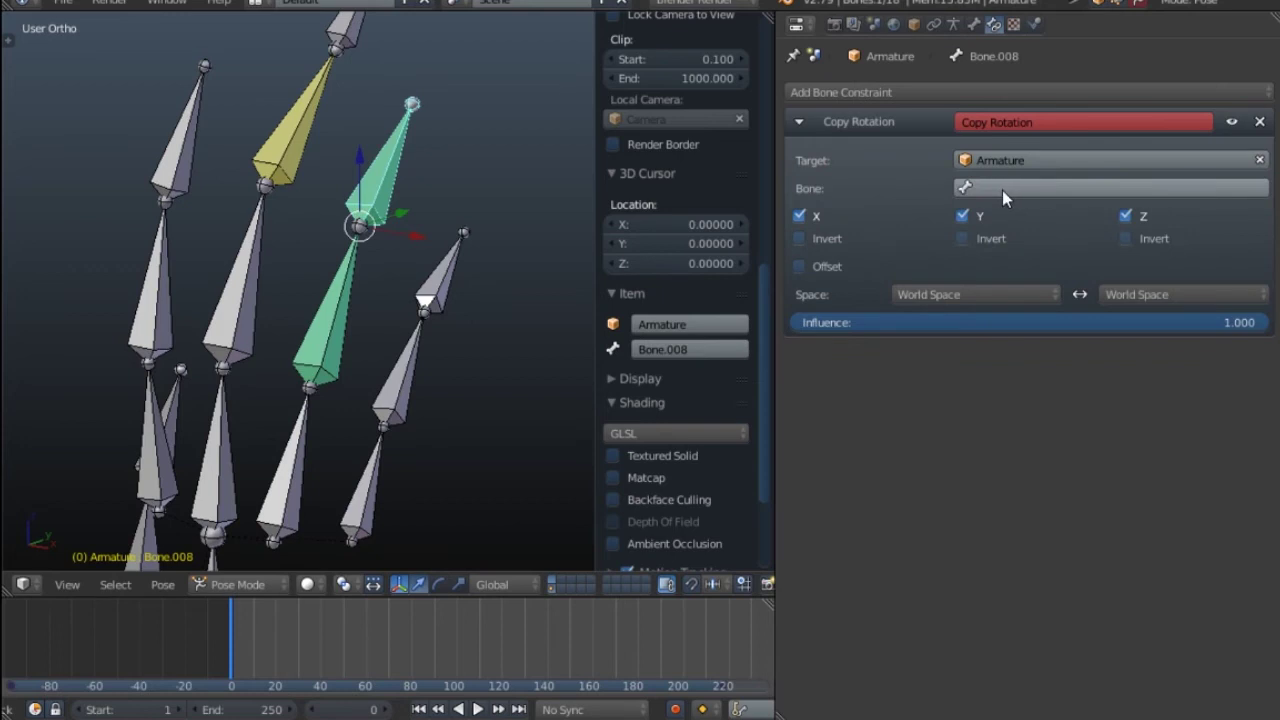
click(1000, 189)
right_click(333, 312)
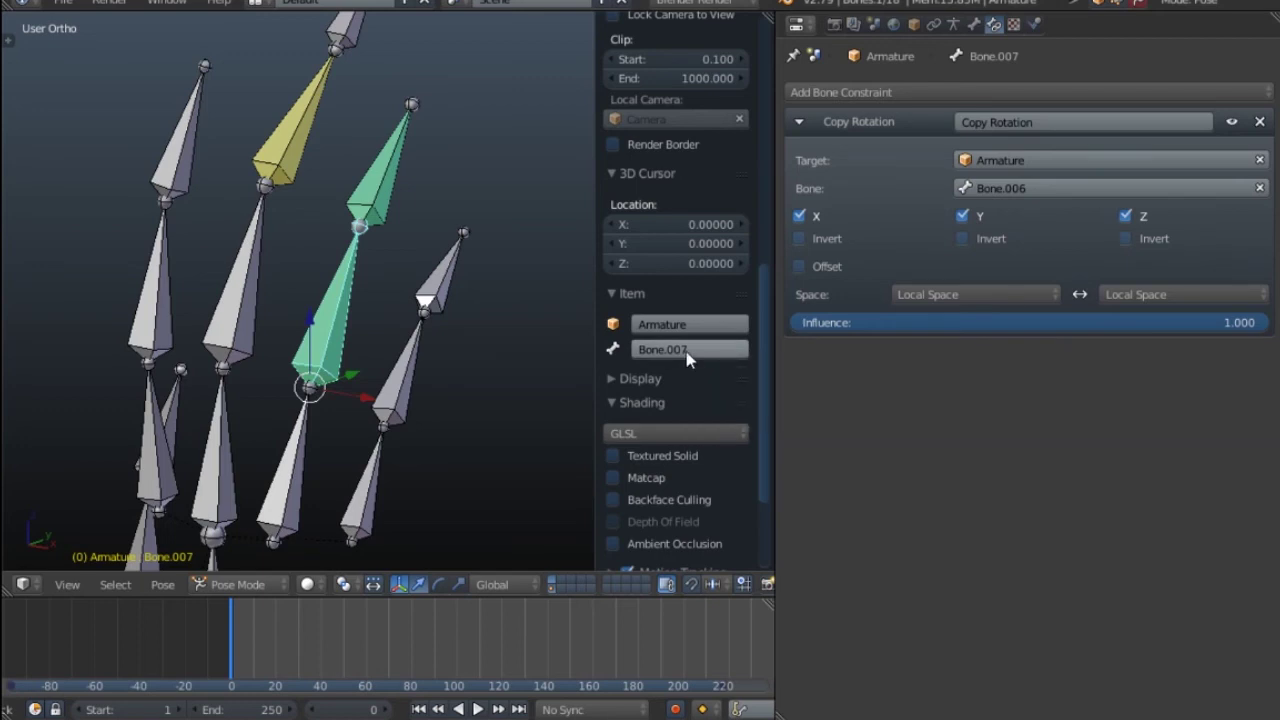
right_click(396, 190)
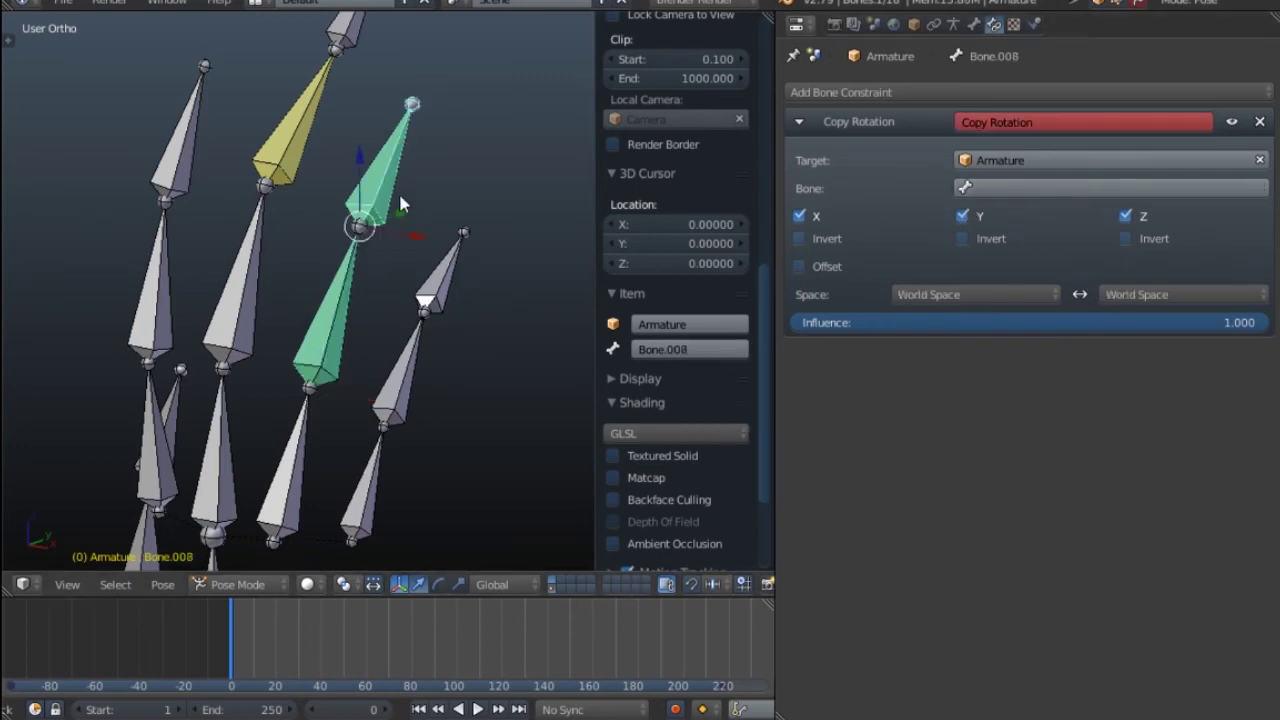
click(1026, 190)
key(Return)
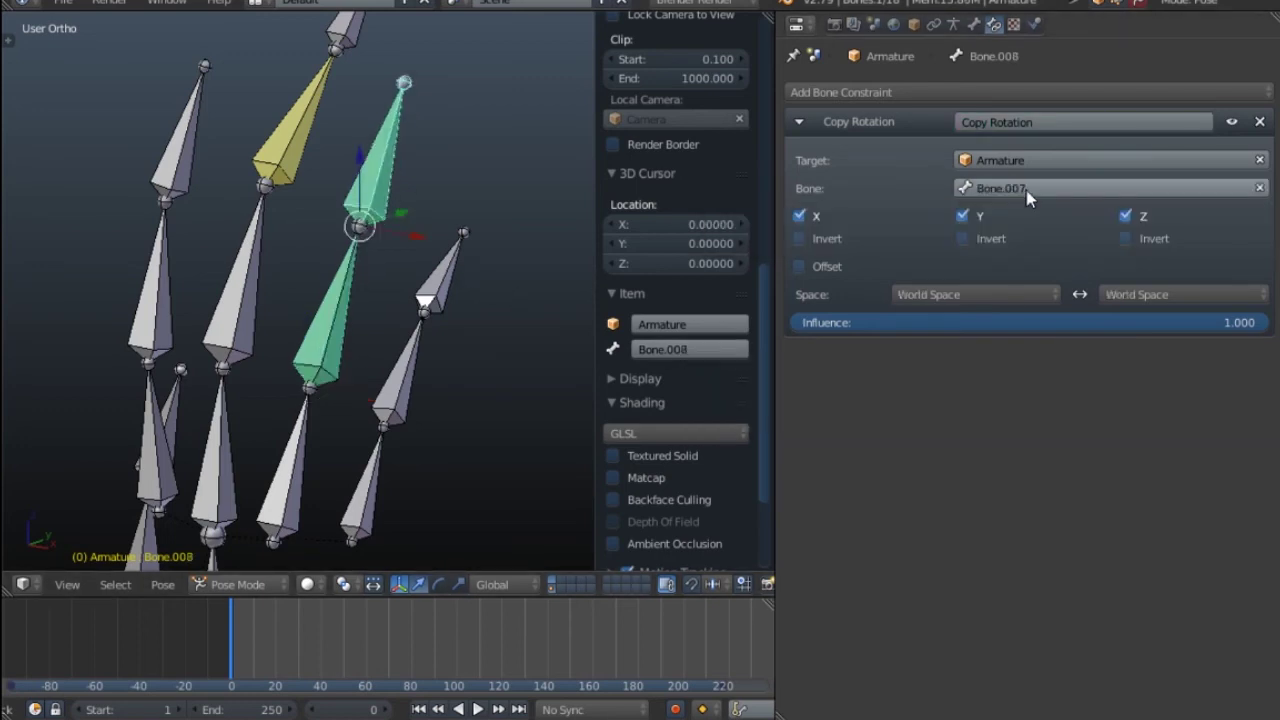
Set both the target and owner space of the tip bone's Copy Rotation constraint to Local Space.
click(912, 295)
click(935, 210)
click(1154, 294)
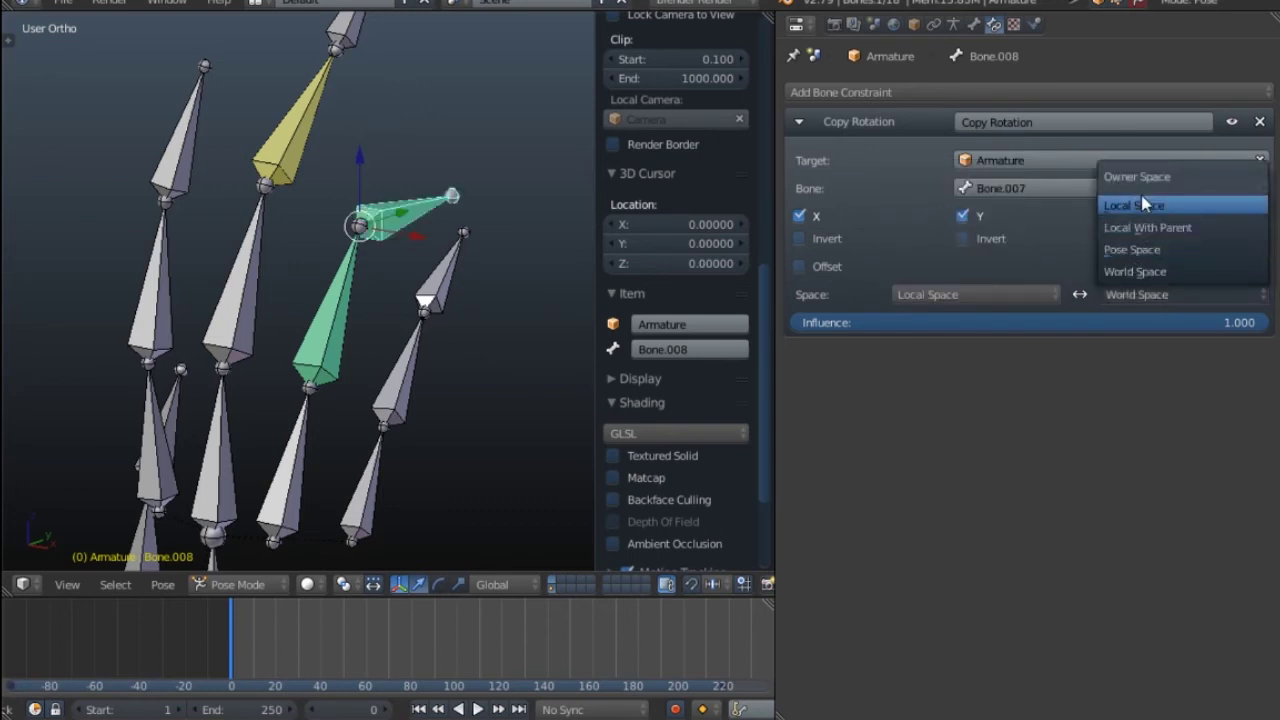
click(1150, 206)
Try rotating the ring finger's base bone from several angles, including a trackball rotation, to test how the whole finger curls.
scroll(326, 270, down, 2)
right_click(294, 380)
middle_drag(294, 380, 288, 424)
key(r)
key(r)
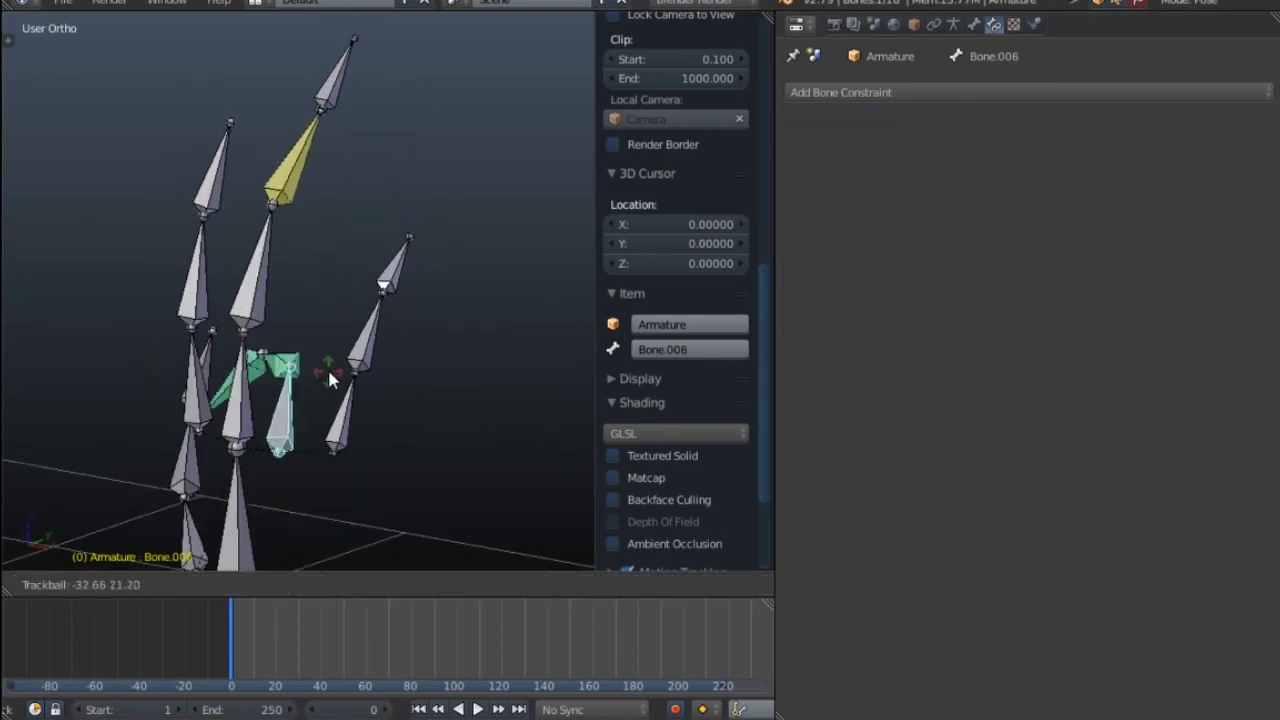
right_click(328, 370)
middle_drag(328, 370, 386, 371)
key(r)
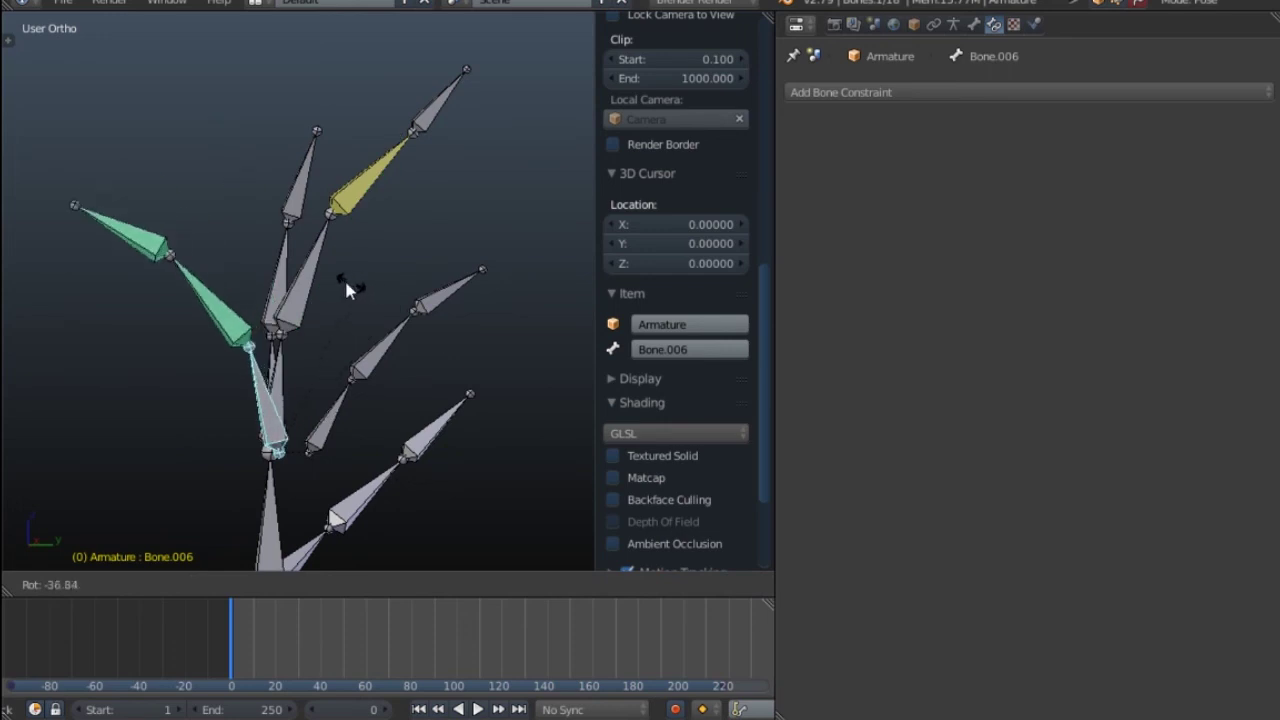
right_click(428, 472)
scroll(428, 472, down, 2)
shift+middle_drag(425, 455, 382, 335)
key(r)
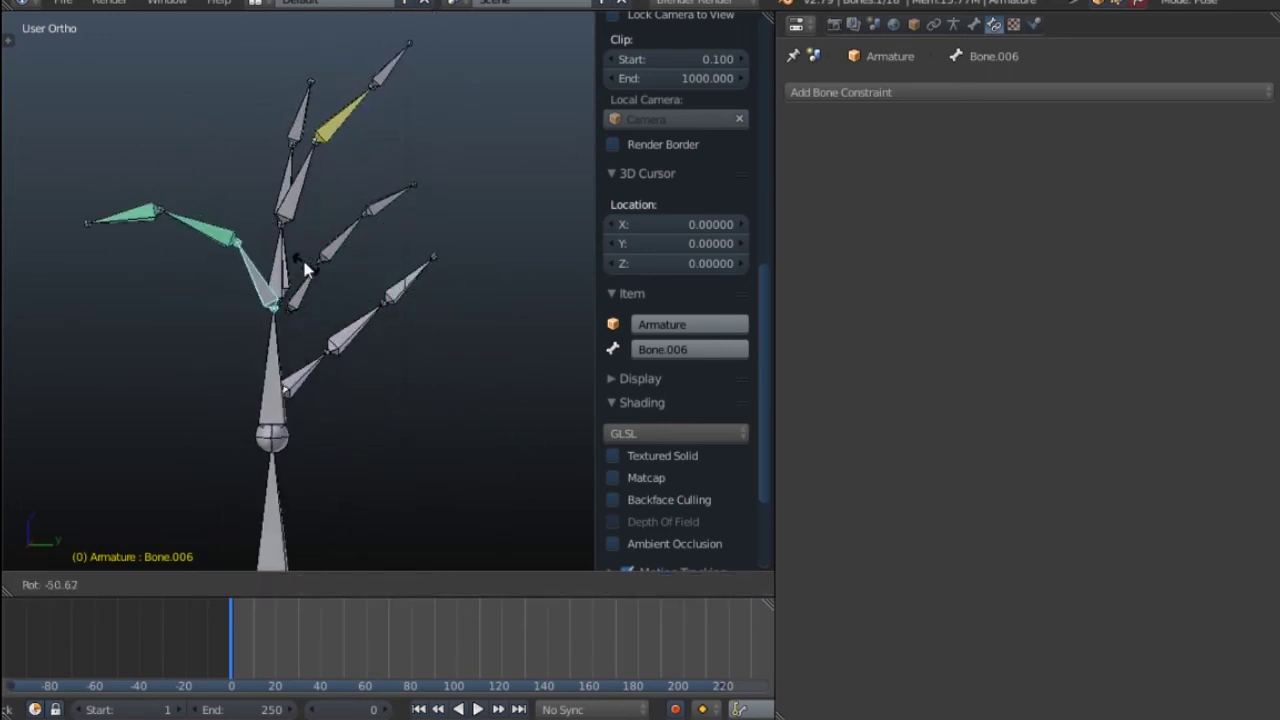
click(380, 345)
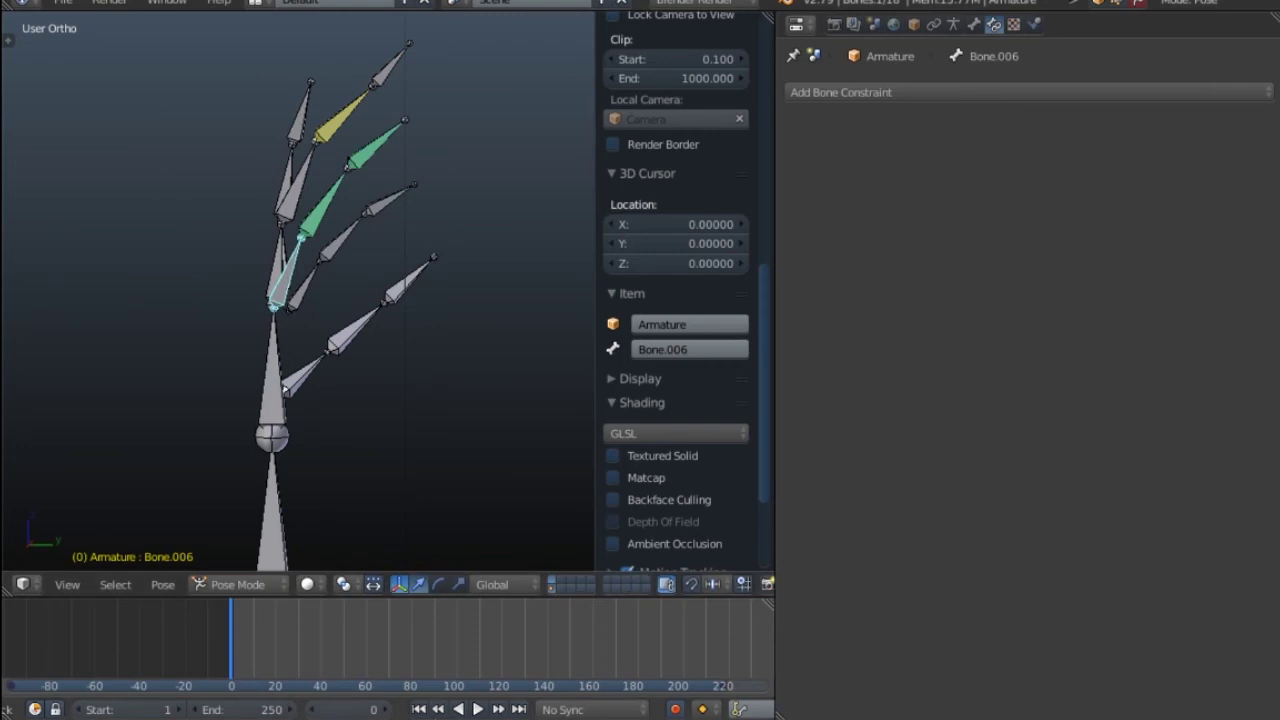
Enable automatic keyframing and record a rotation of the ring finger's base bone at frame 0.
click(676, 709)
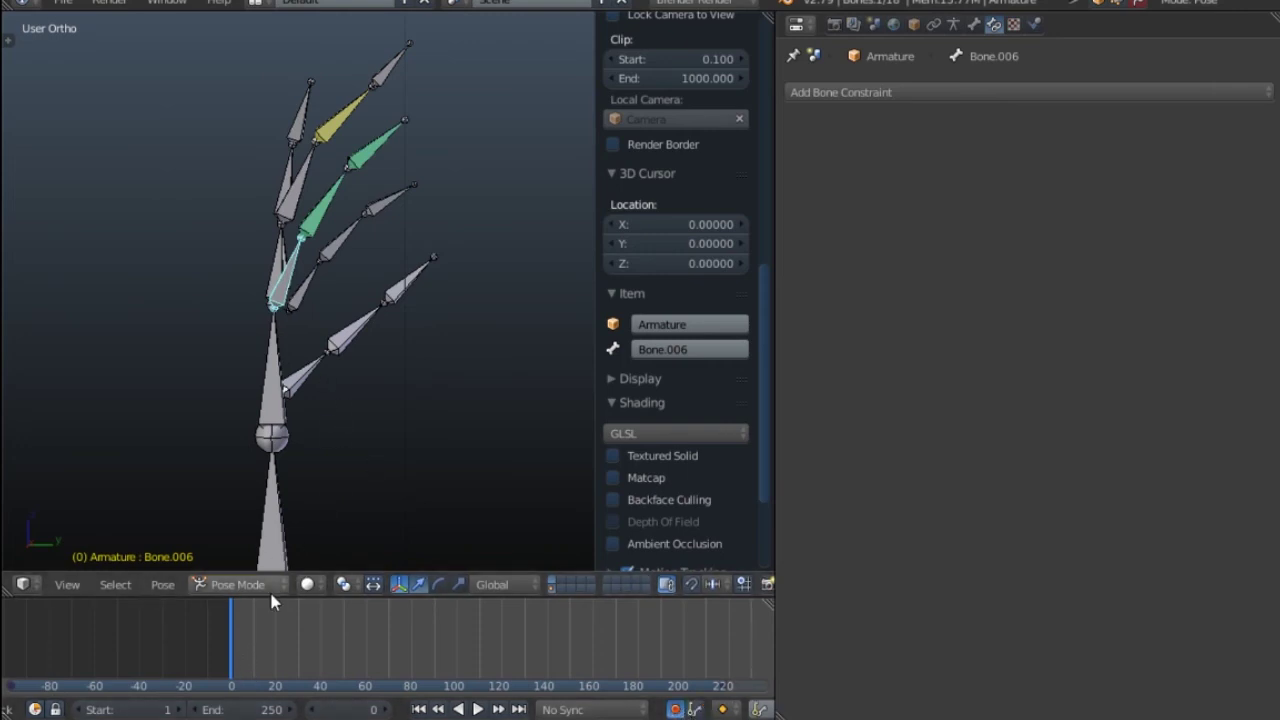
key(r)
click(425, 277)
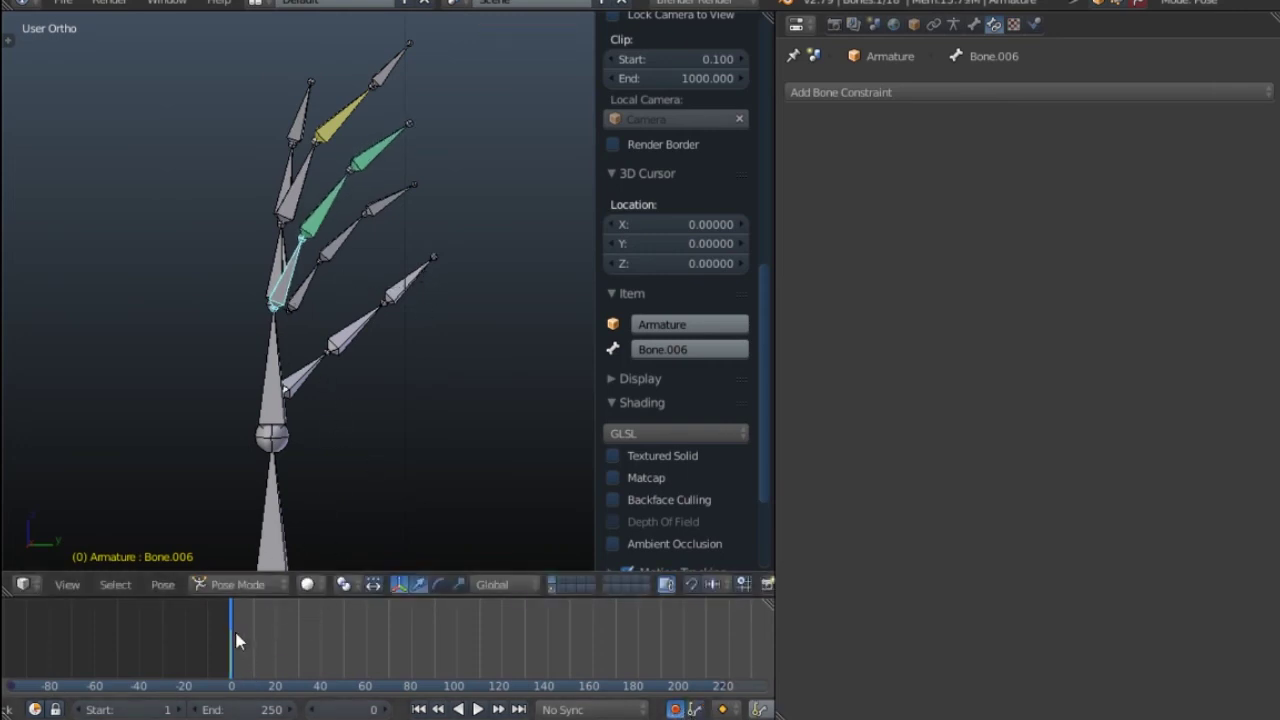
Advance to frame 29 and rotate the ring finger's base bone to key the finger curled in toward the palm.
key(alt+a)
key(alt+a)
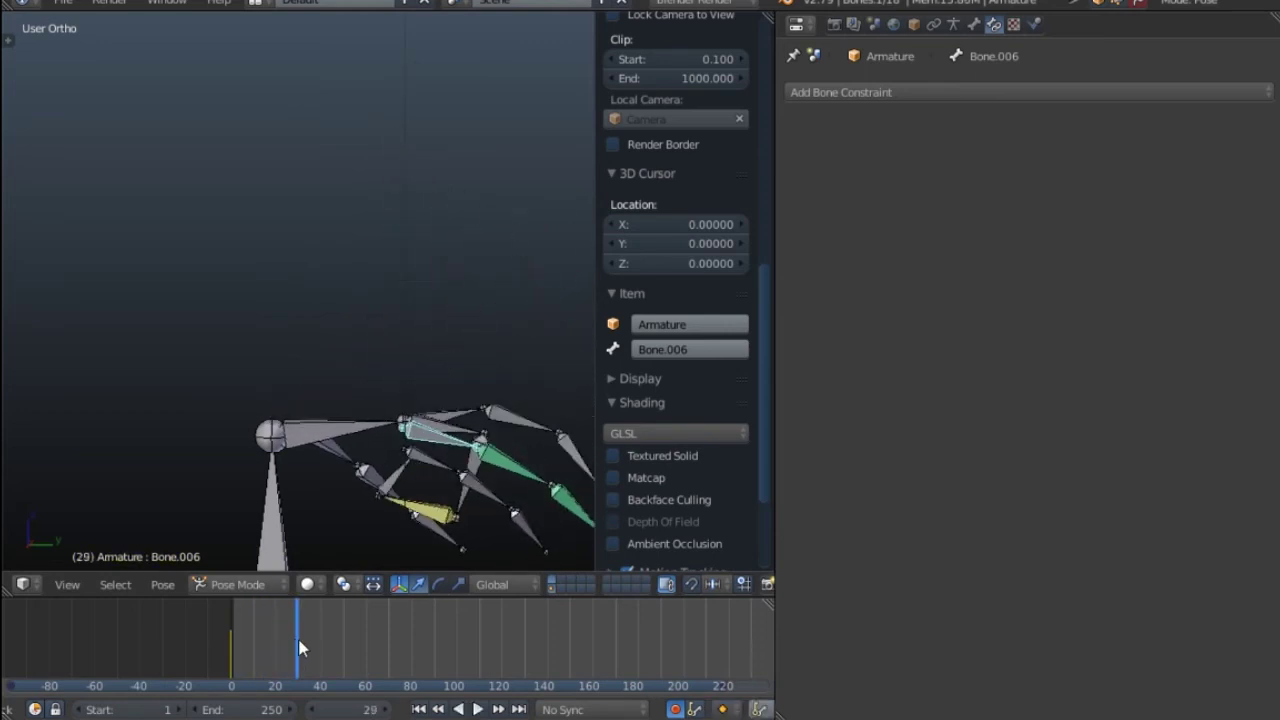
shift+middle_drag(433, 434, 390, 316)
key(r)
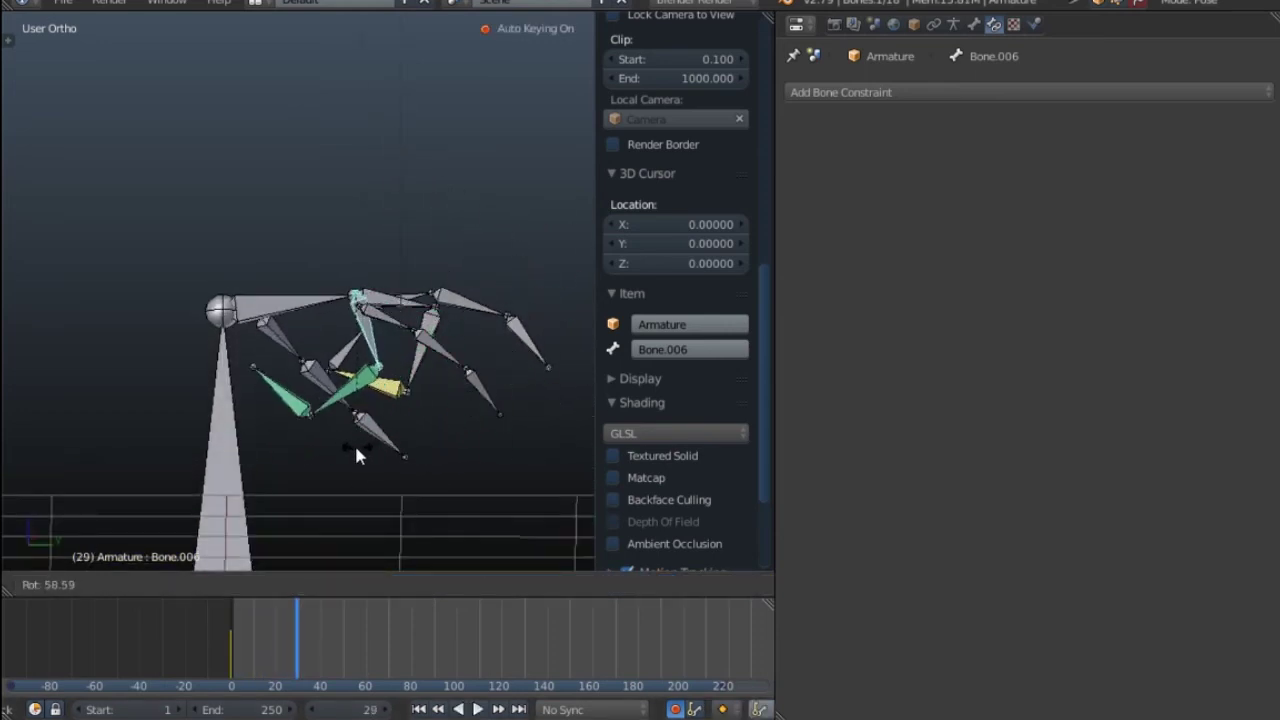
click(330, 440)
middle_drag(330, 440, 343, 427)
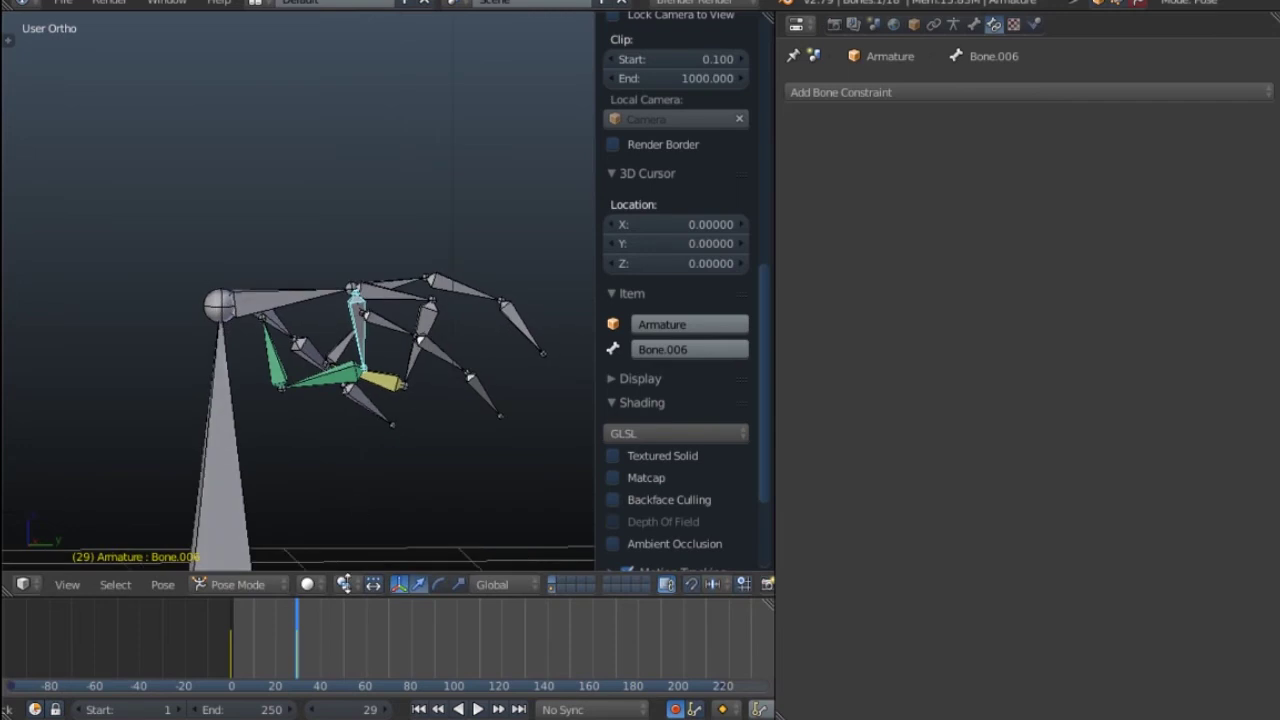
Review the motion from frame 0, and rotate the ring finger's base bone by about -42° at frame 11 to key it straighter.
drag(292, 650, 249, 641)
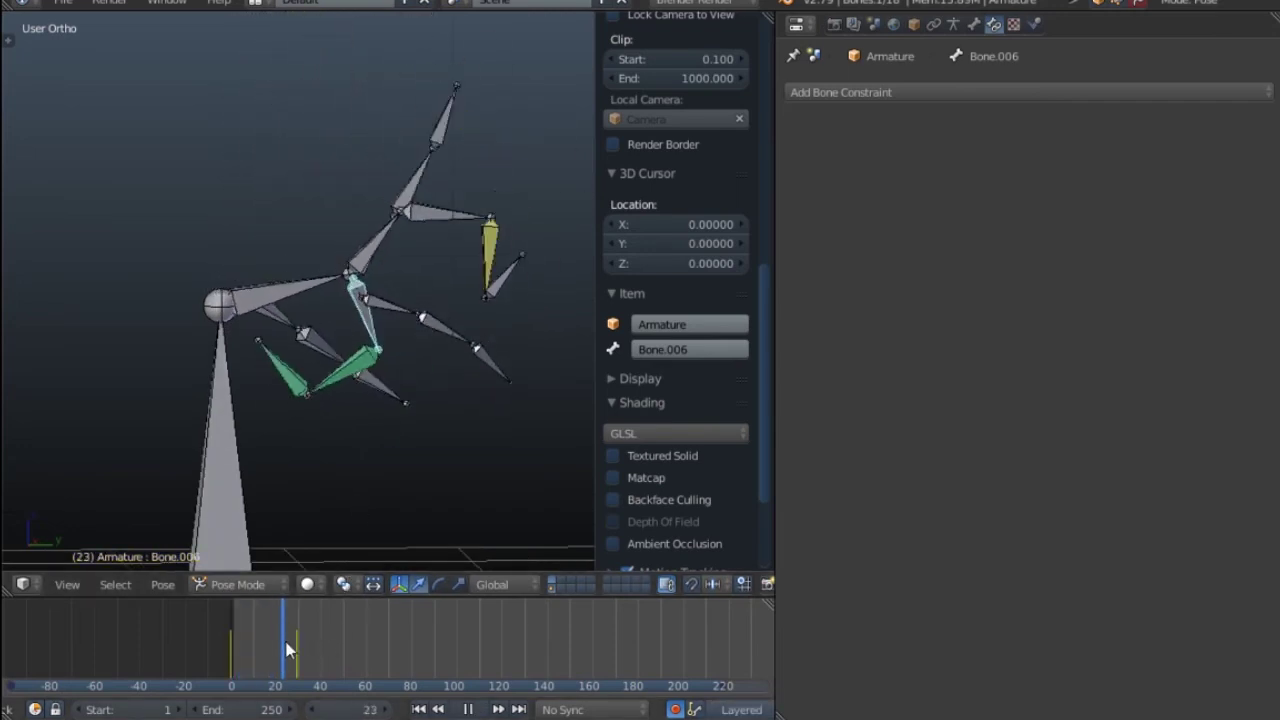
click(230, 640)
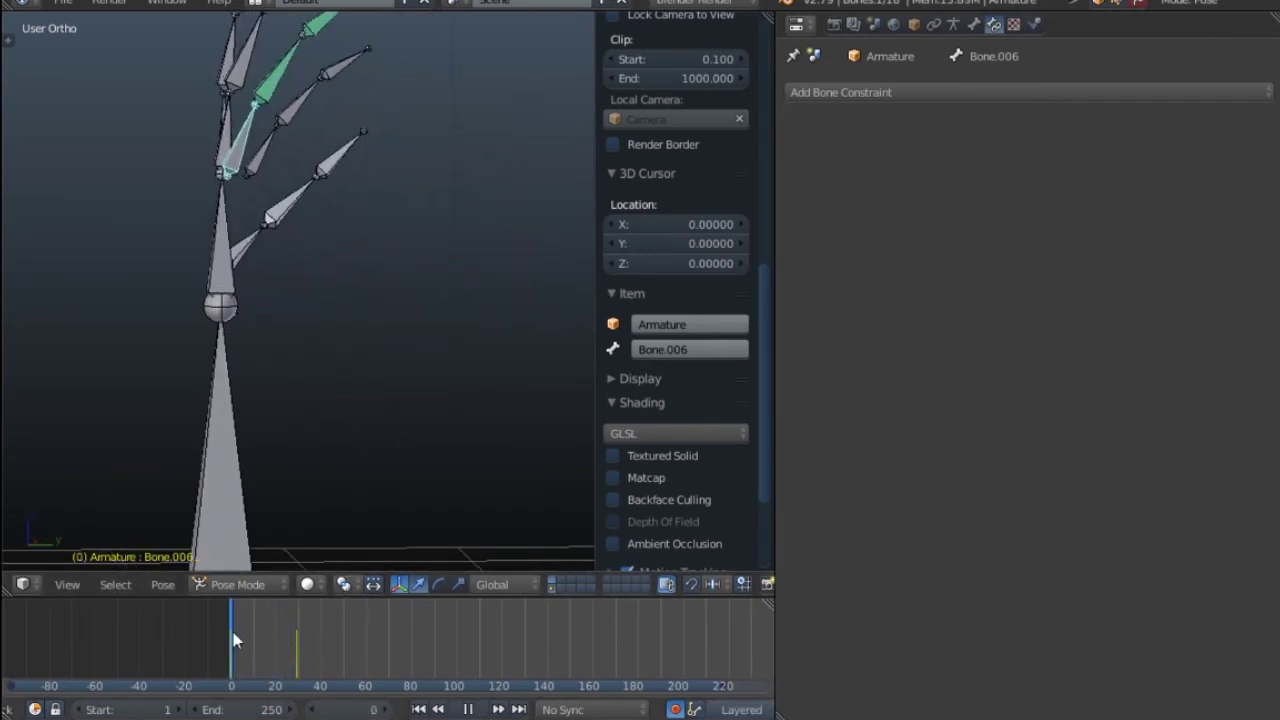
key(alt+a)
key(r)
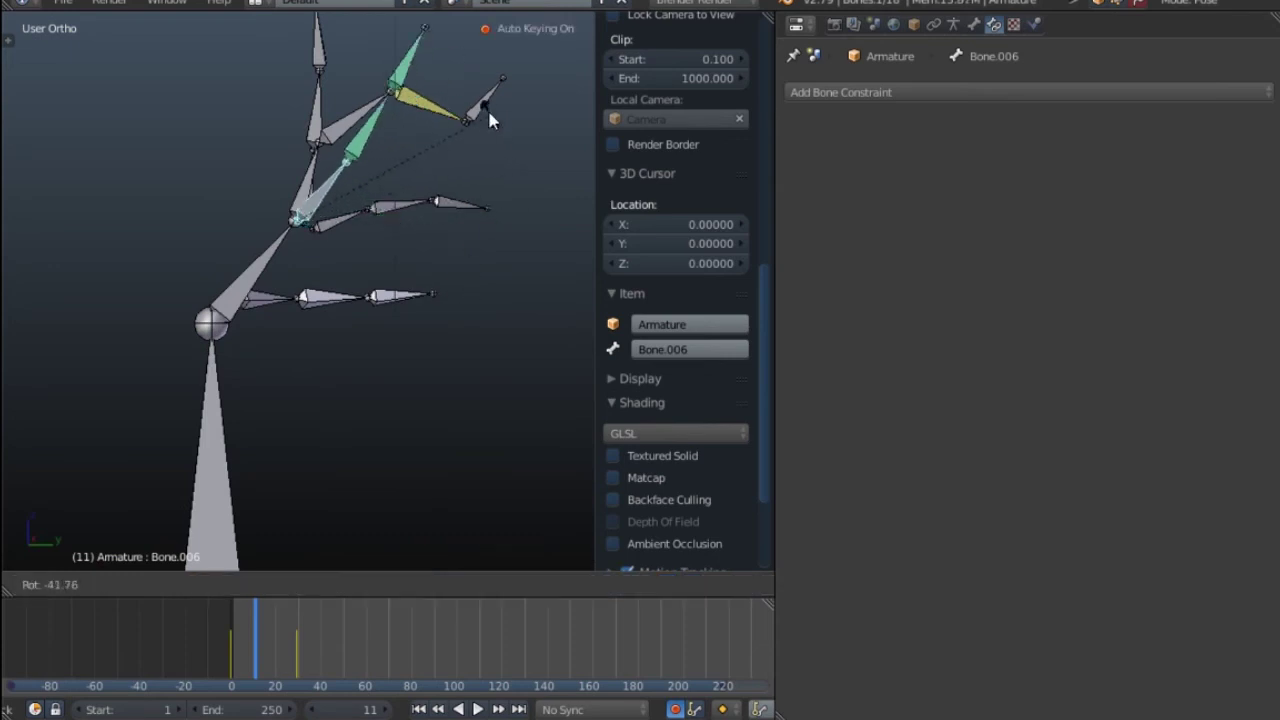
click(487, 108)
Play the animation from the start to review the finger's motion and stop at frame 23.
click(215, 628)
key(alt+a)
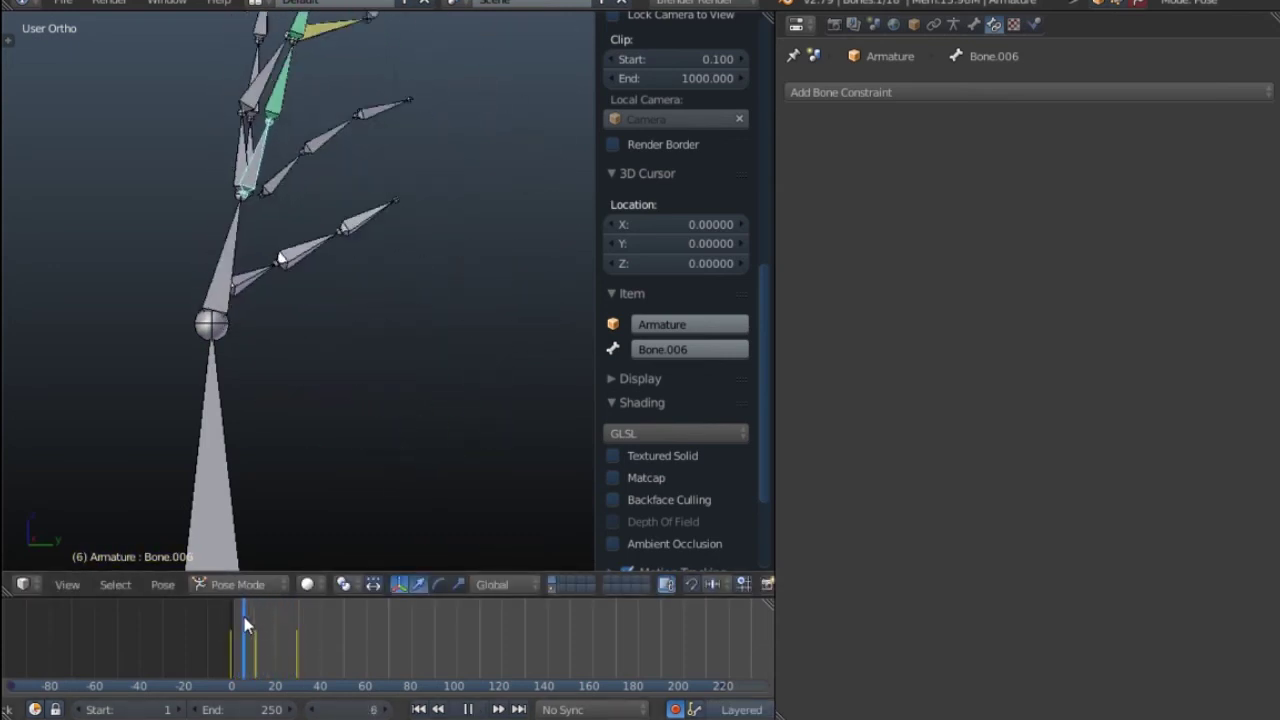
drag(294, 626, 283, 622)
Try rotating the ring finger's tip bone independently of its Copy Rotation constraint.
scroll(345, 426, up, 2)
right_click(317, 428)
shift+middle_drag(318, 412, 340, 359)
key(r)
middle_drag(340, 359, 380, 365)
right_click(314, 396)
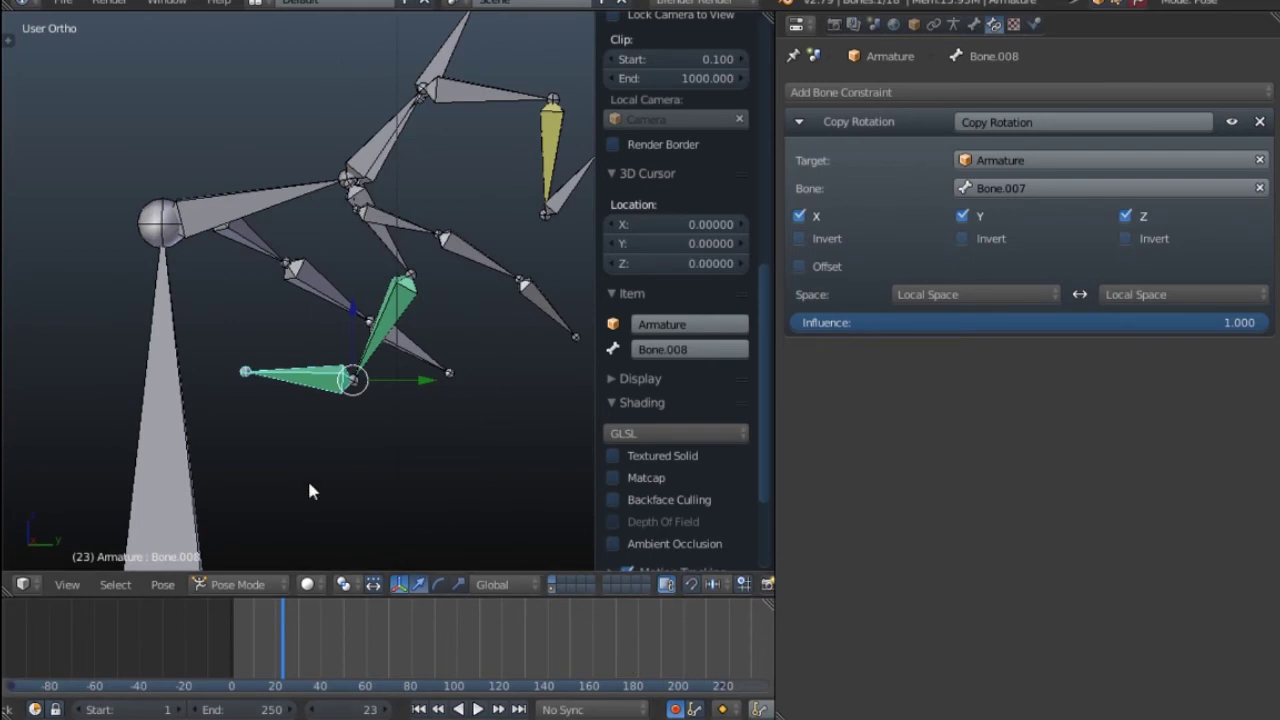
Enable Offset in the Copy Rotation constraints of the ring finger's tip bone and middle bone.
middle_drag(307, 477, 450, 265)
scroll(293, 385, up, 3)
right_click(368, 355)
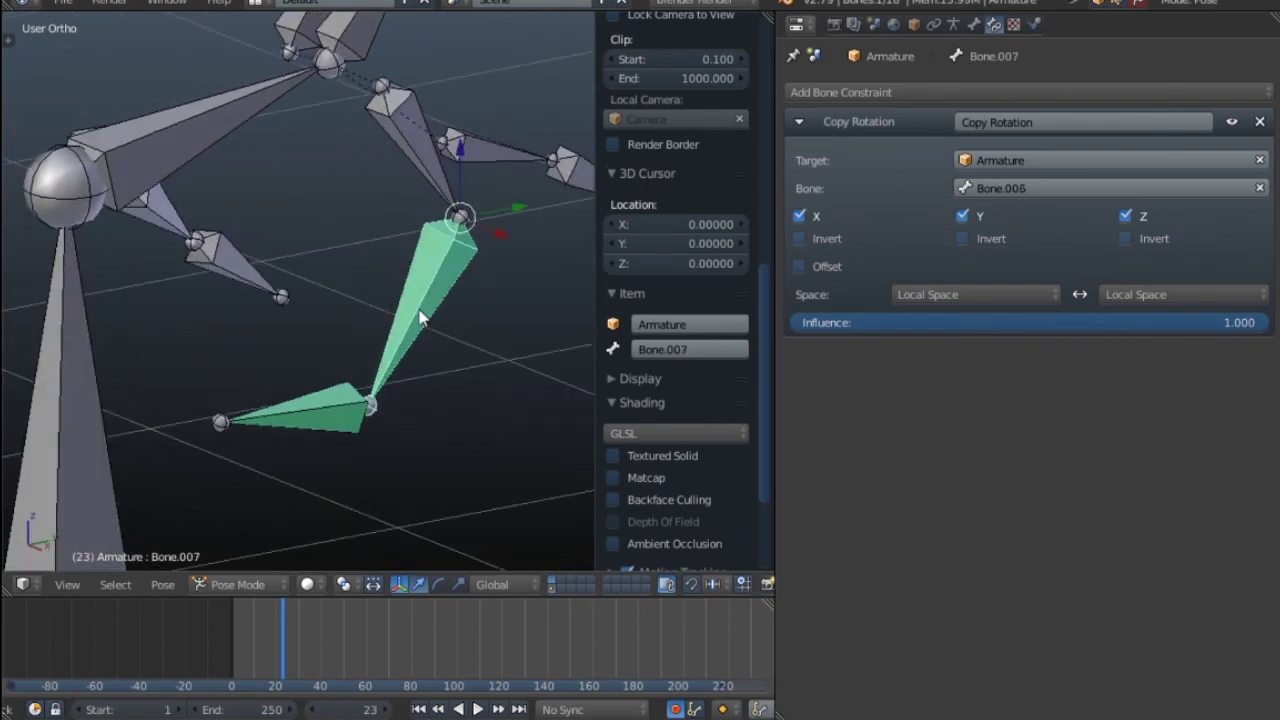
middle_drag(420, 312, 379, 226)
right_click(332, 399)
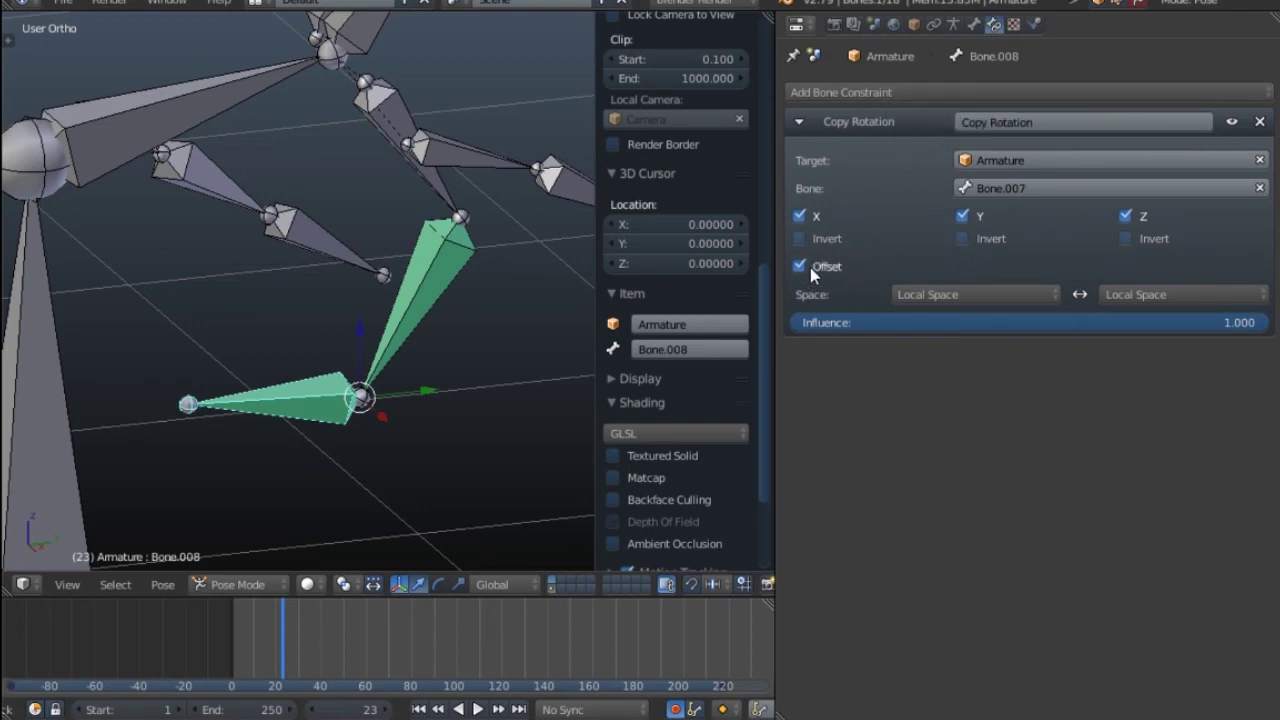
right_click(390, 366)
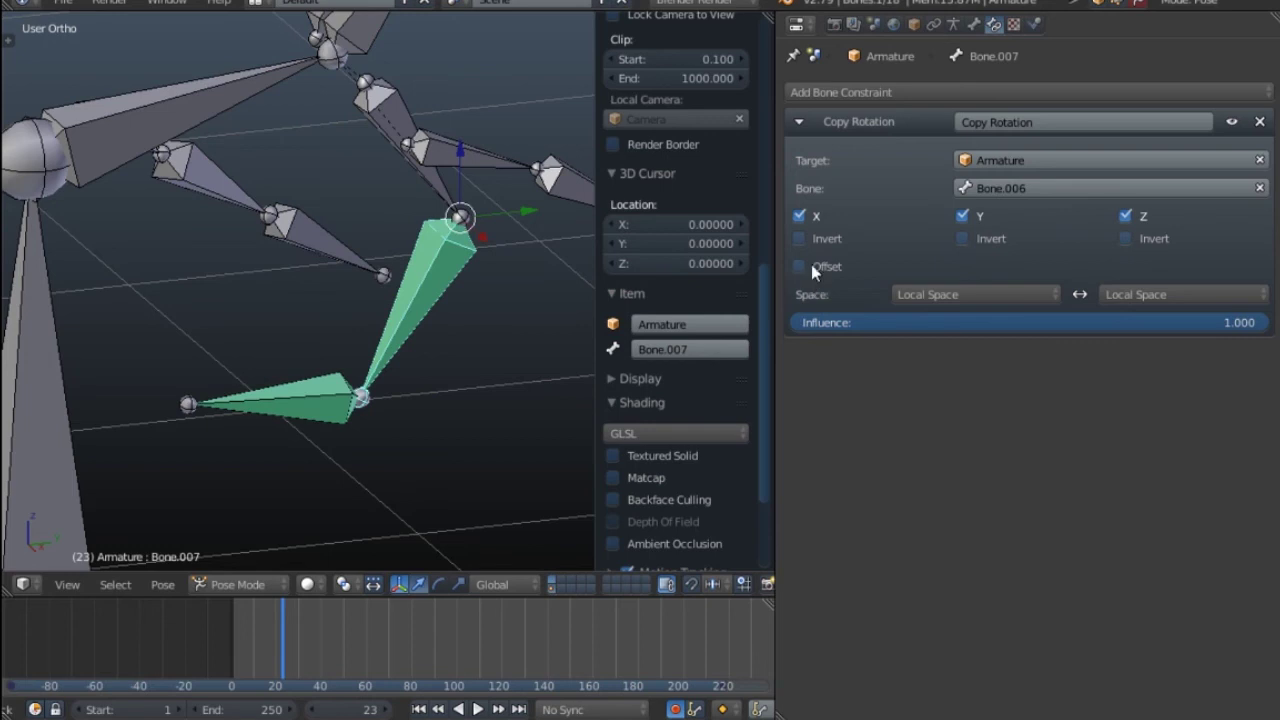
Try rotating the ring finger's tip and middle bones individually with Offset enabled.
middle_drag(372, 384, 281, 281)
scroll(281, 281, up, 1)
right_click(281, 280)
key(r)
right_click(323, 381)
right_click(416, 210)
key(r)
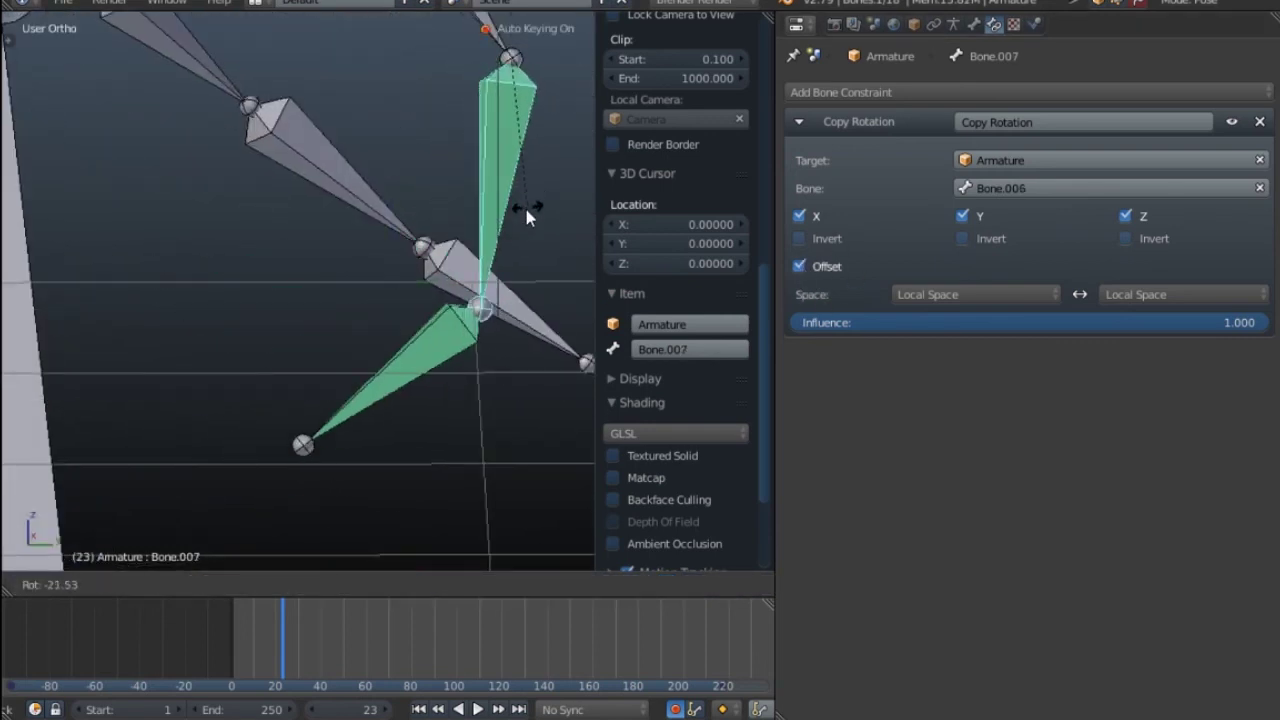
right_click(529, 214)
Scrub the animation back to frame 0 while reviewing the whole hand.
scroll(445, 197, down, 2)
drag(300, 625, 231, 621)
scroll(281, 381, down, 5)
shift+middle_drag(298, 379, 307, 462)
mouse_move(253, 631)
mouse_down()
mouse_move(336, 640)
mouse_move(231, 620)
mouse_up()
Open the list of bone constraints for the ring finger's middle bone to review the available types.
middle_drag(294, 298, 444, 310)
shift+middle_drag(309, 288, 315, 394)
click(885, 91)
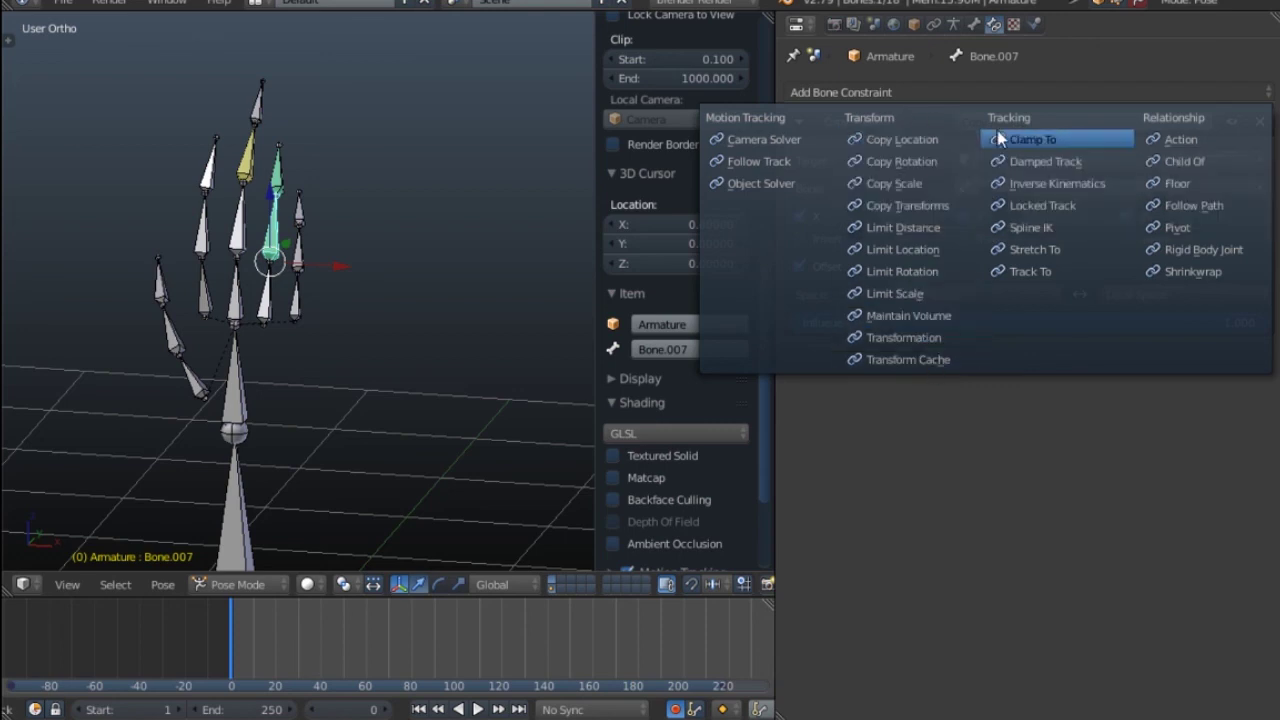
click(902, 161)
Collapse the 3D view's properties sidebar to enlarge the view of the armature.
middle_drag(334, 317, 632, 385)
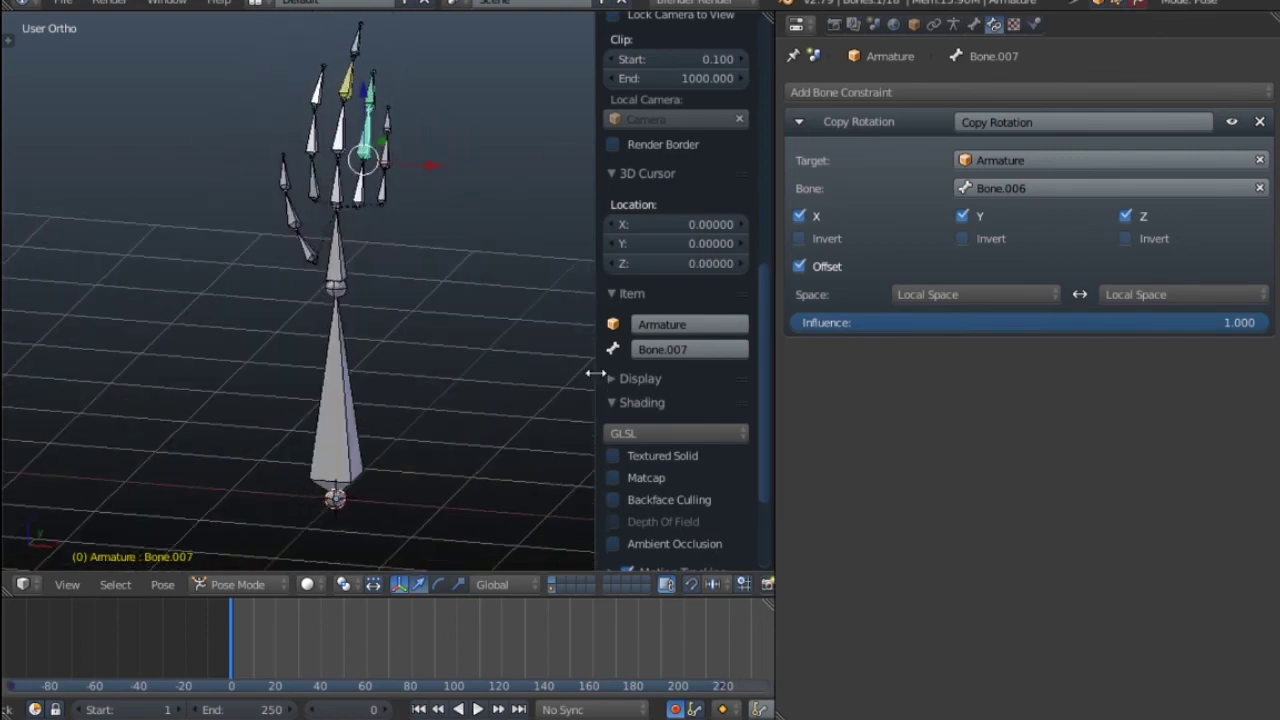
drag(595, 373, 807, 371)
middle_drag(568, 293, 455, 317)
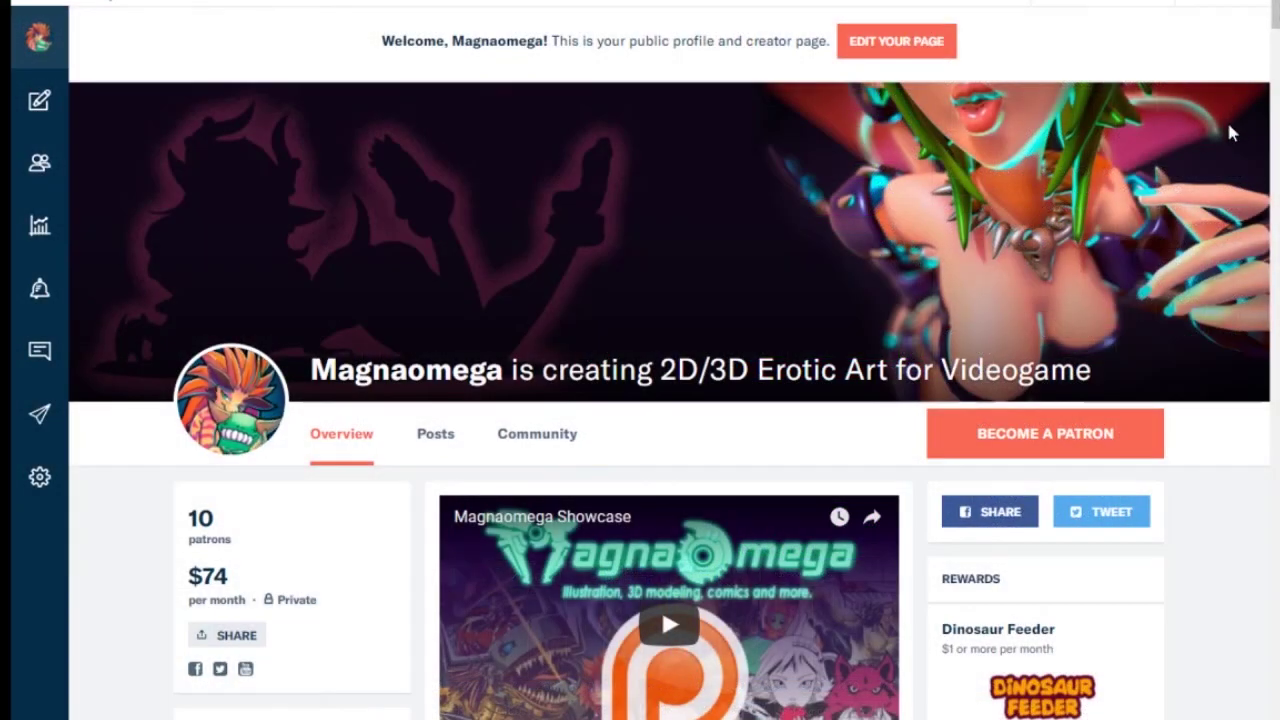
Switch to the Patreon creator page in the browser and look through its overview and reward tiers.
scroll(670, 400, down, 4)
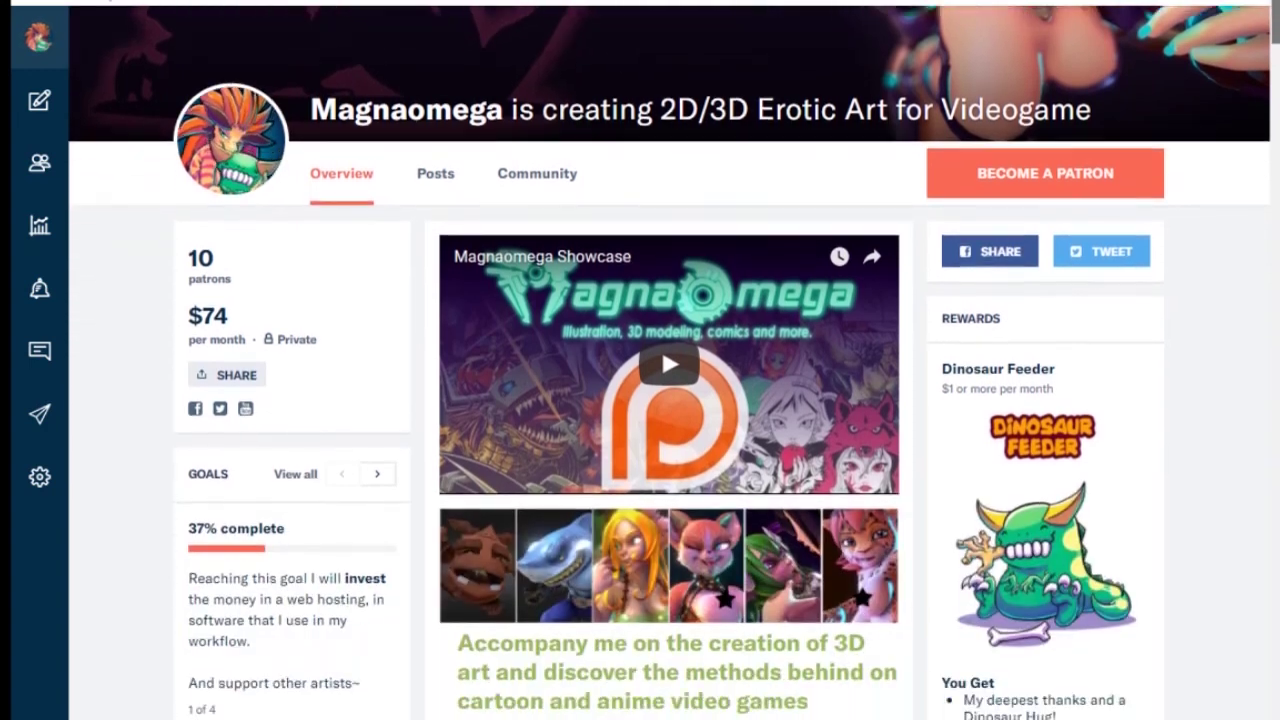
scroll(670, 400, down, 6)
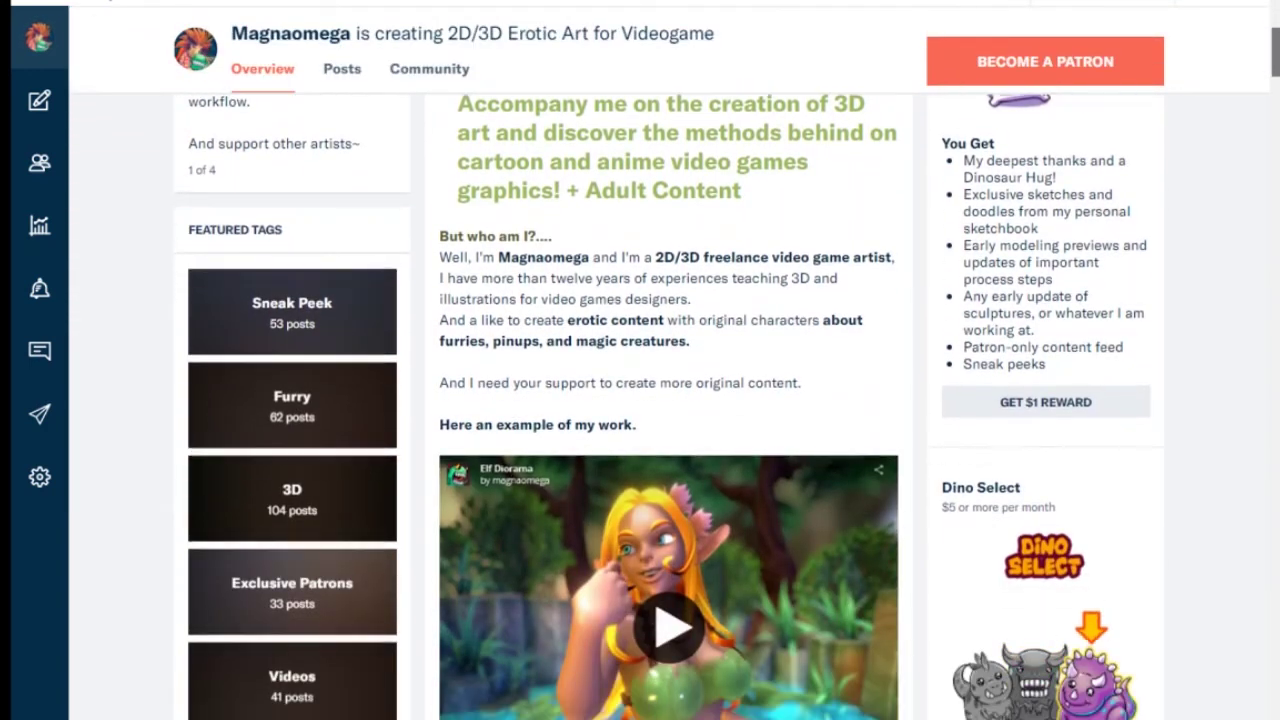
scroll(670, 400, down, 5)
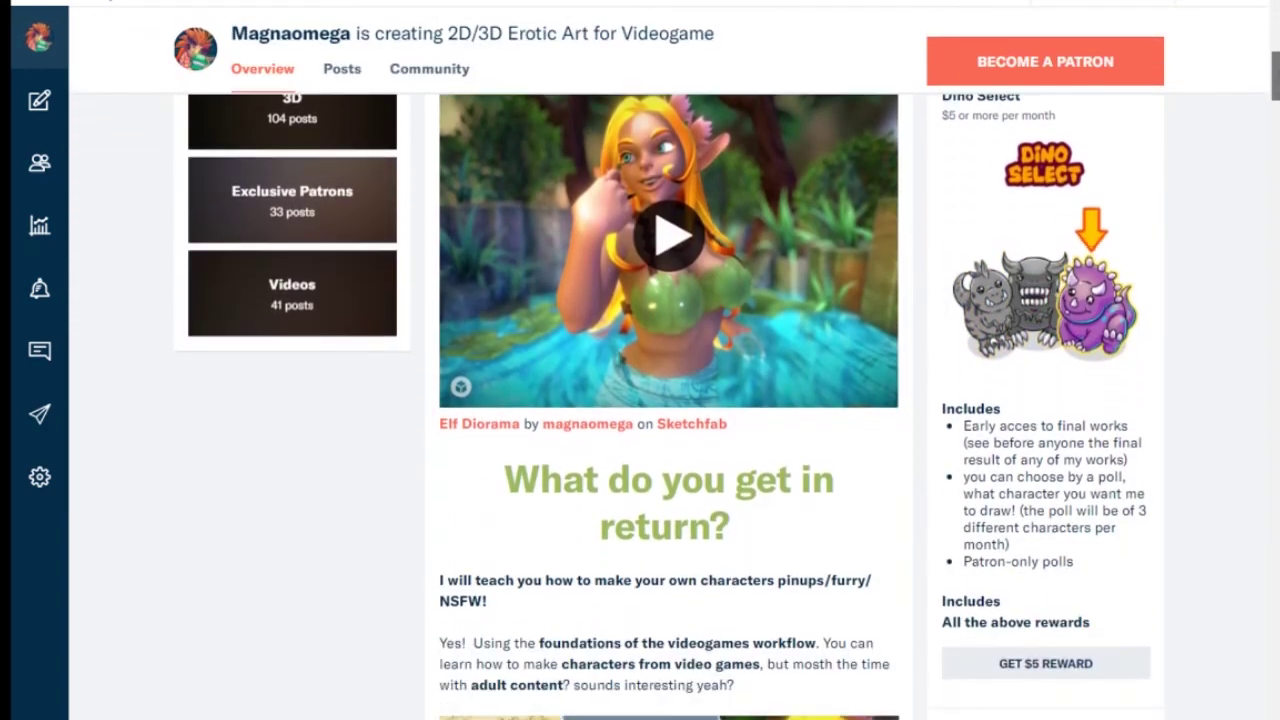